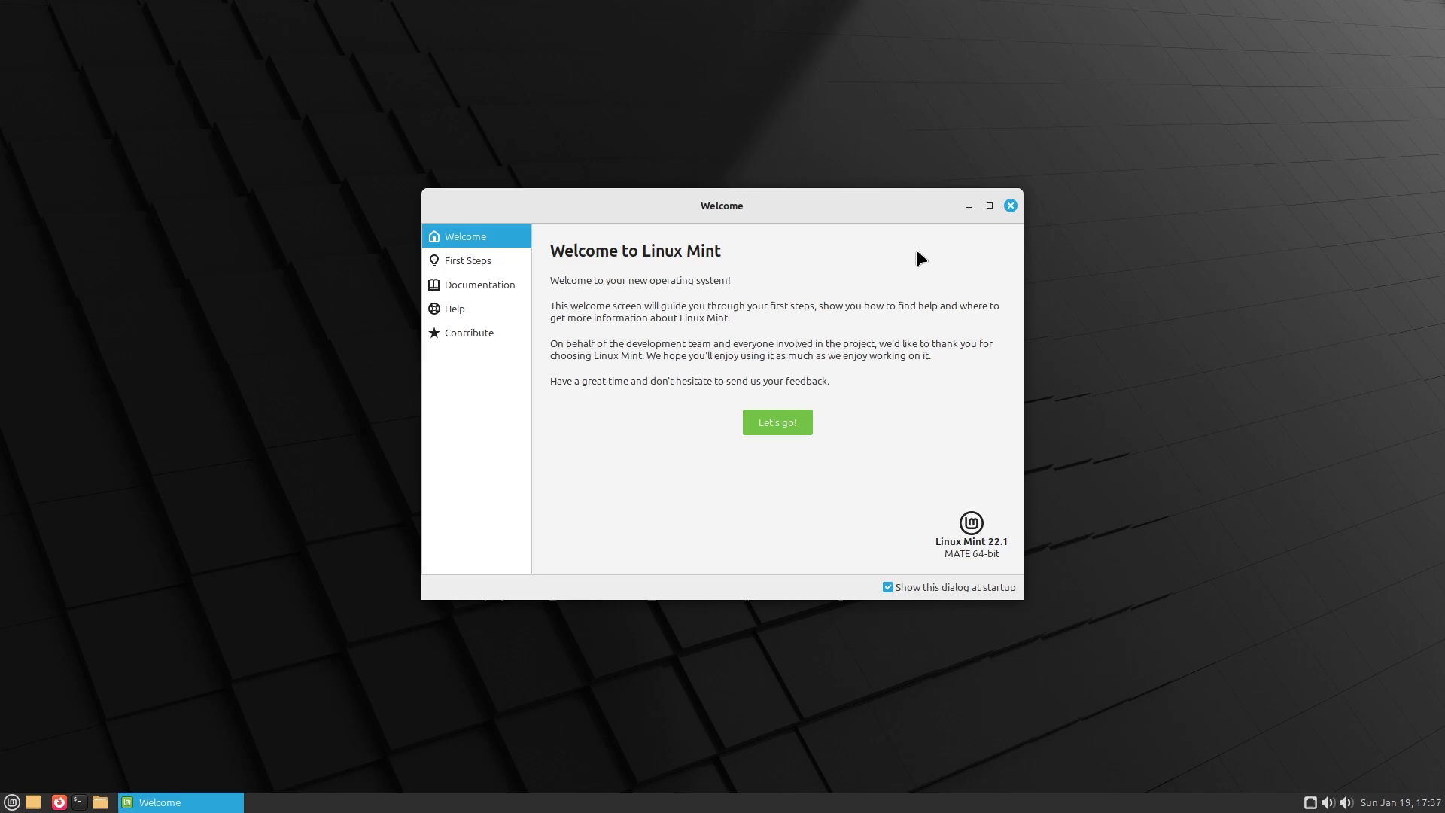
Minimize and restore the Welcome window, then show its First Steps page.
click(970, 205)
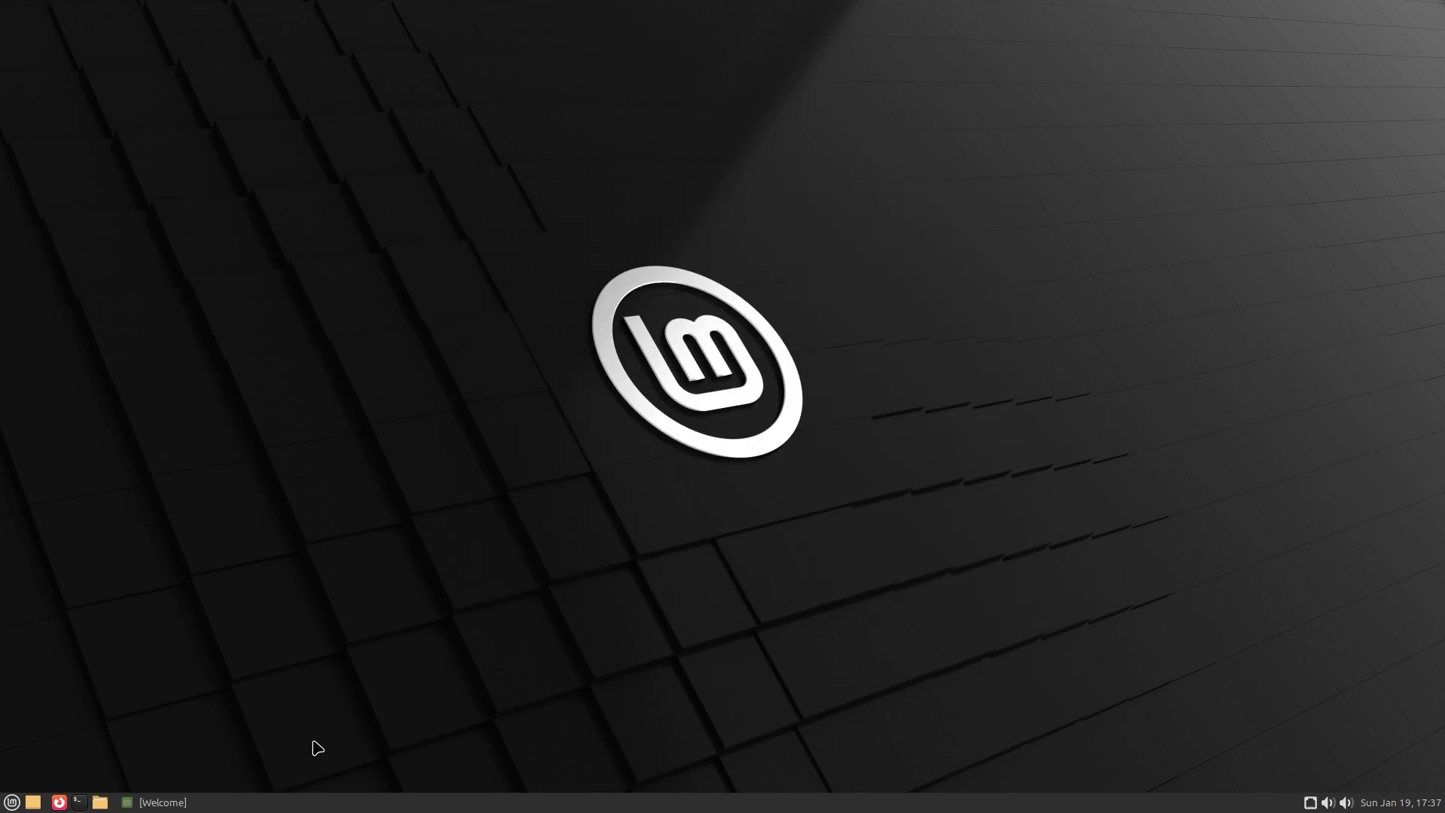
click(162, 802)
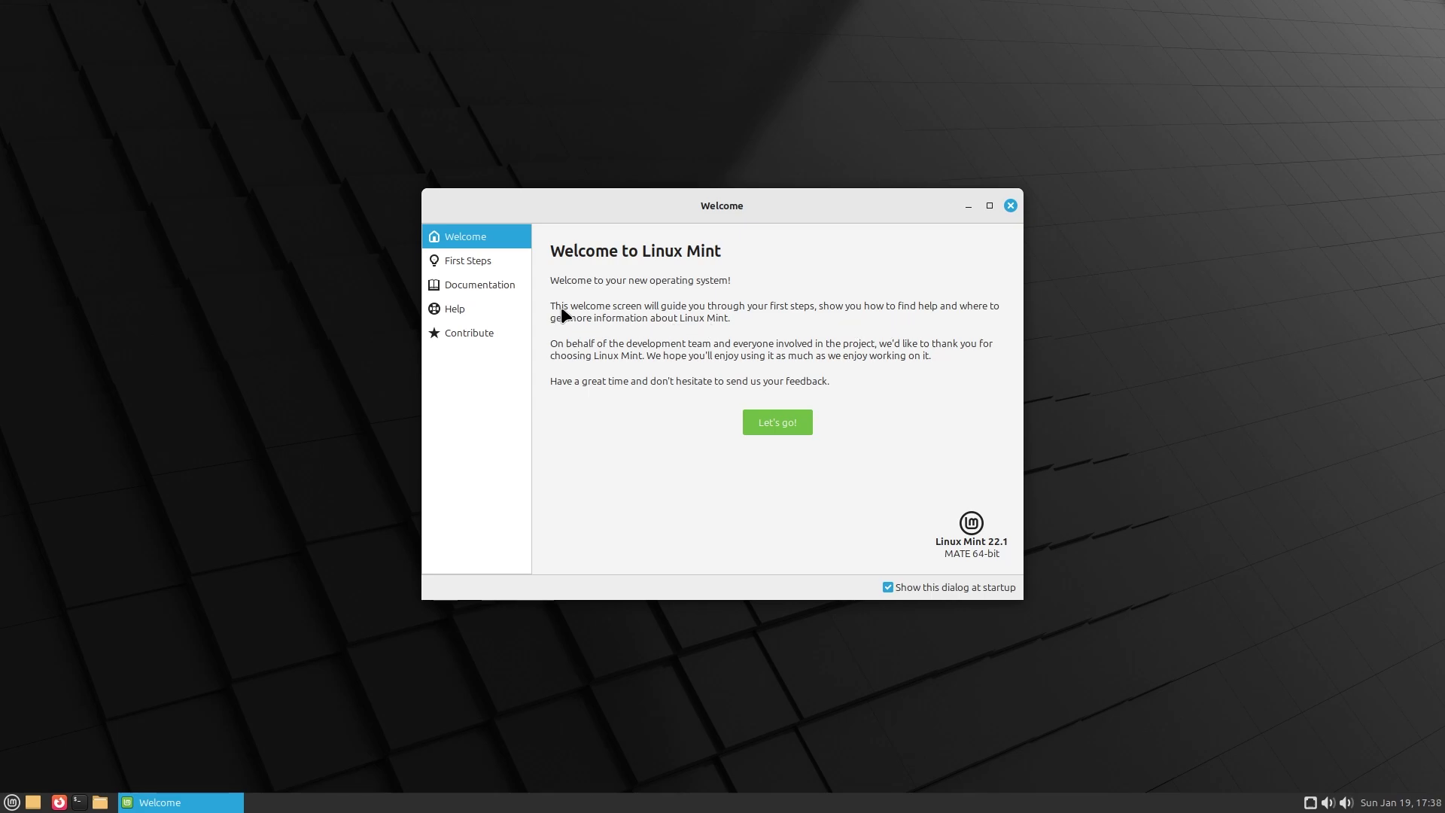
click(456, 268)
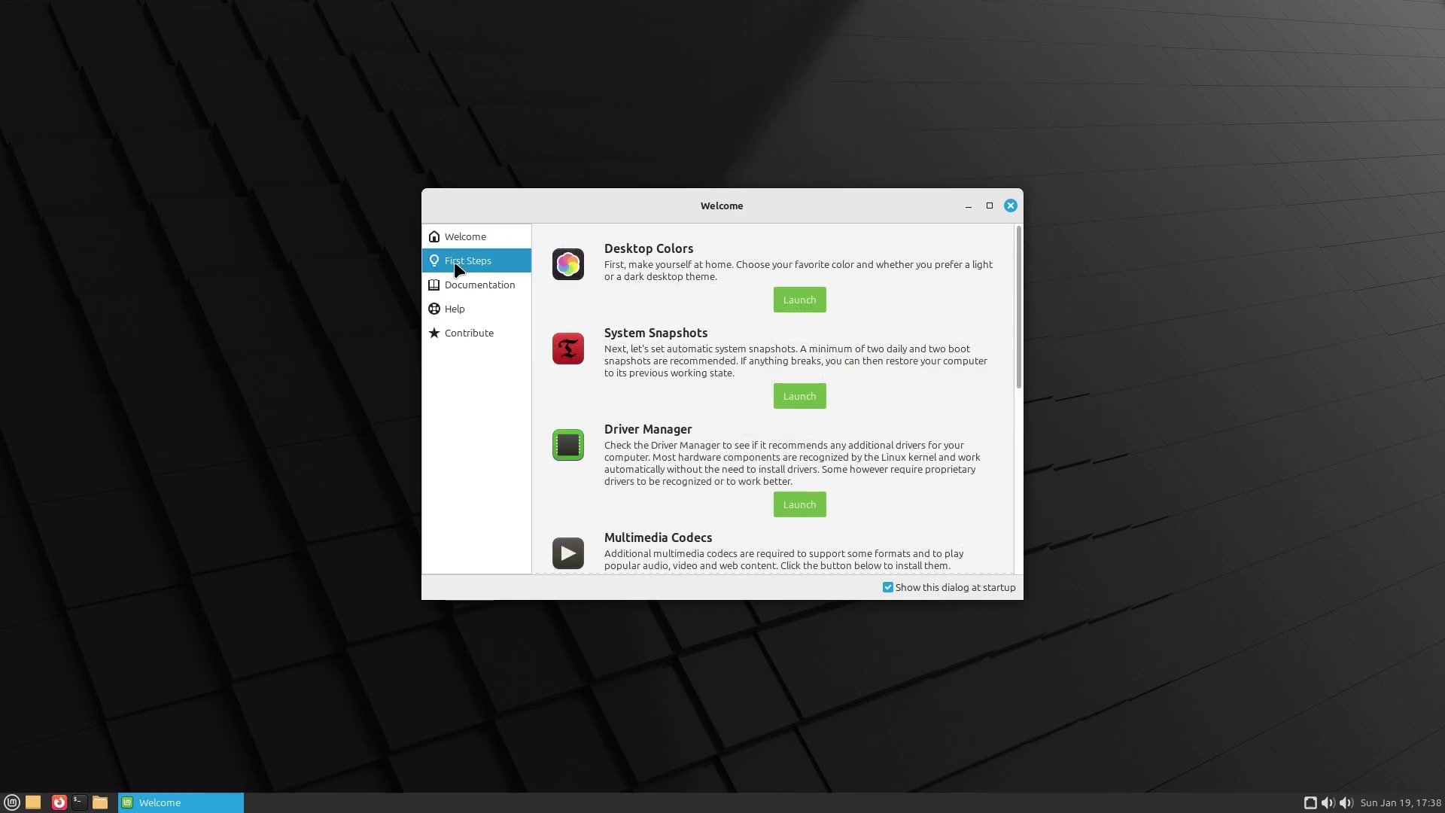
Launch Desktop Colors and apply the Mint-L-Dark theme, scrolling through the other themes.
click(799, 301)
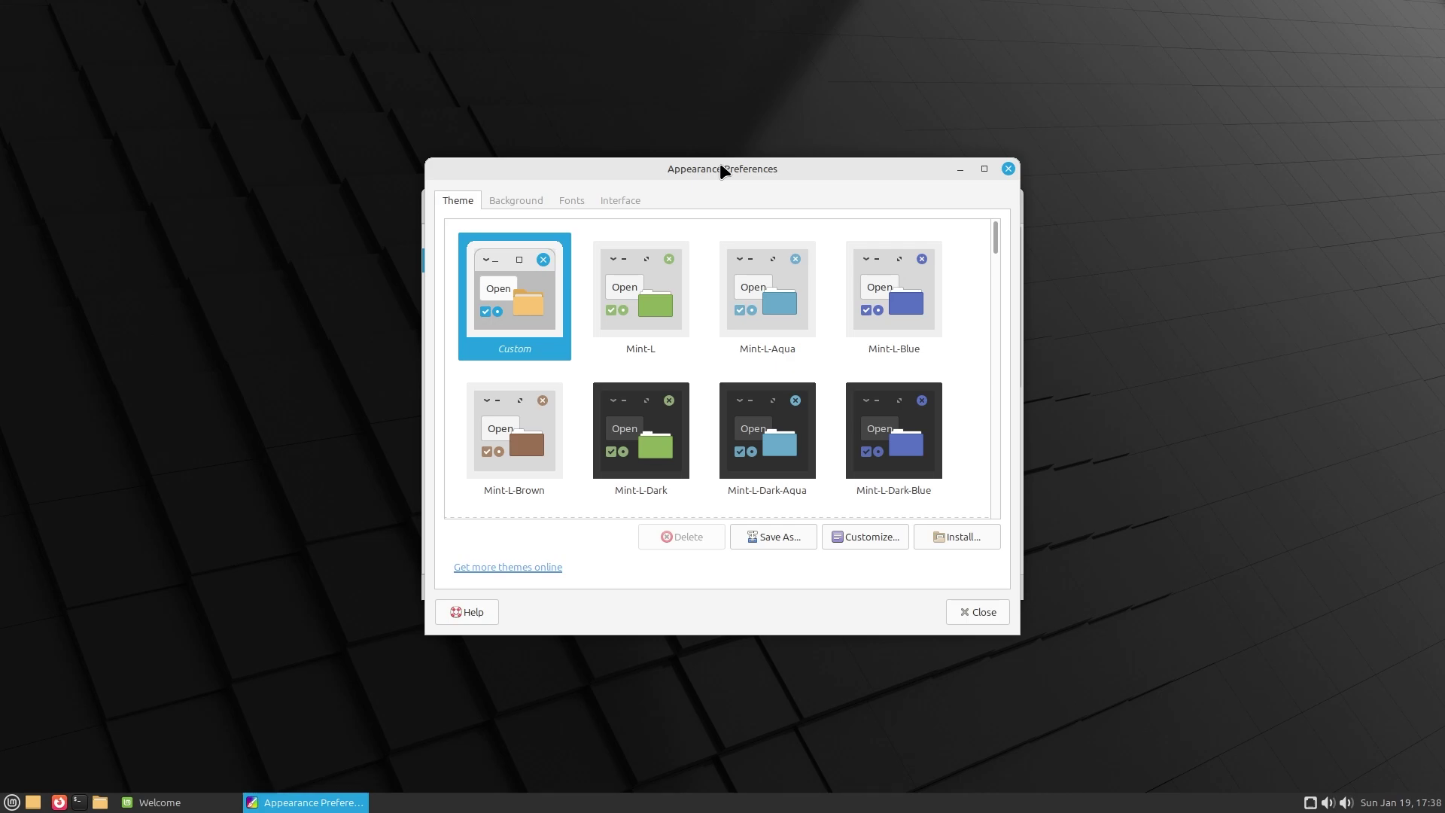
drag(720, 165, 721, 177)
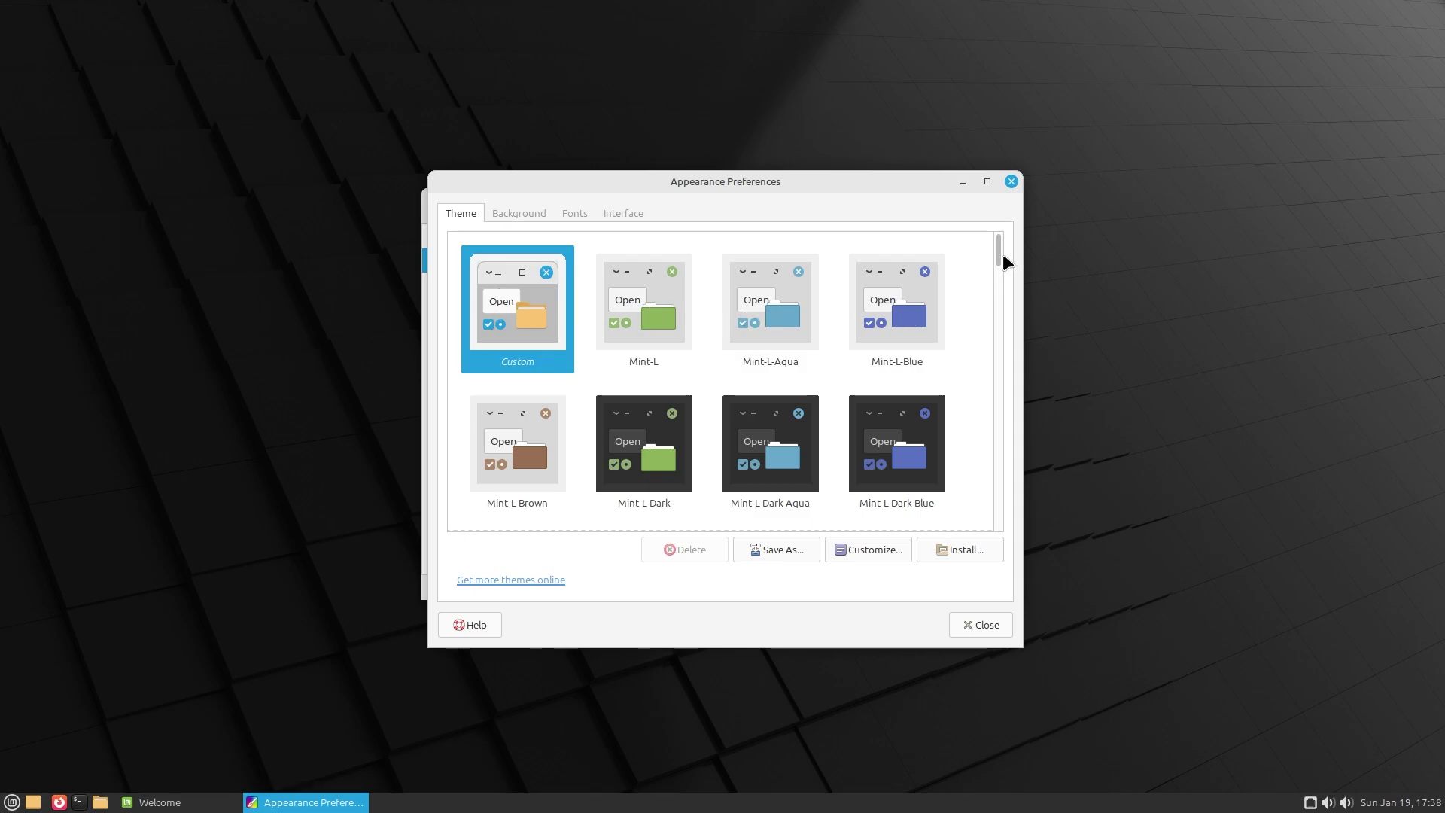
drag(1002, 254, 1000, 269)
click(658, 314)
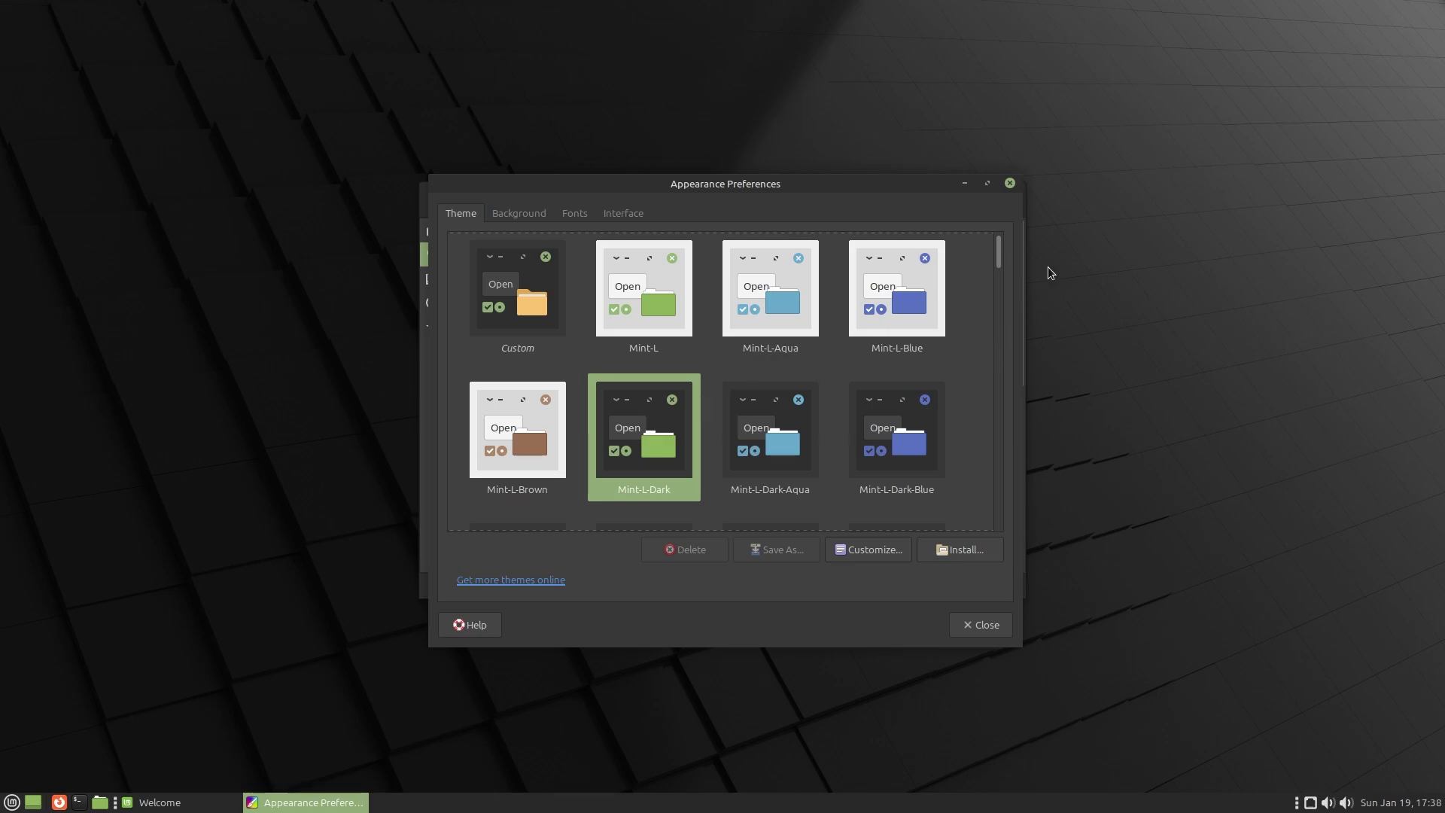
drag(1000, 259, 1006, 299)
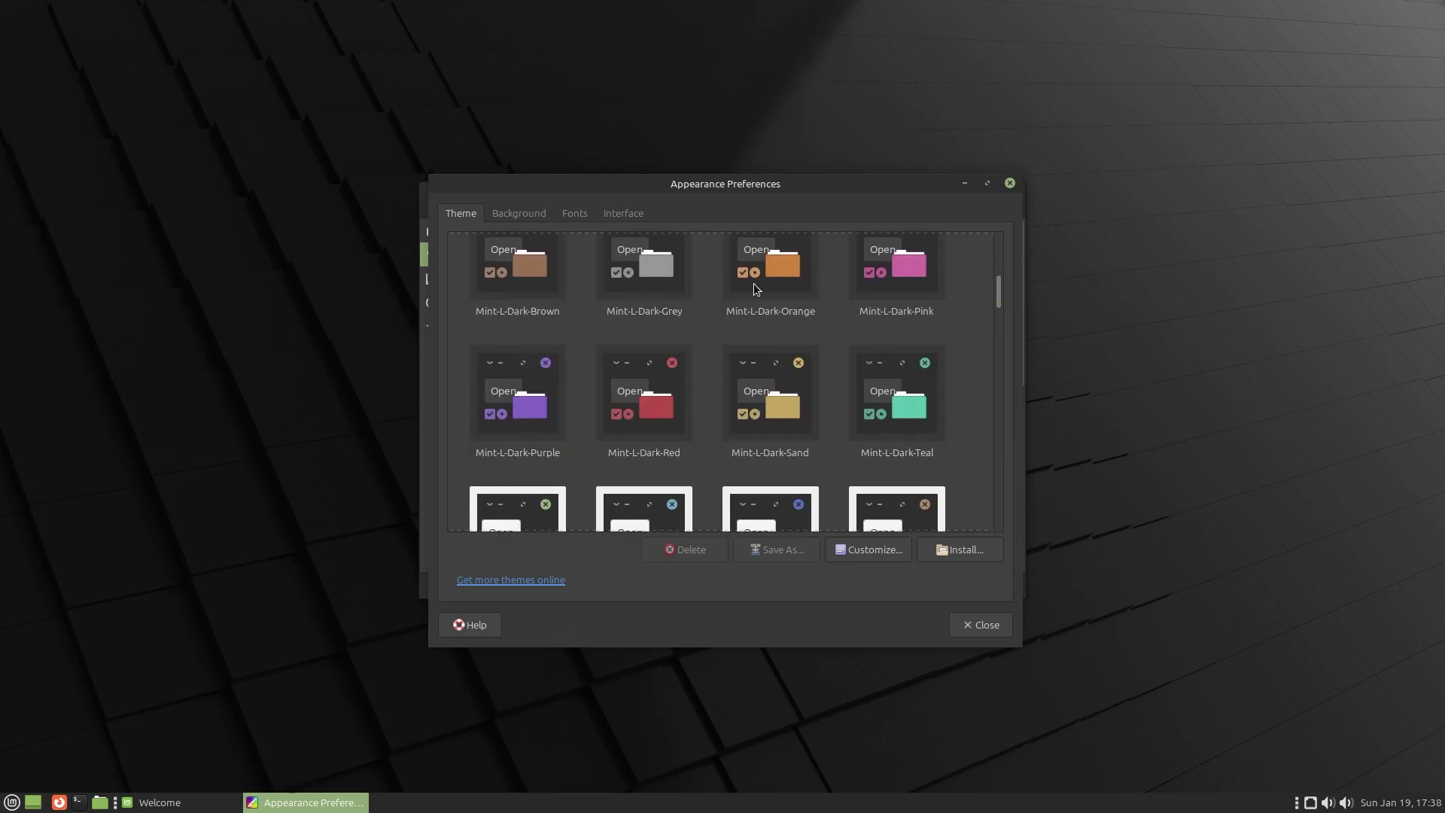
mouse_move(999, 292)
mouse_down()
mouse_move(1001, 314)
mouse_move(1003, 264)
mouse_move(1008, 309)
mouse_up()
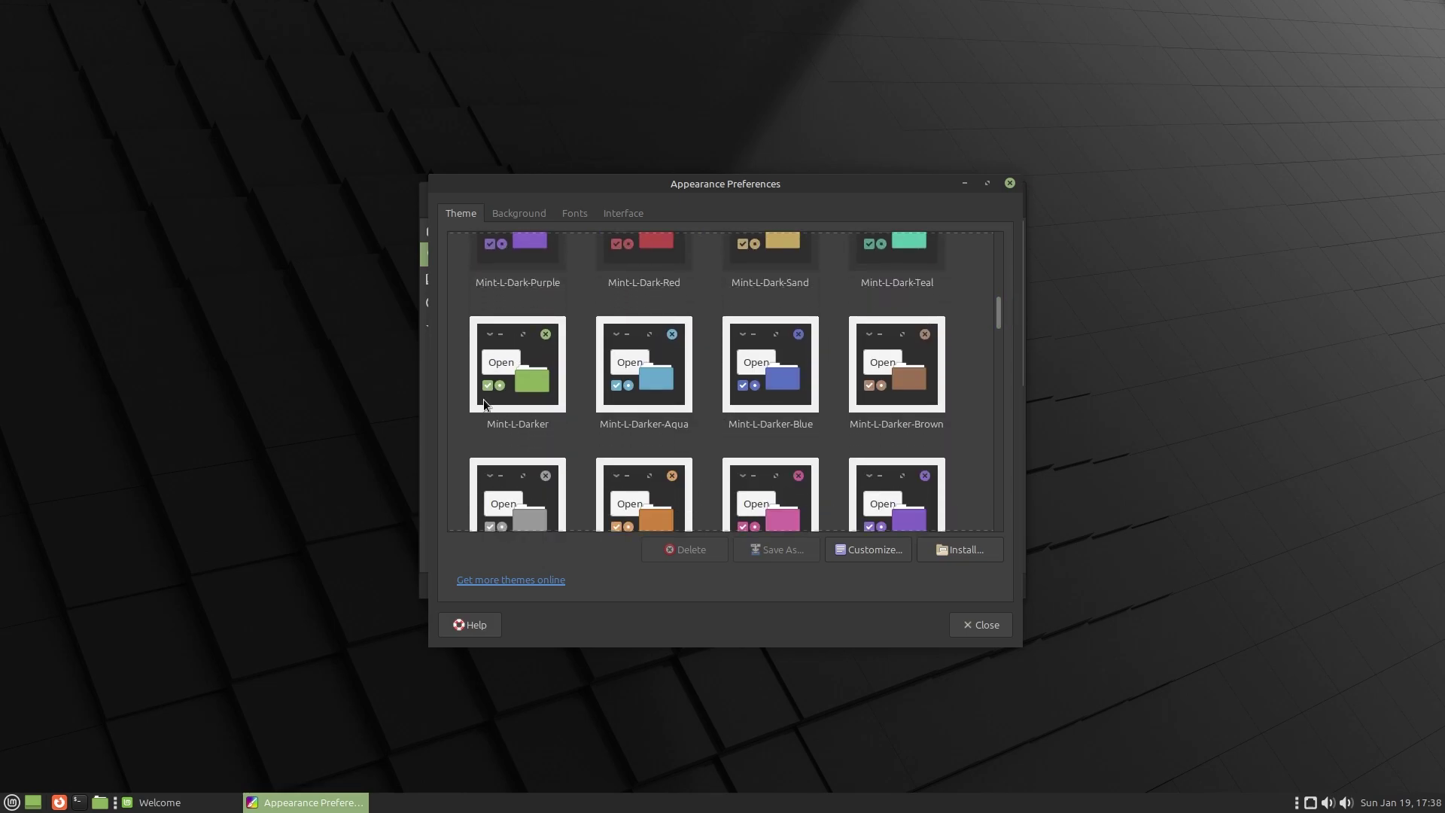
drag(998, 305, 1013, 383)
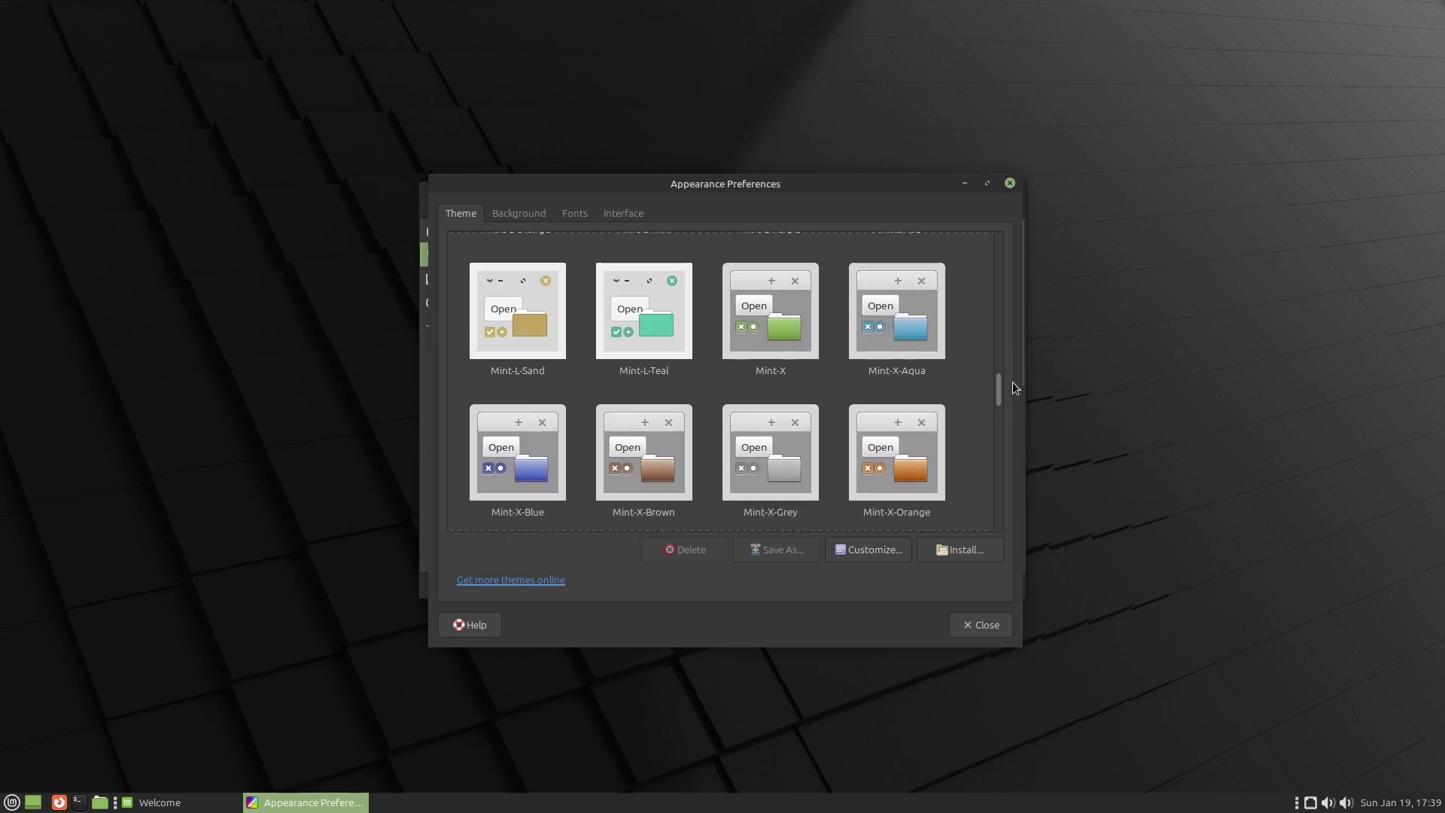
On the Background tab, preview the blue wave and dark ribbon wave wallpapers on the desktop.
click(509, 216)
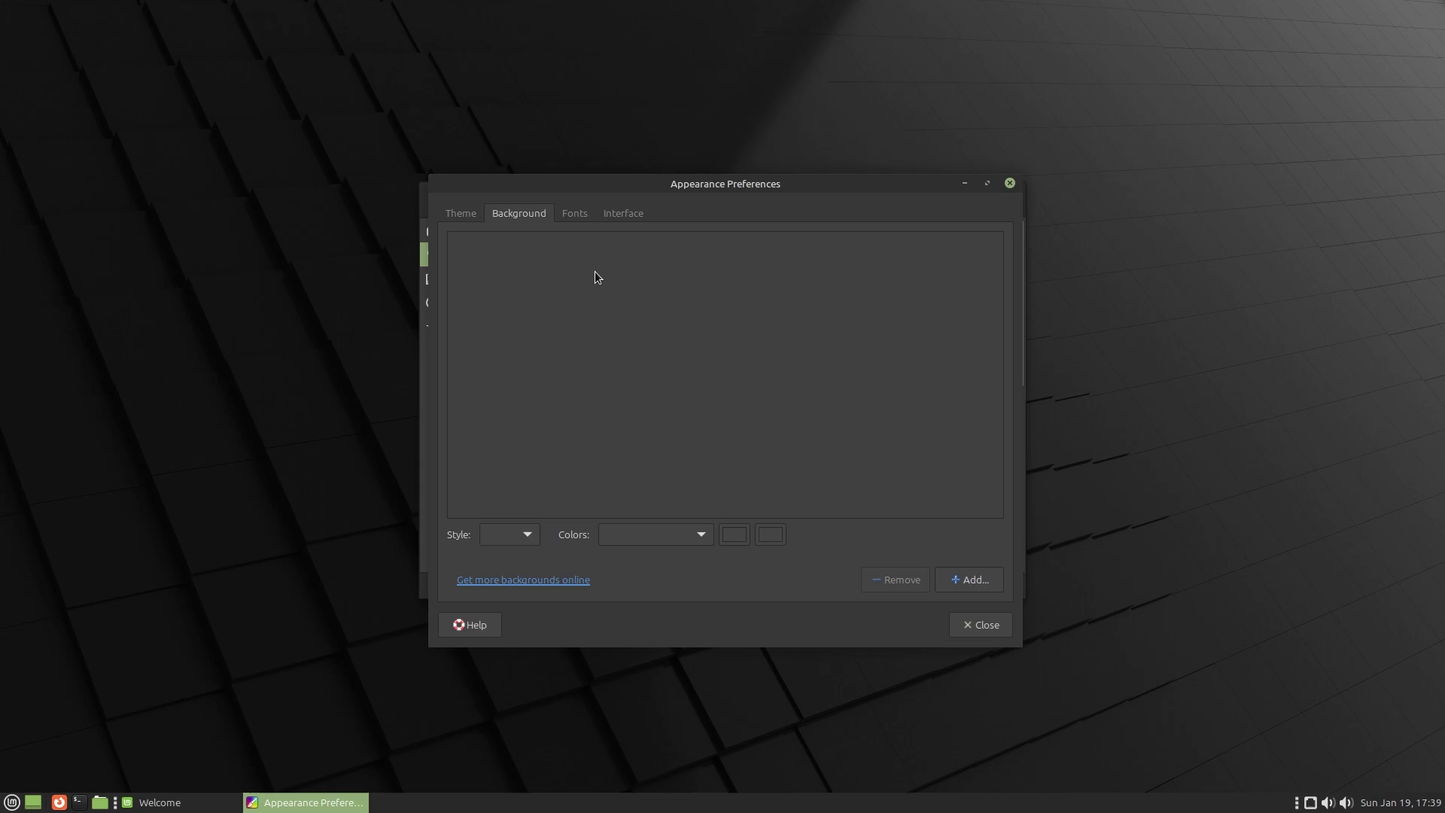
drag(1001, 280, 1001, 477)
click(490, 423)
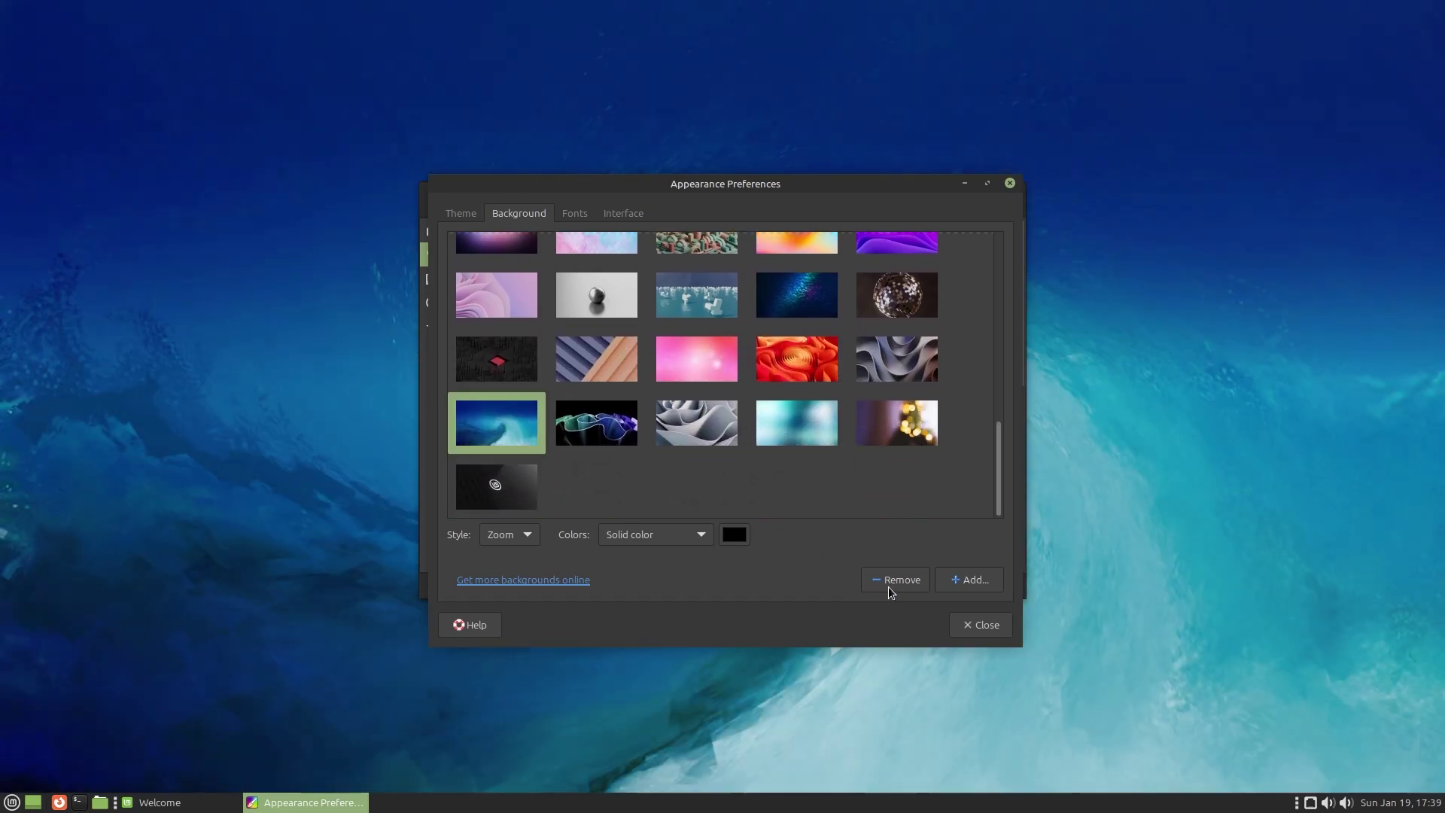
click(964, 183)
click(967, 198)
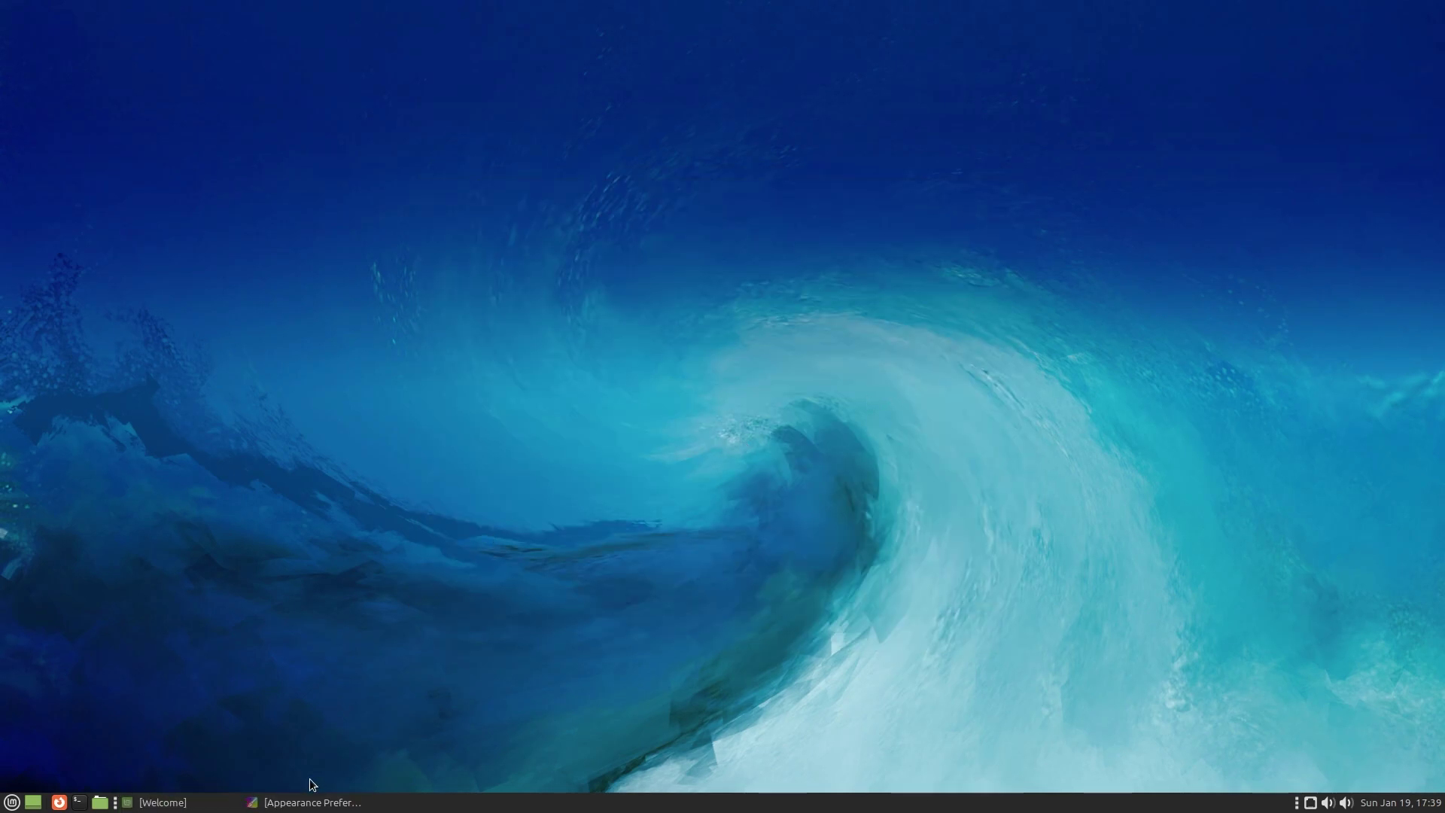
click(312, 802)
click(621, 440)
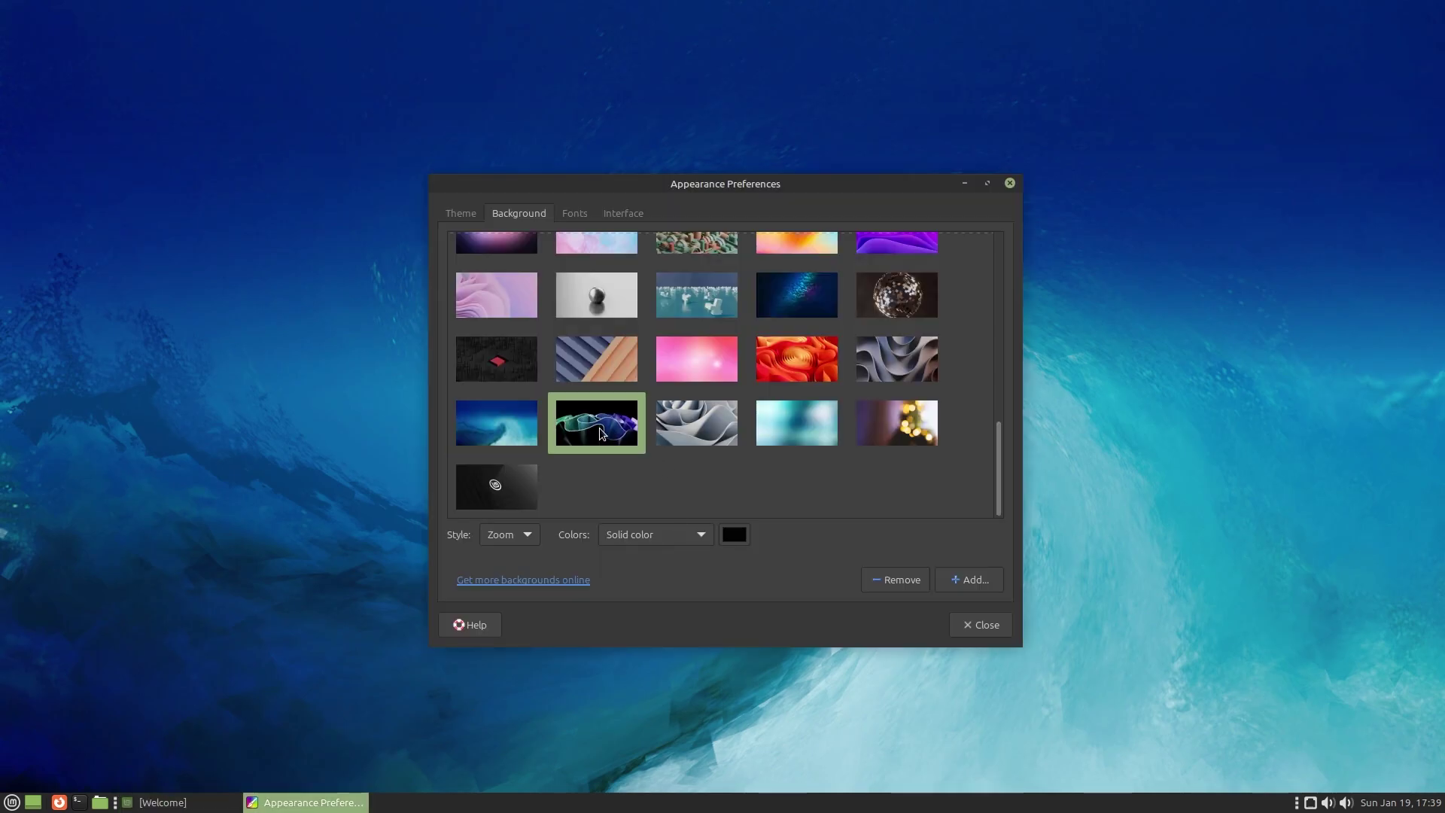
click(964, 182)
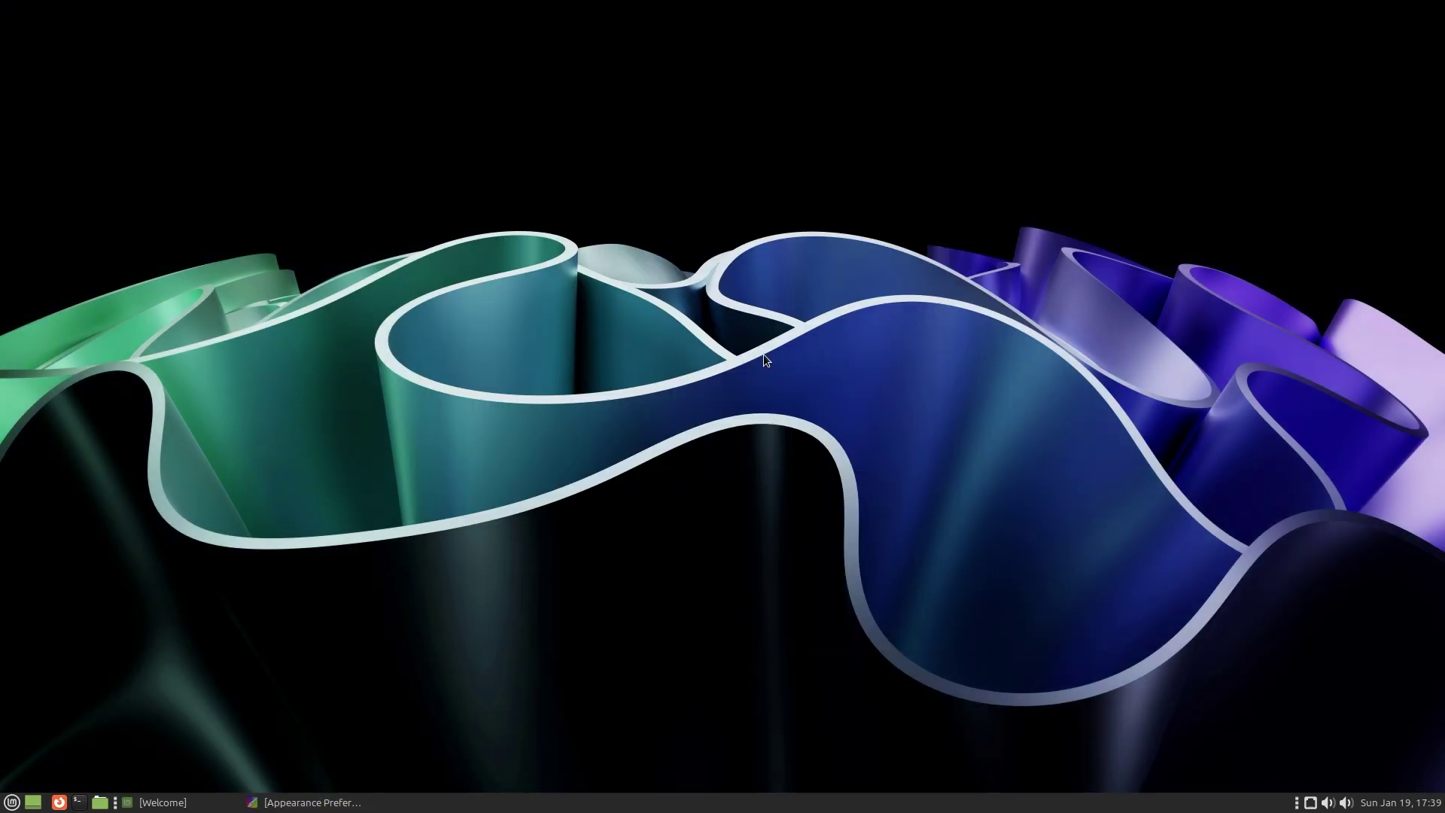
click(300, 805)
Preview the blue sparkle and confetti wallpapers, then settle on the purple cubes wallpaper.
click(801, 305)
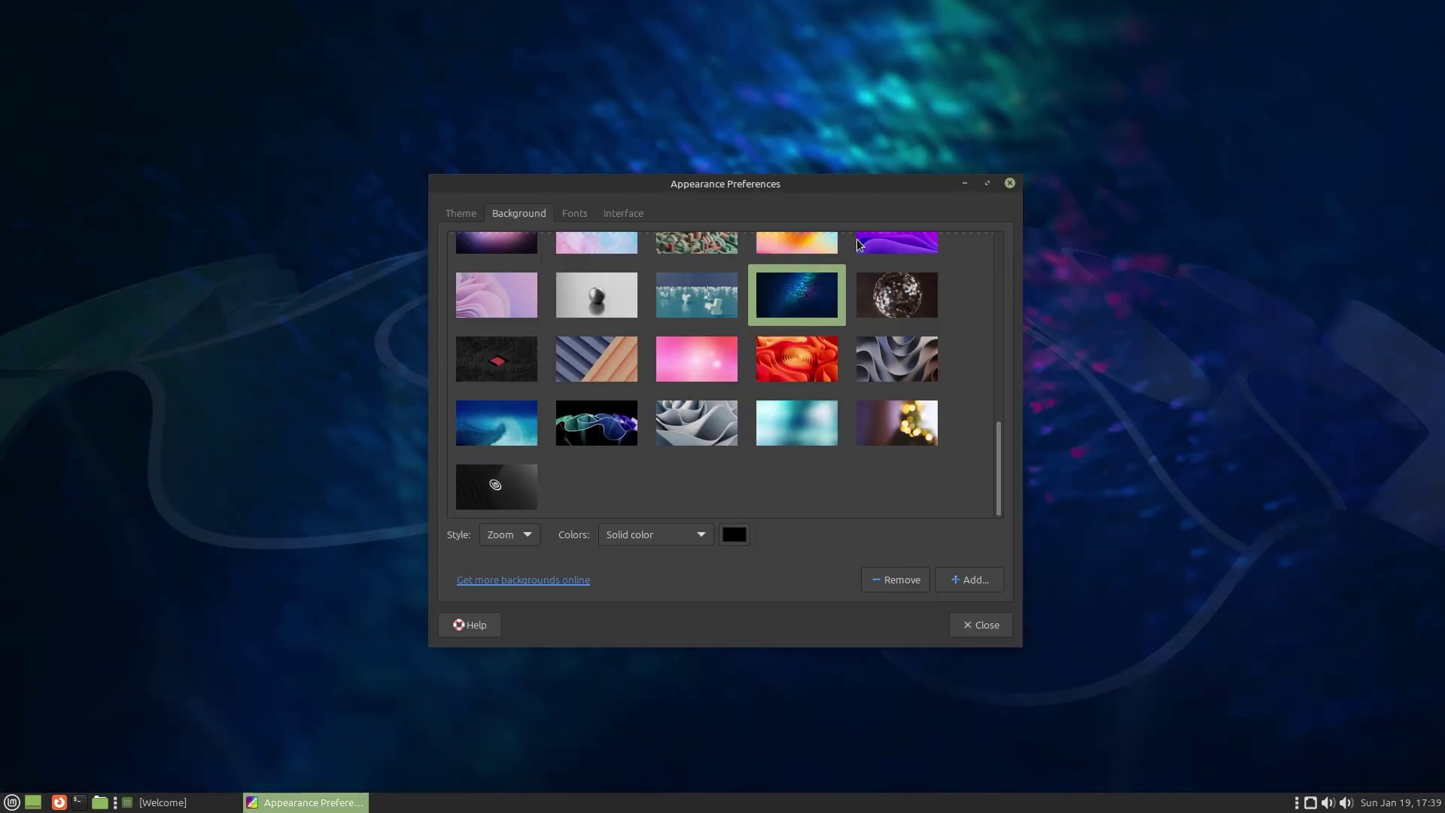
click(964, 183)
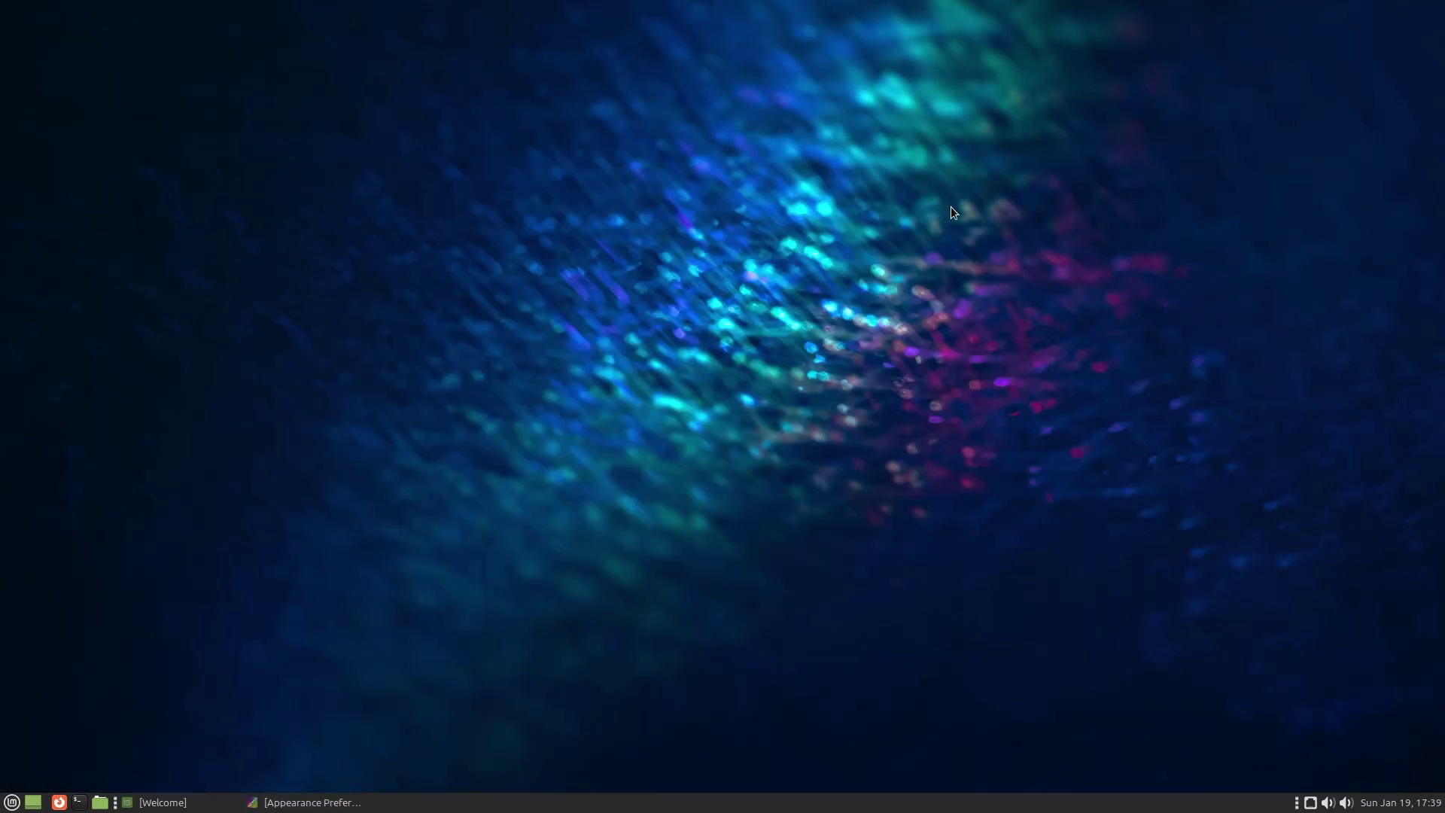
click(324, 803)
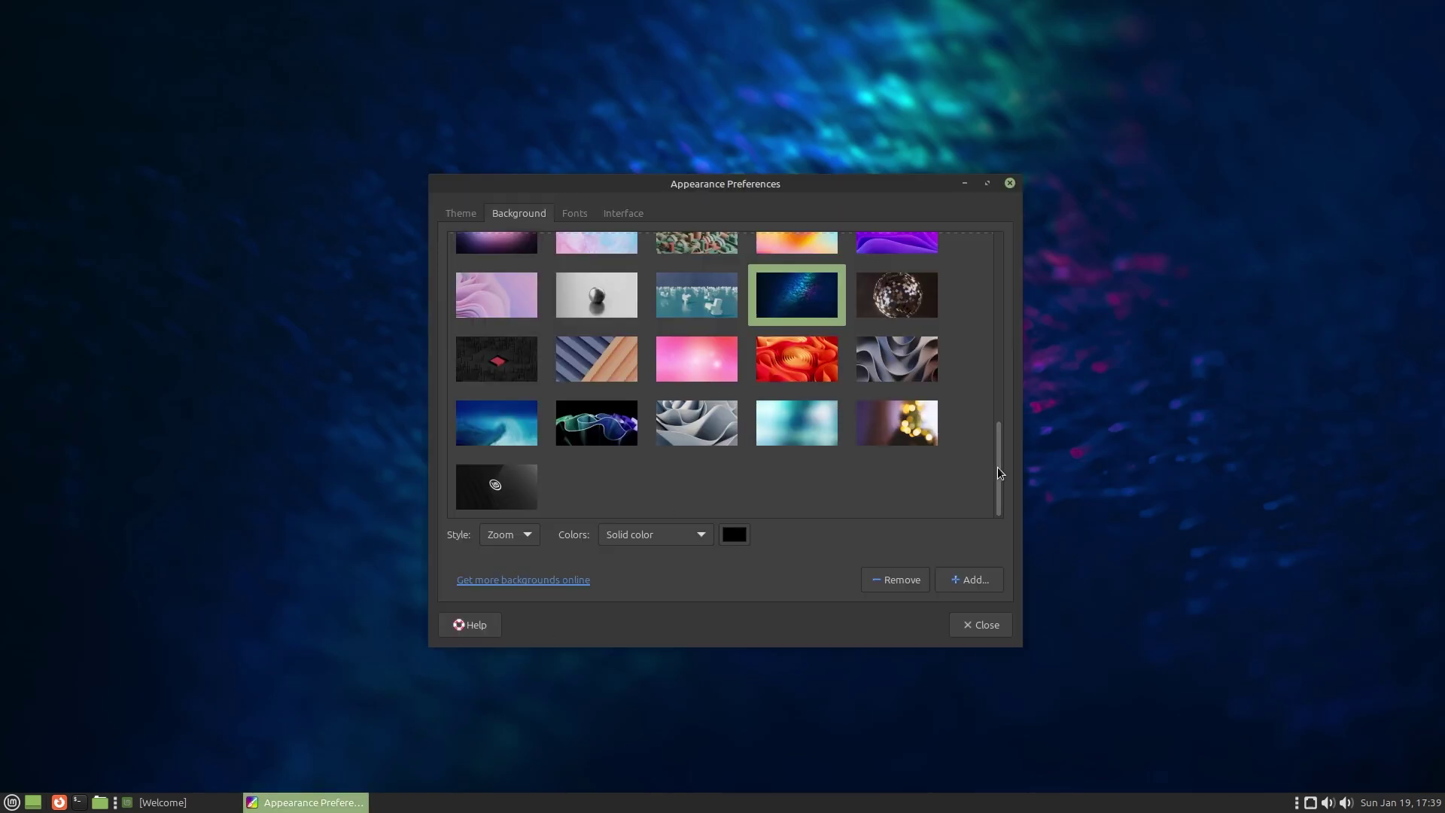
drag(997, 467, 1013, 274)
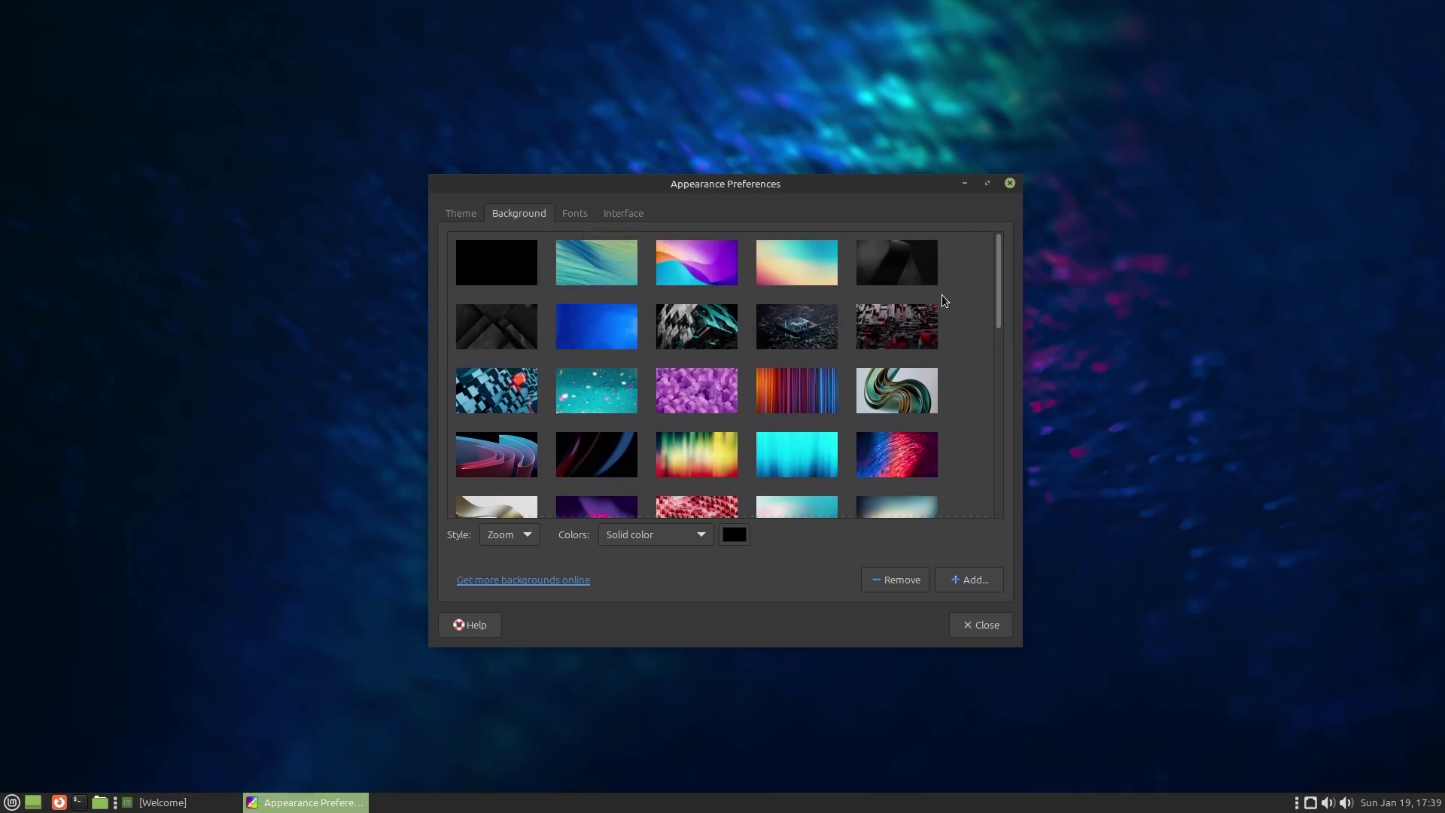
click(566, 396)
click(965, 183)
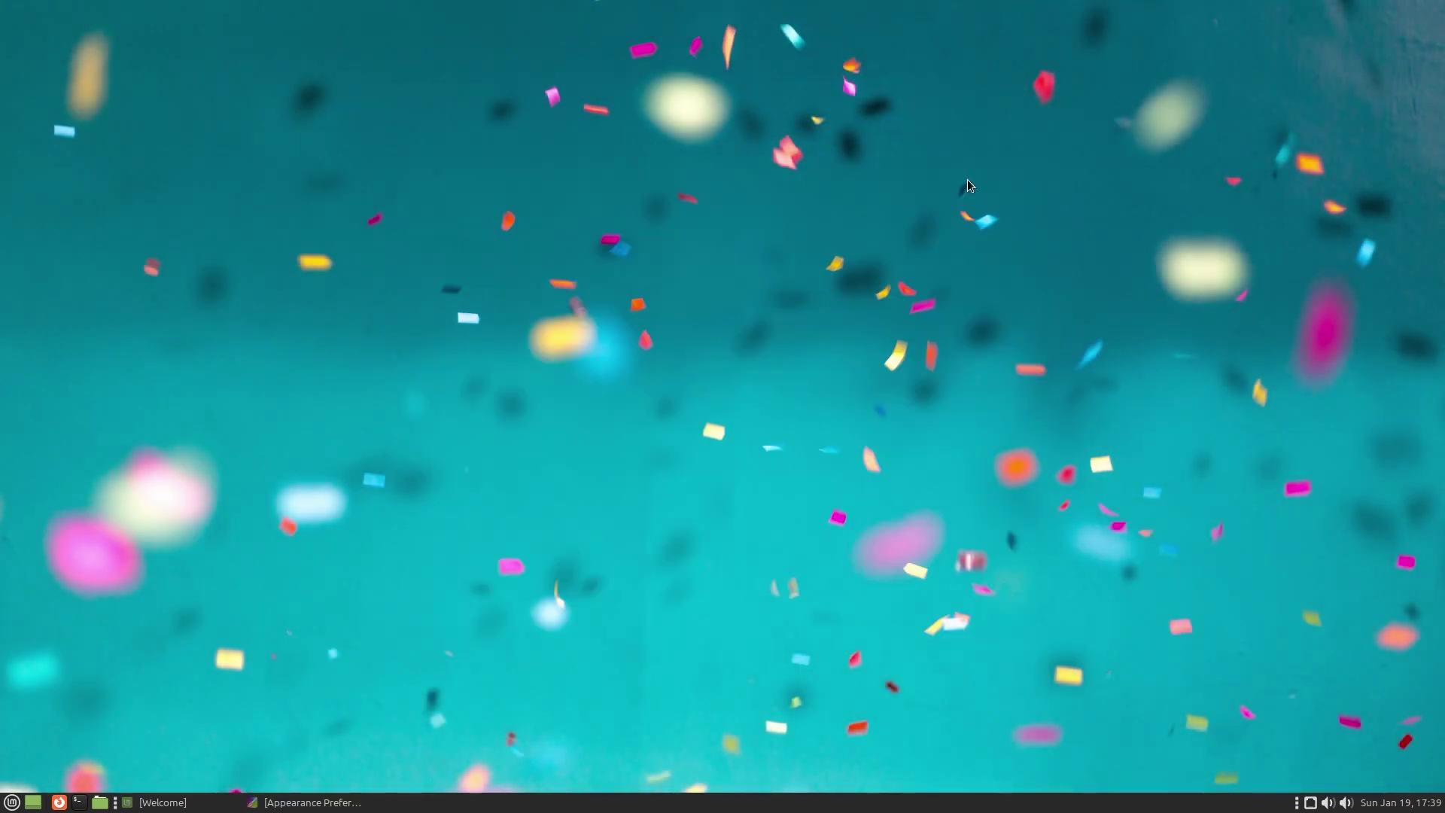
click(310, 802)
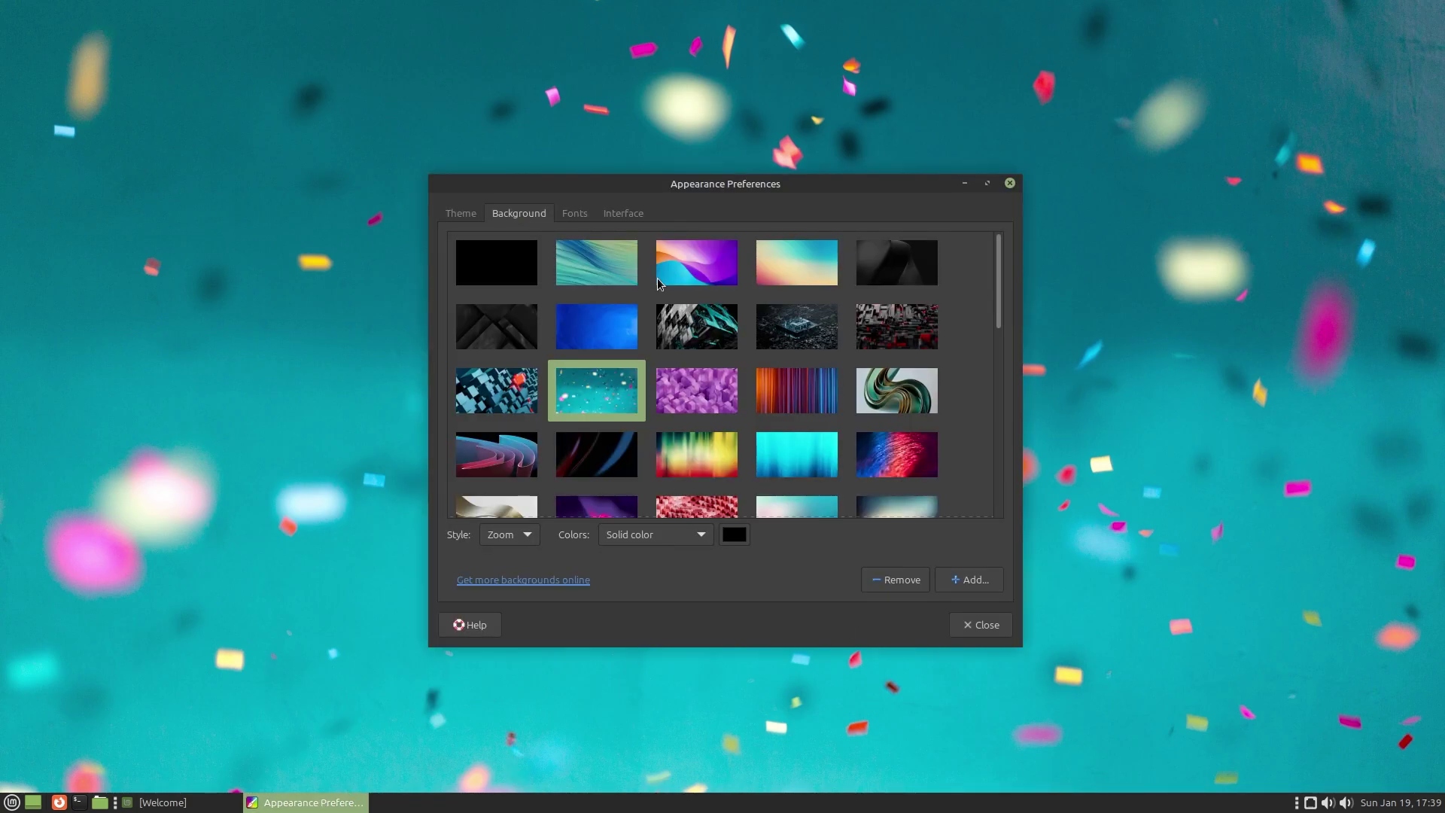
click(679, 382)
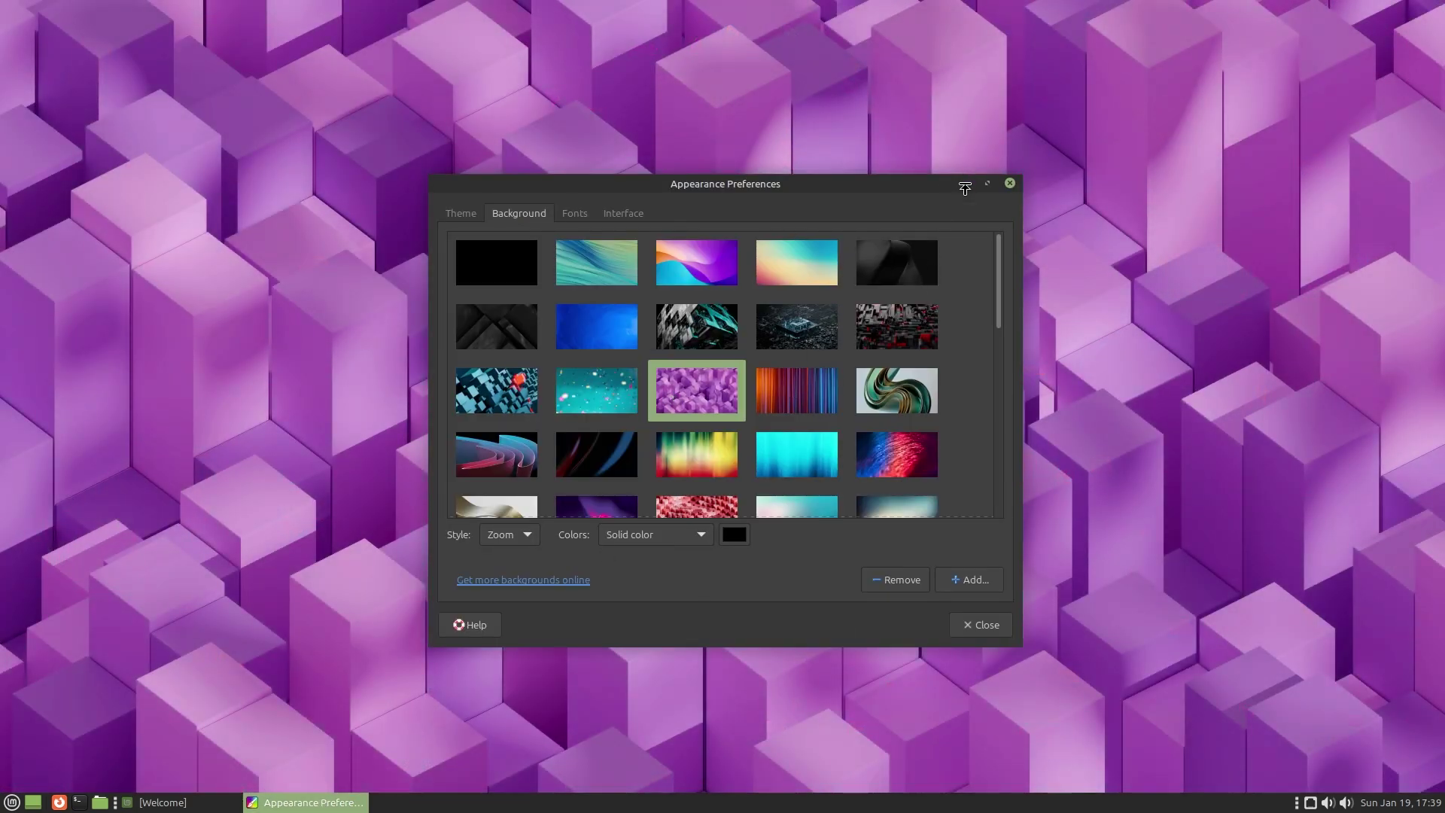
click(965, 183)
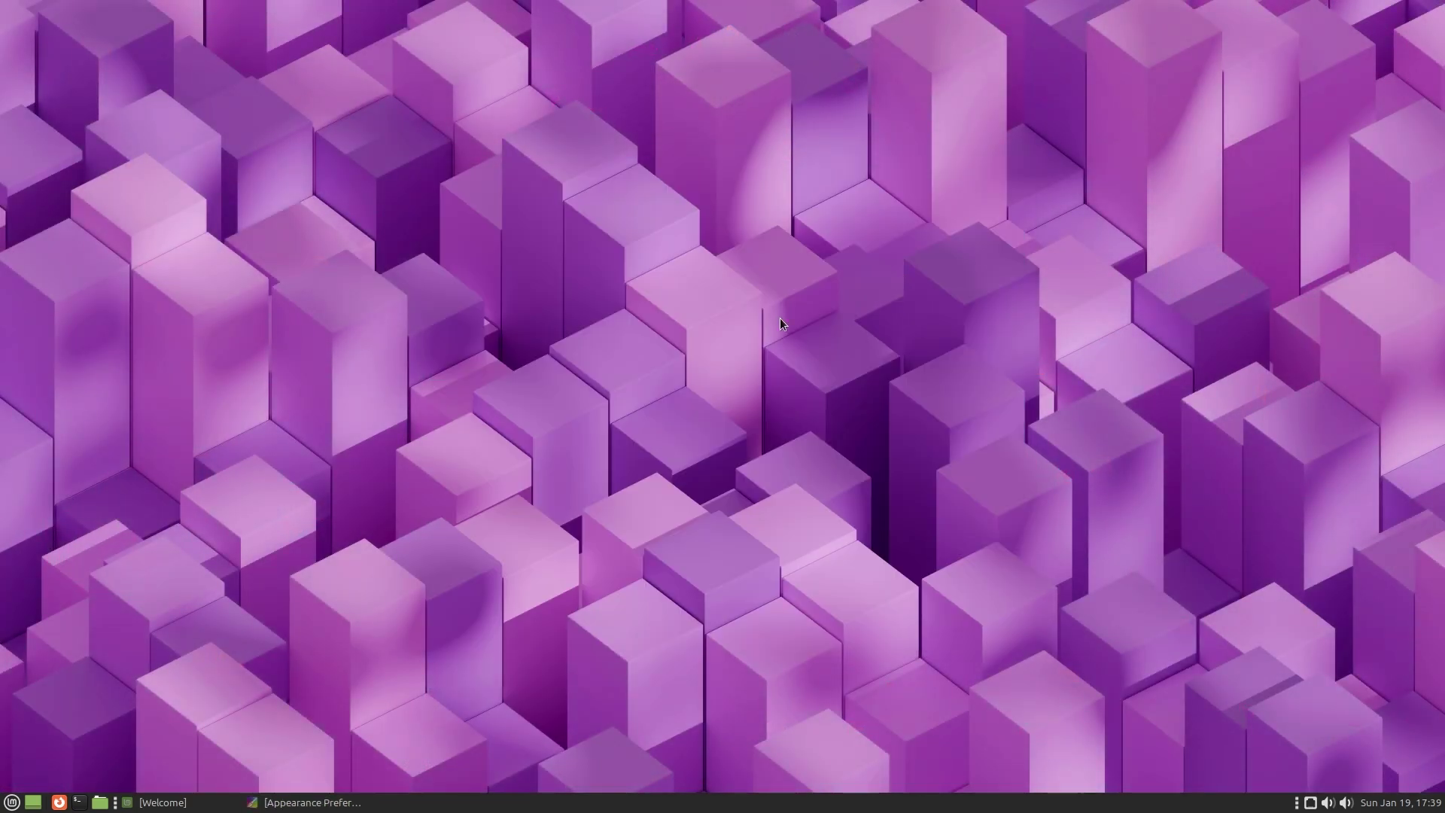
click(312, 802)
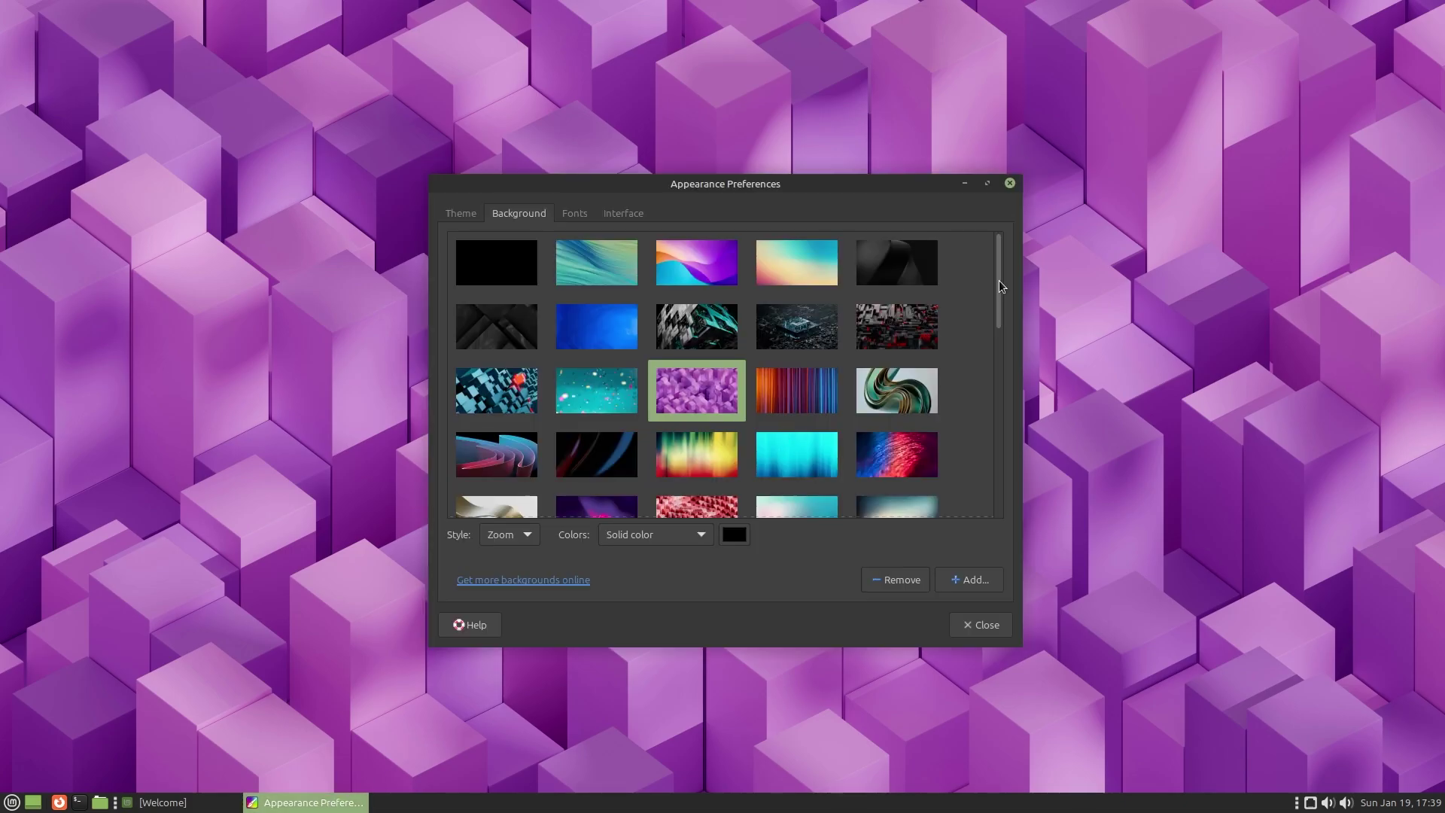
Try the misty mountains, maze and blue cubes wallpapers and preview the desktop.
drag(1000, 280, 994, 413)
click(702, 351)
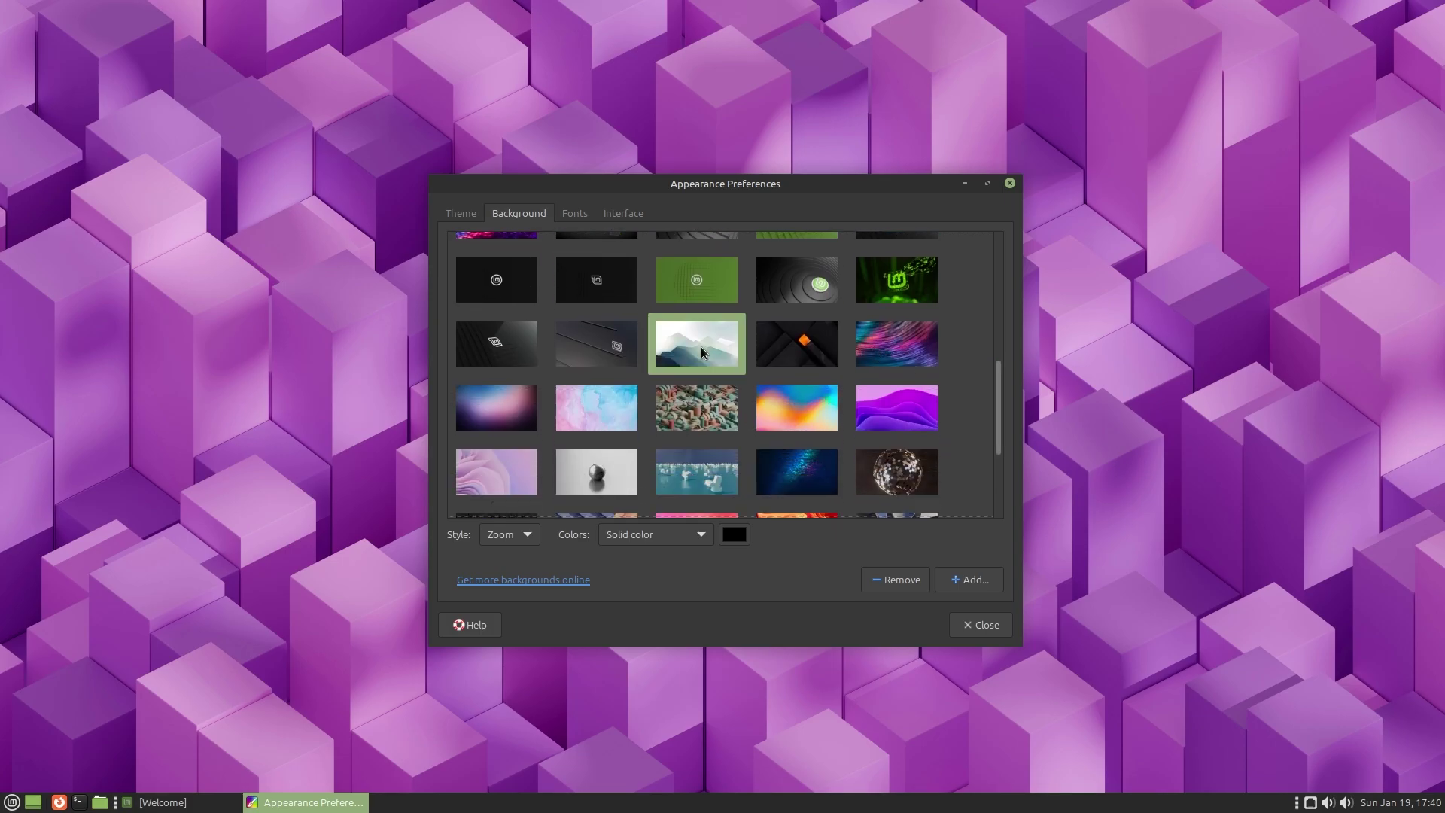
click(690, 413)
click(696, 472)
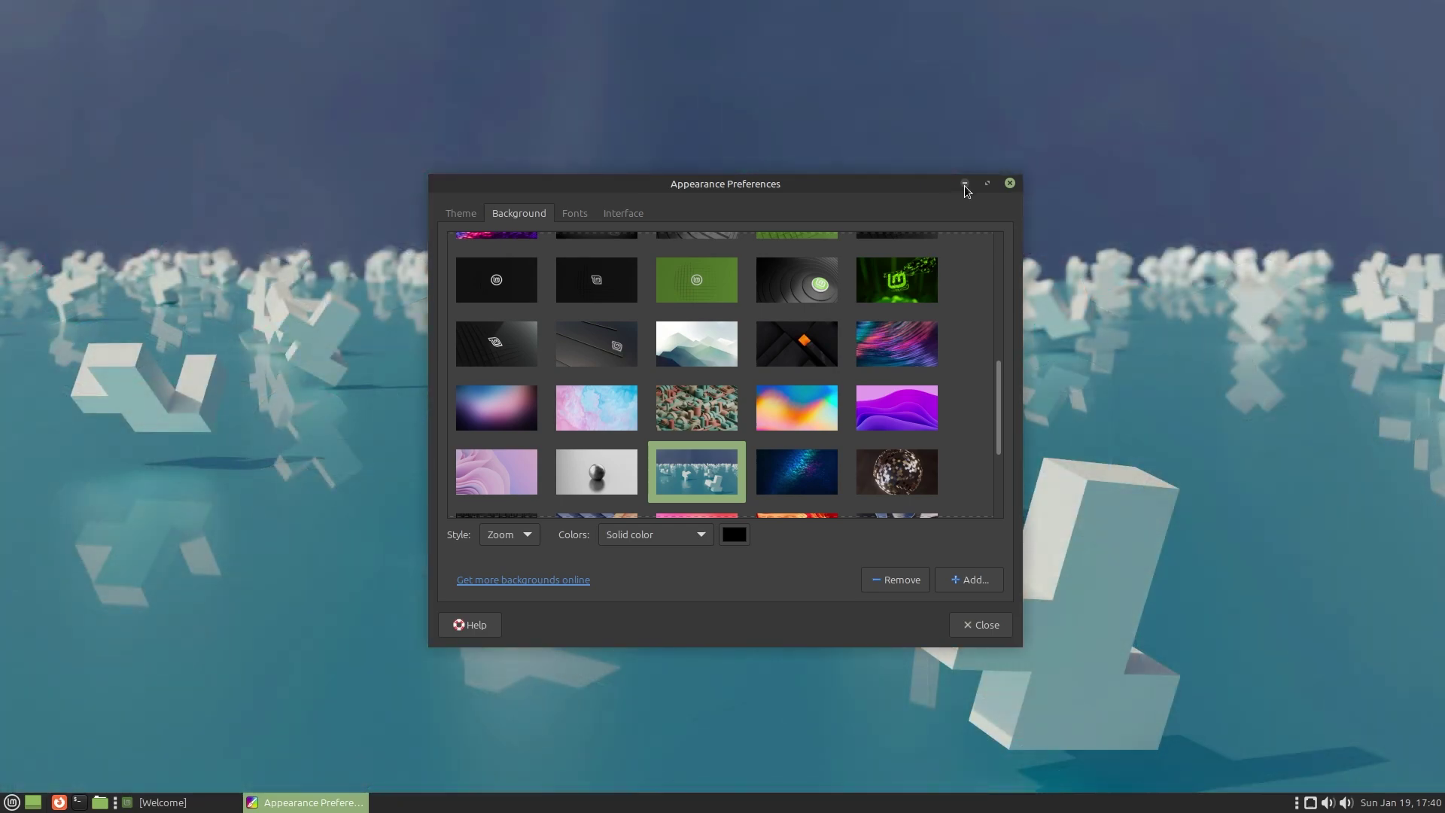
click(965, 184)
click(331, 799)
Try the red and black wallpaper, return to purple cubes, and show the Fonts settings.
scroll(1005, 376, up, 2)
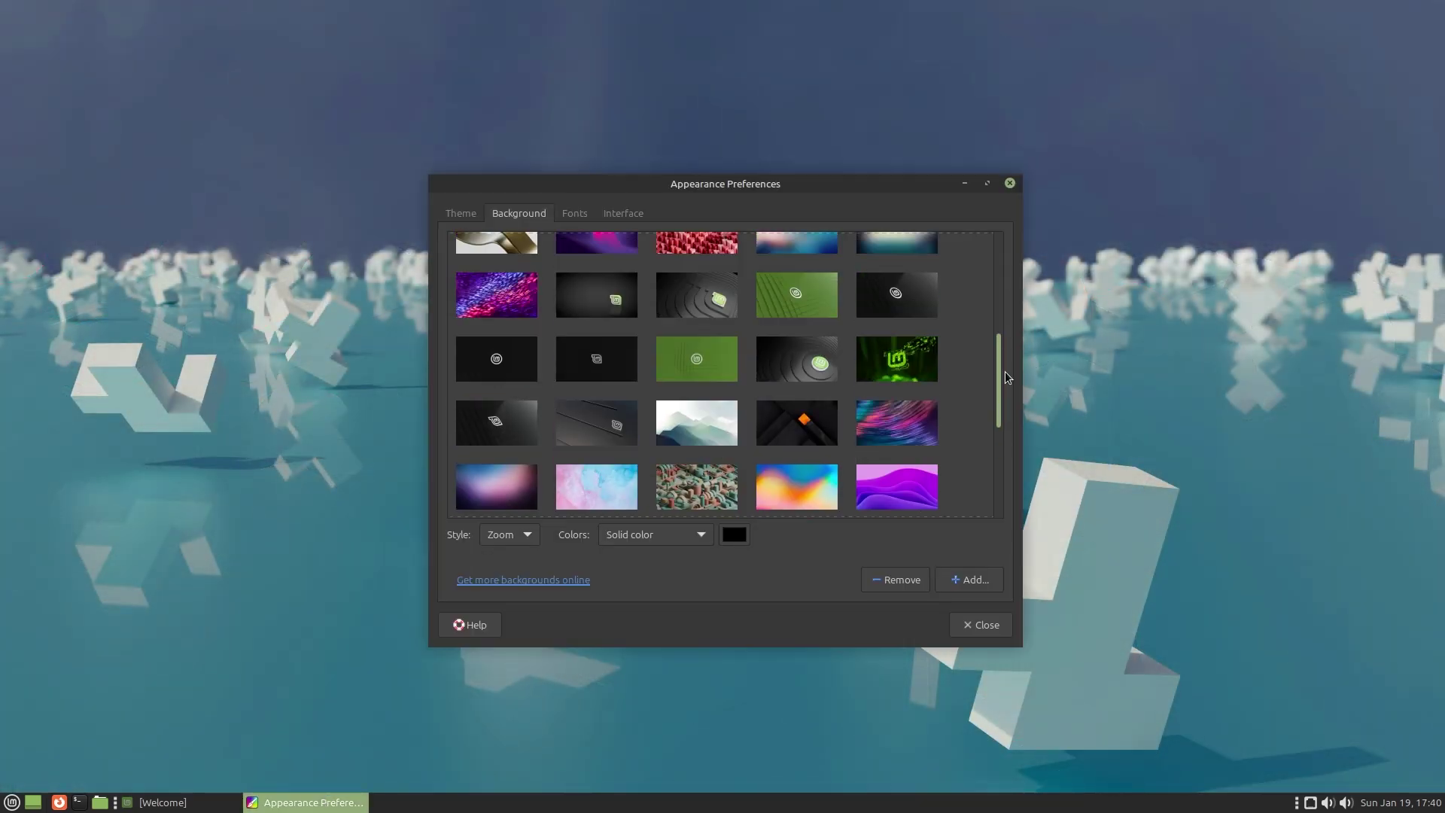
scroll(1007, 338, up, 5)
click(700, 372)
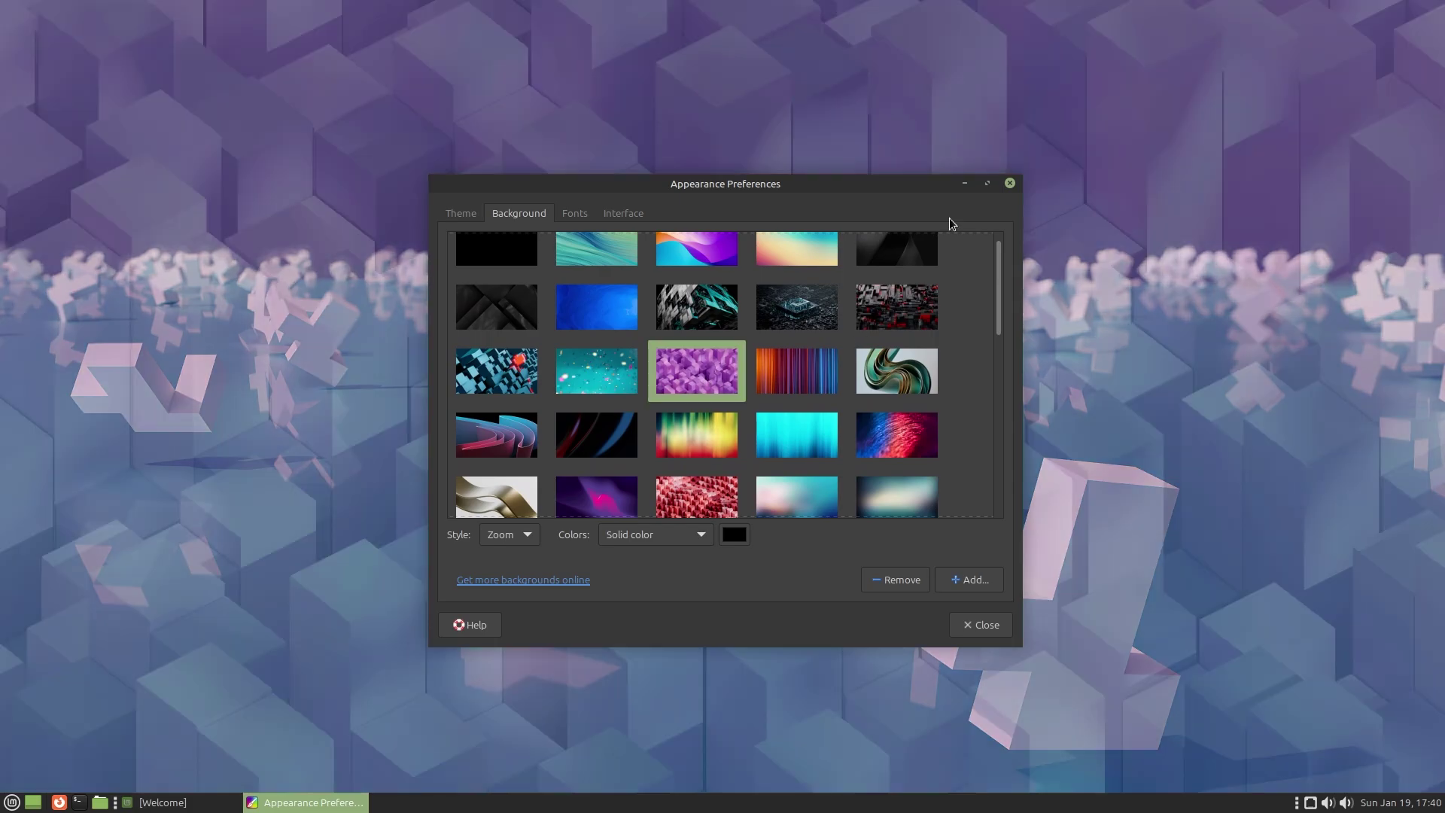
click(914, 290)
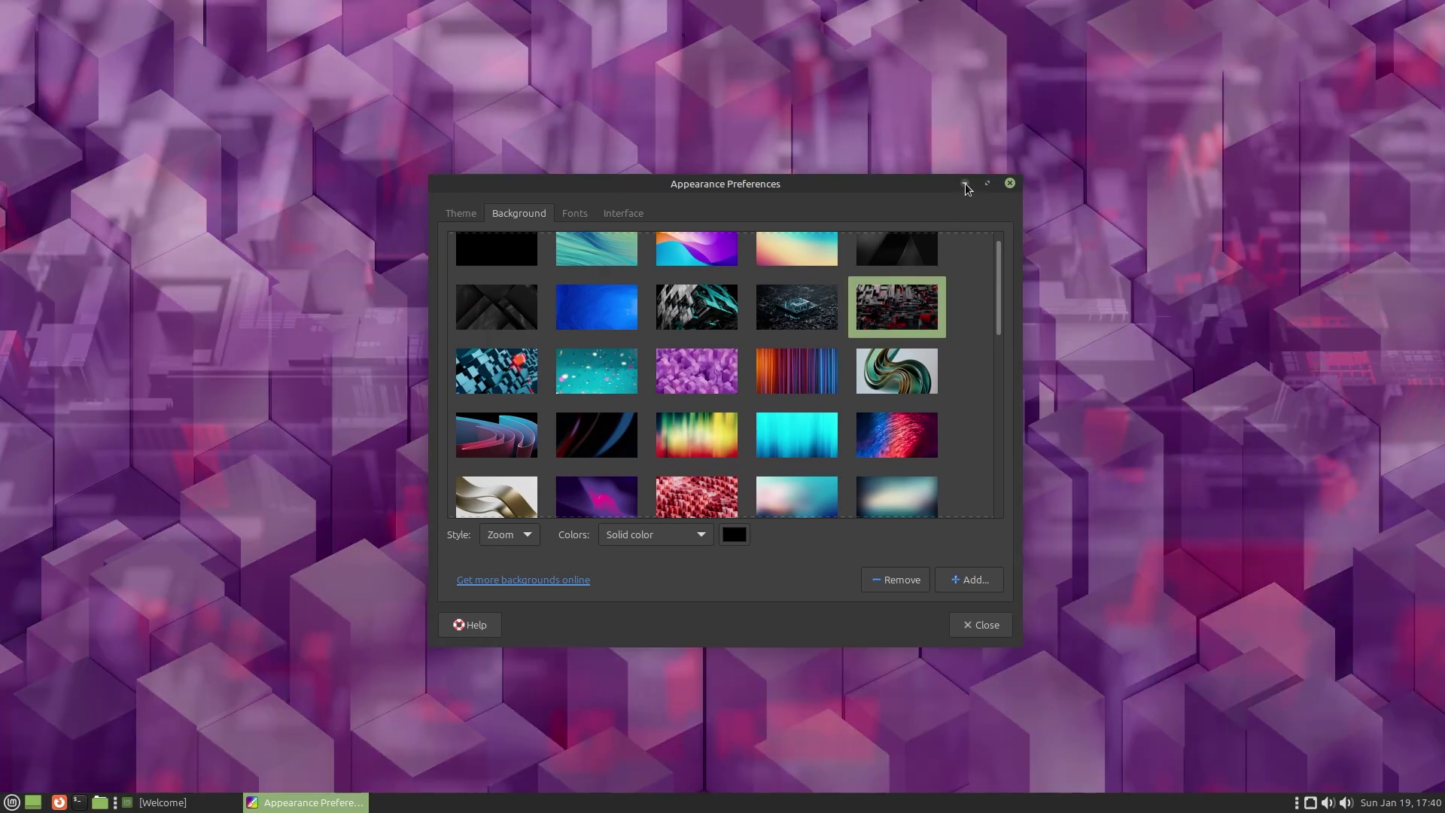
click(964, 184)
click(322, 800)
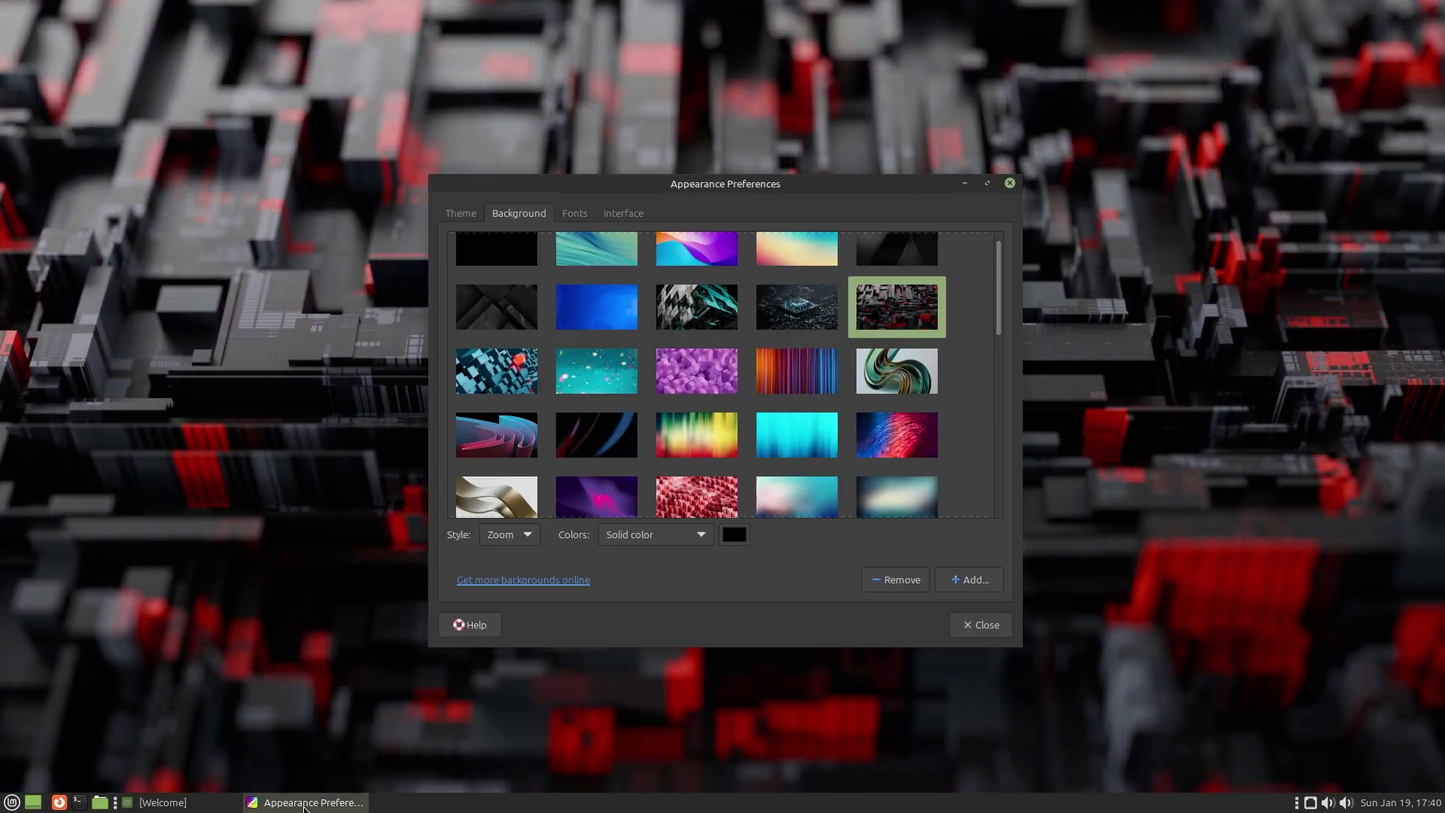
click(715, 373)
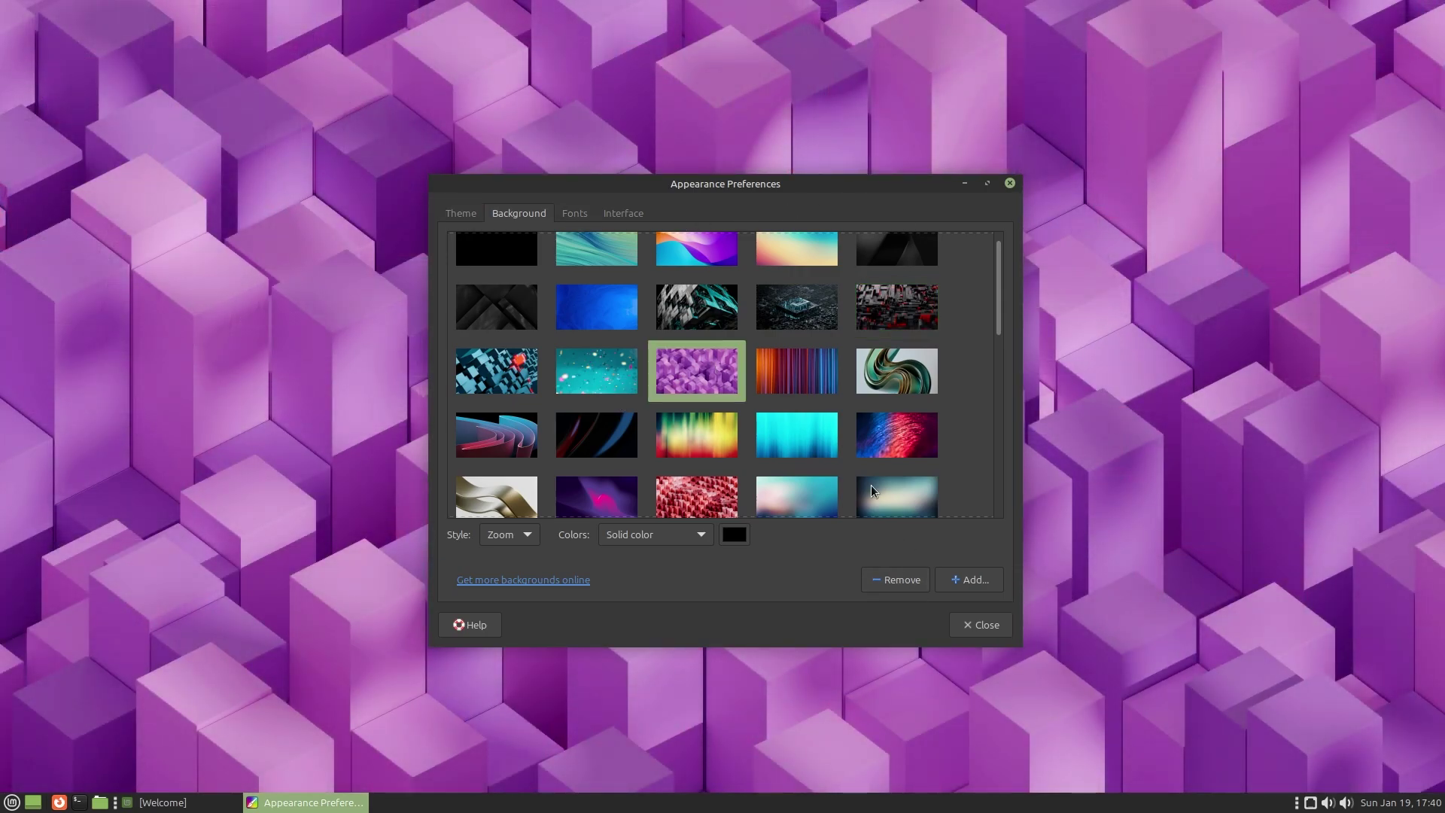
click(573, 215)
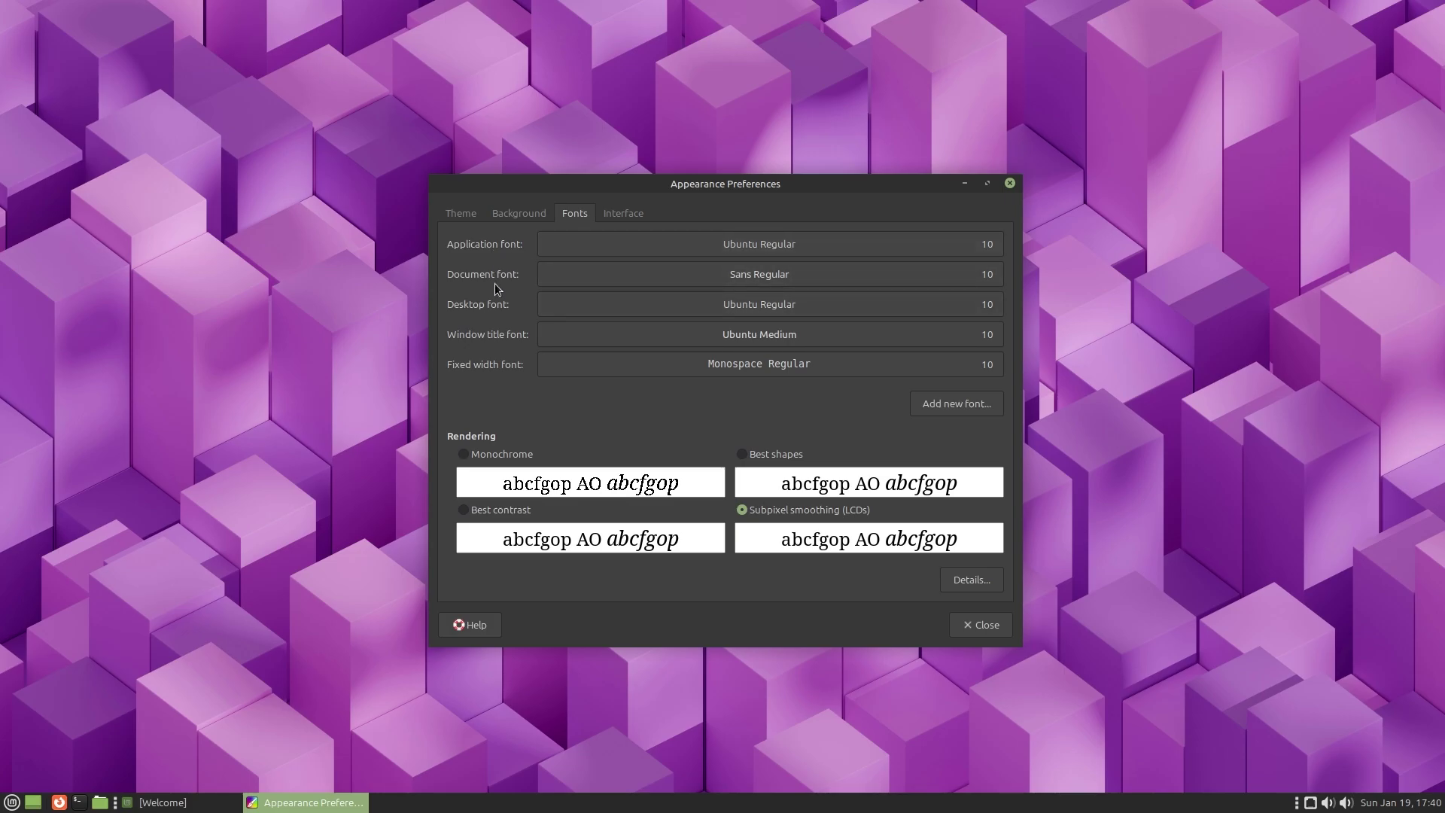
Review the Interface tab checkboxes, then close Appearance Preferences.
click(618, 216)
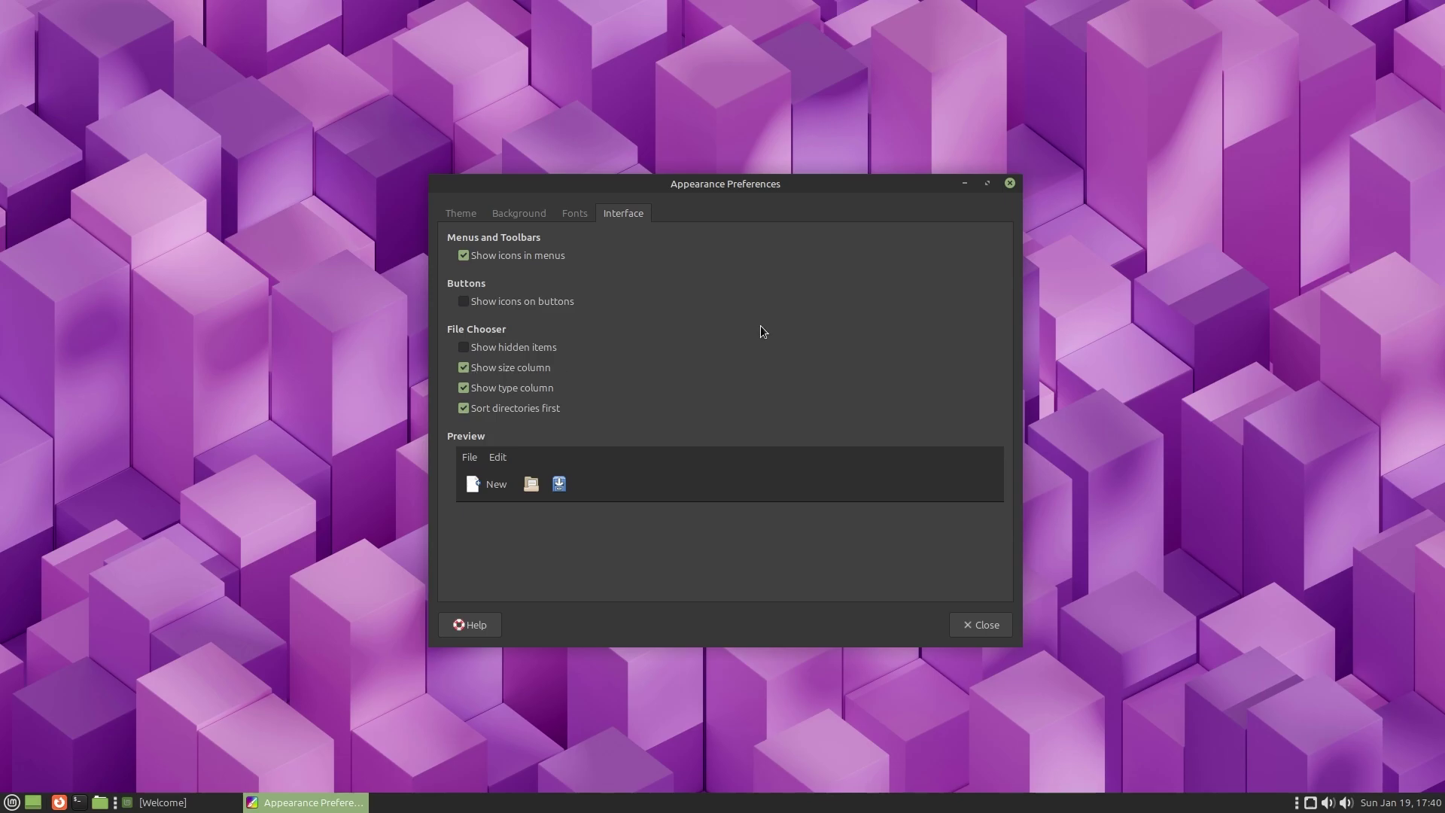
click(975, 623)
click(207, 802)
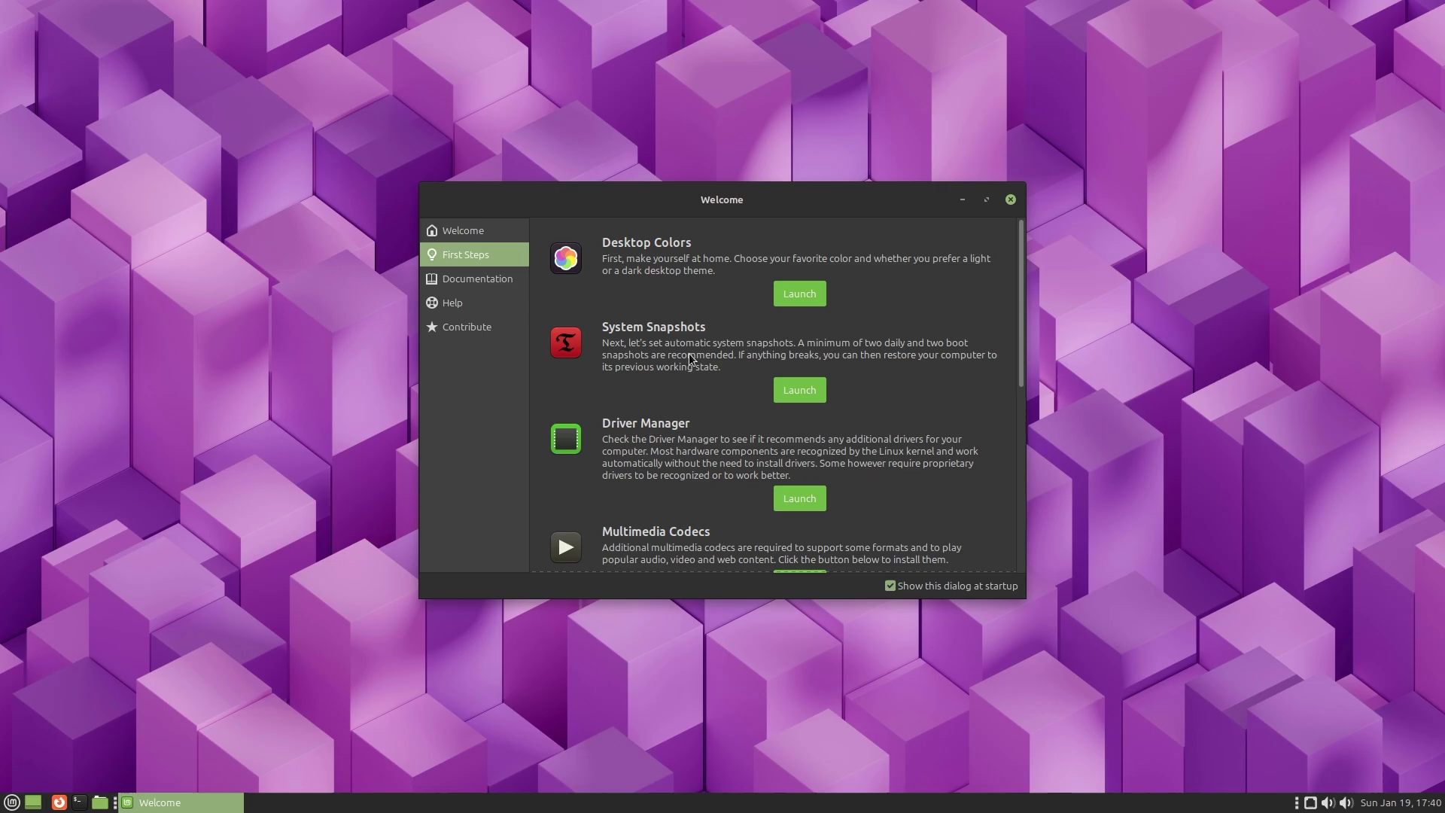
click(795, 390)
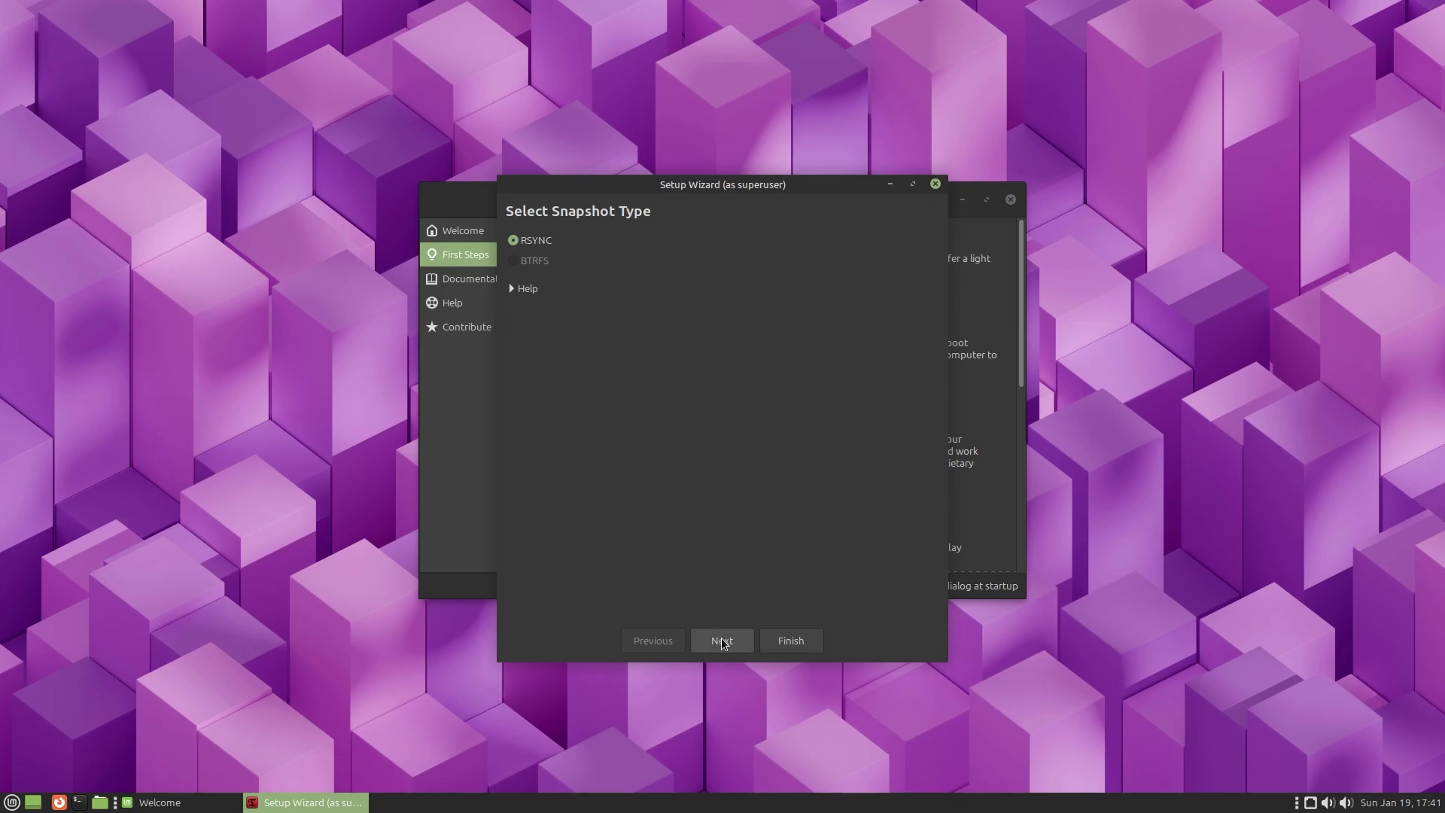
click(936, 185)
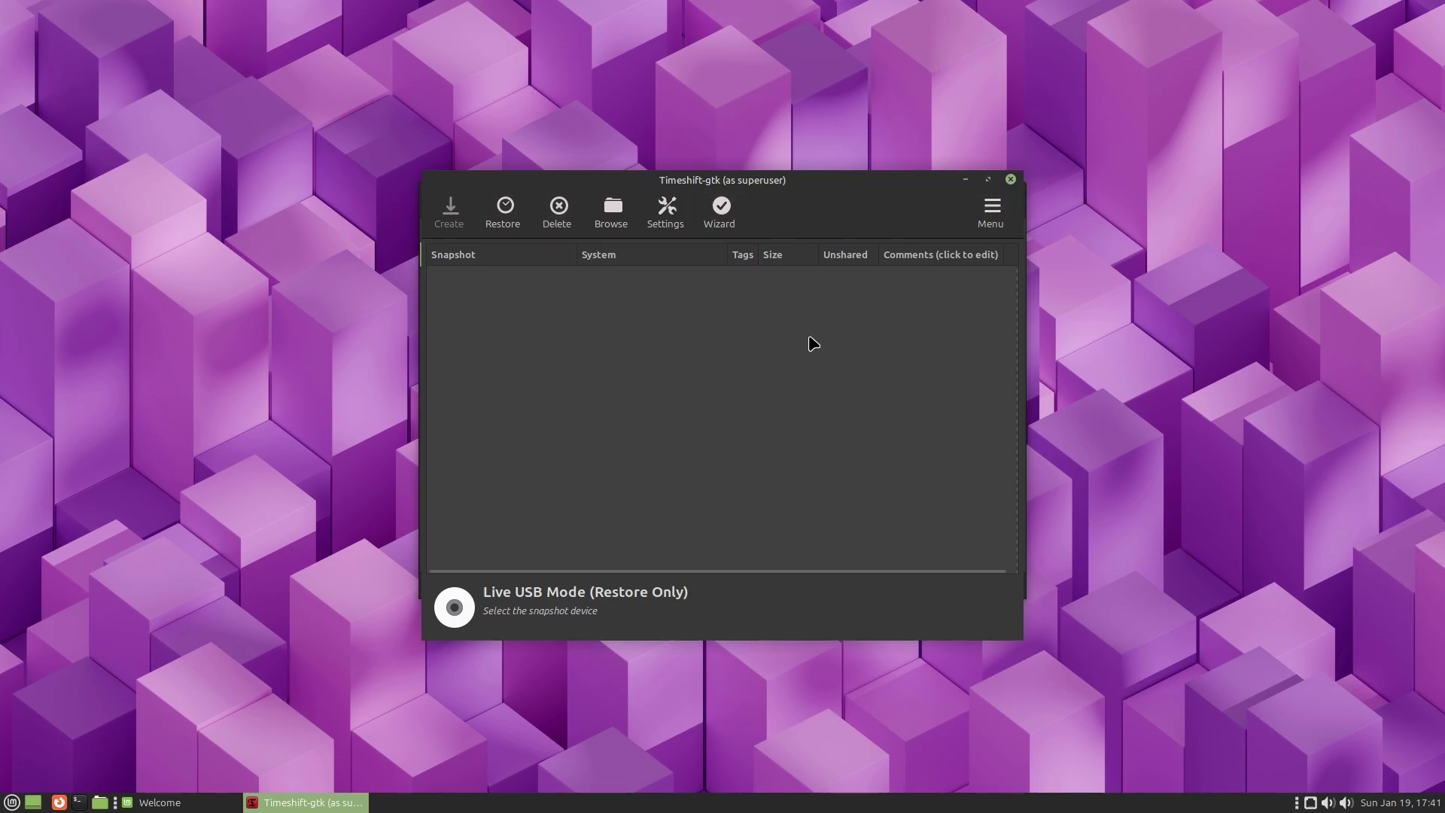
key(alt+F4)
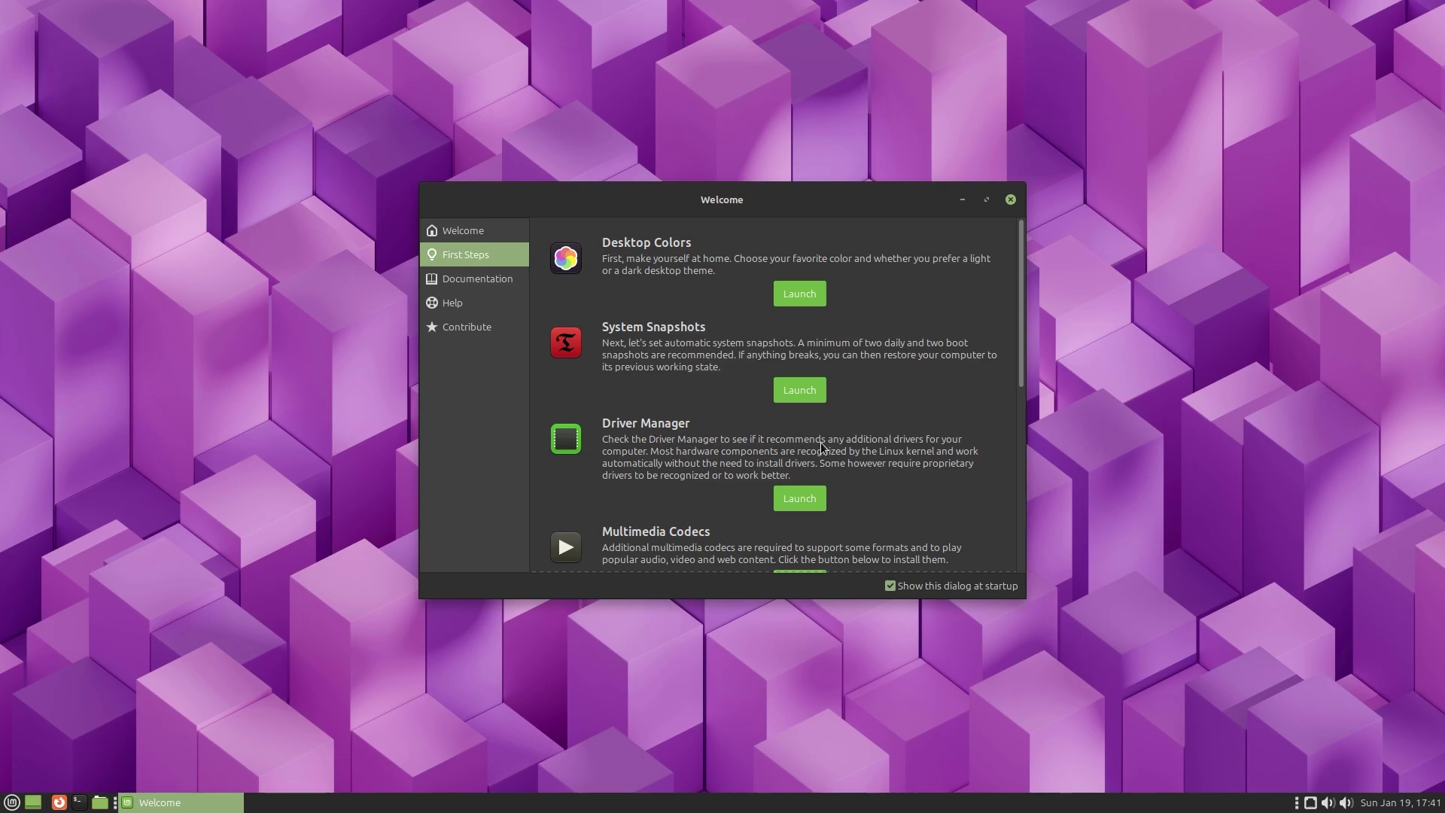
Scroll down the First Steps list, then minimize the Welcome window.
drag(1022, 310, 1023, 378)
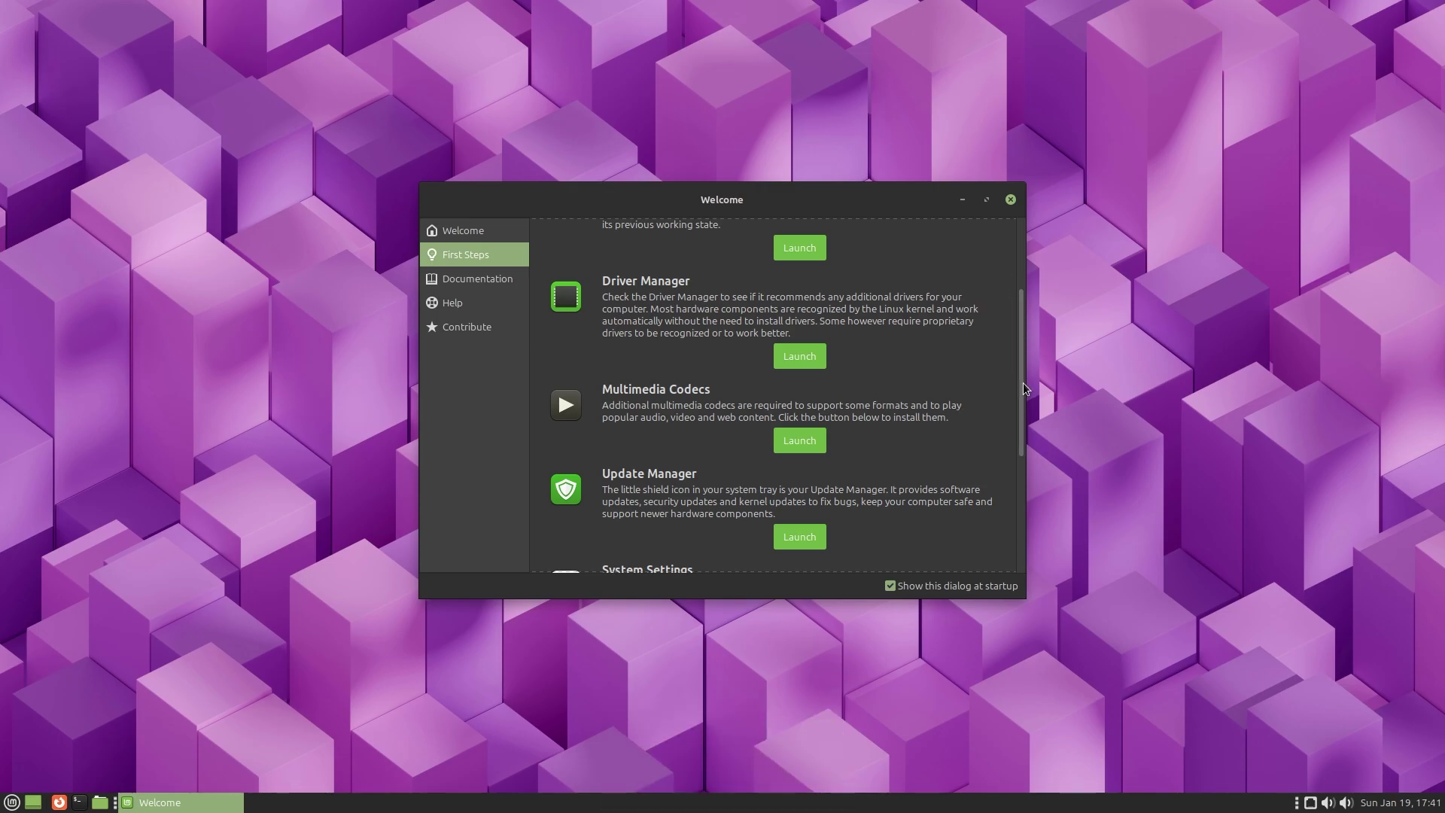
drag(1023, 382, 1031, 432)
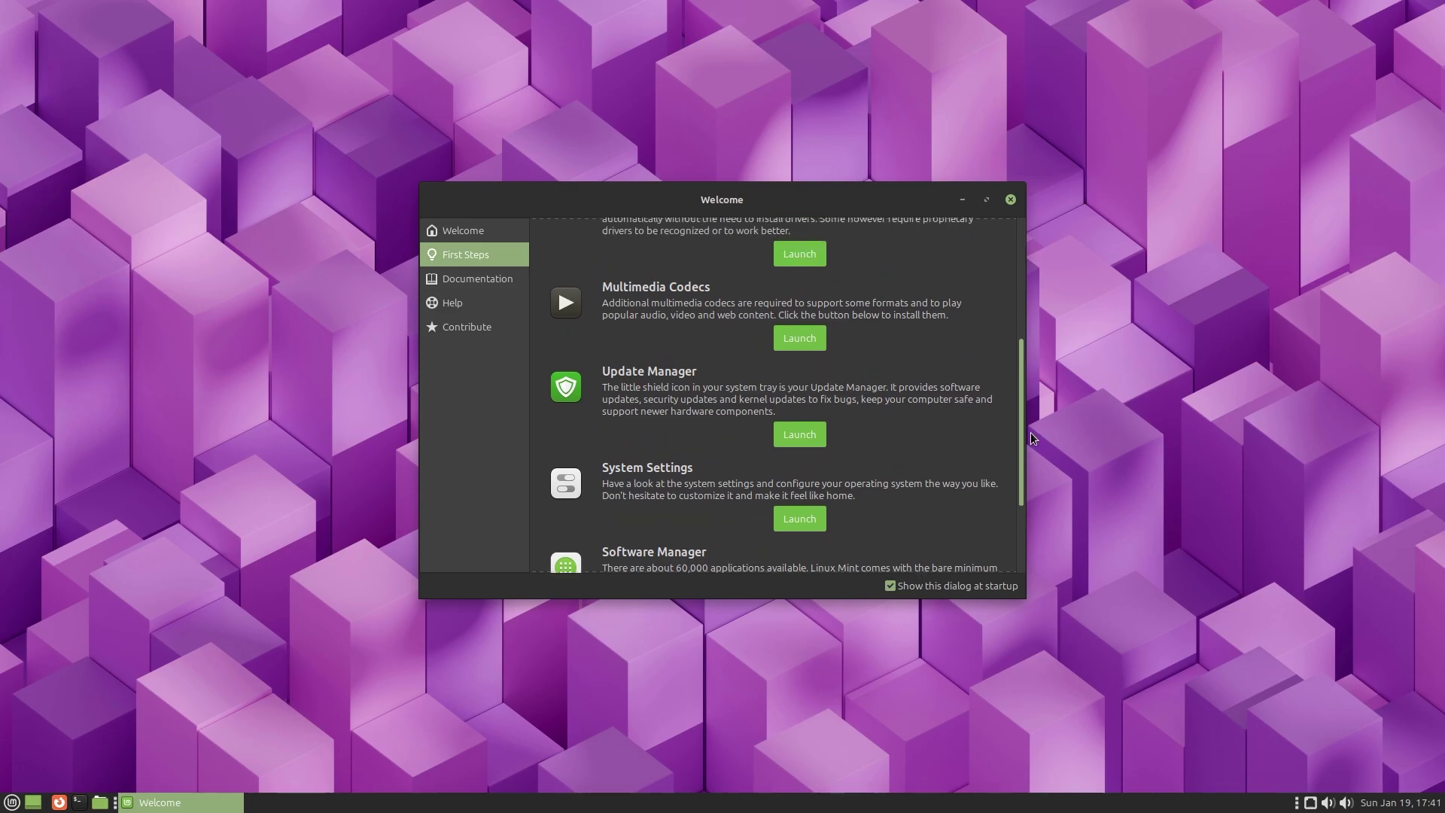
click(963, 200)
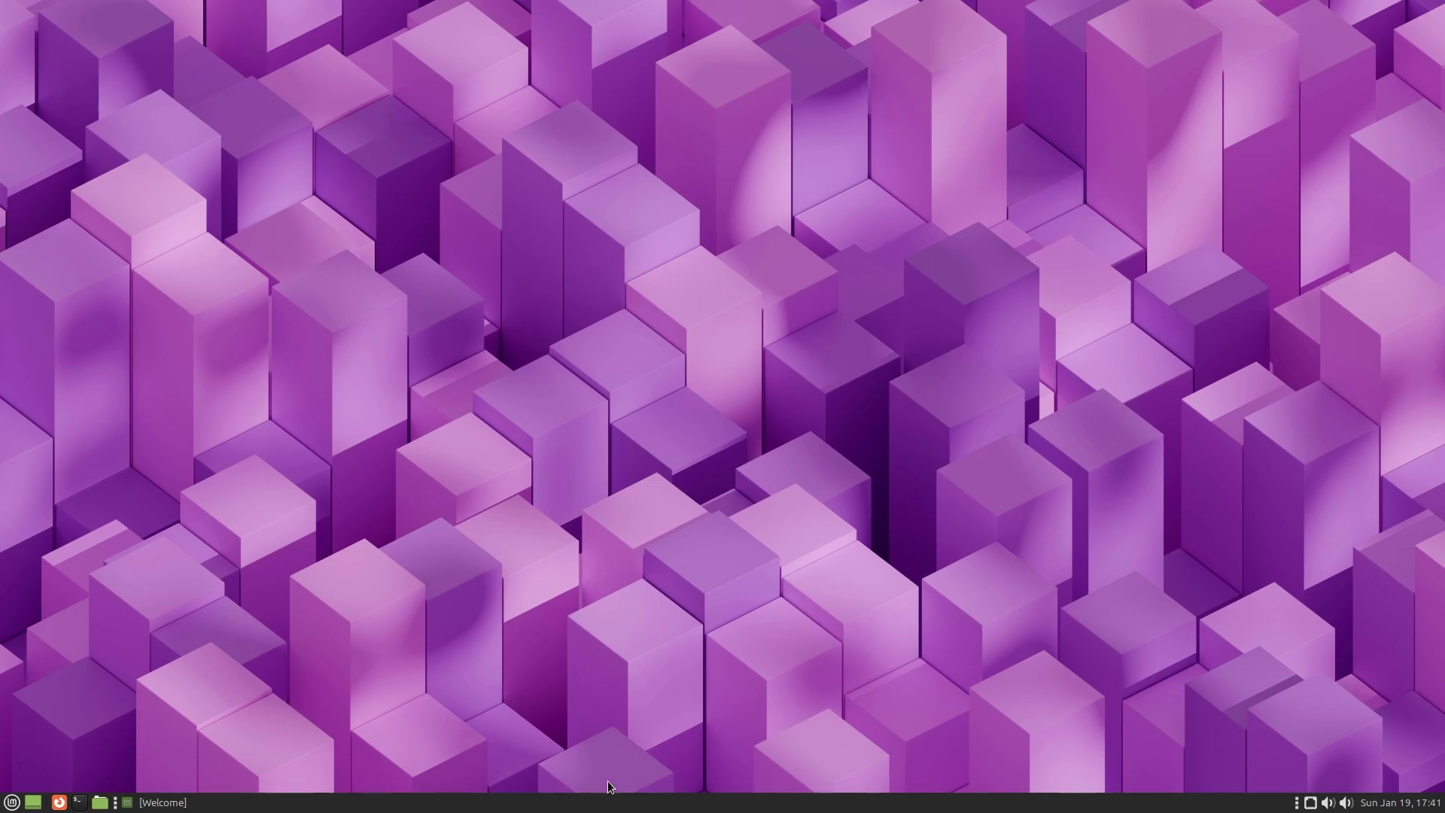
View About Panels and the panel's Background properties, then open the main menu.
right_click(579, 802)
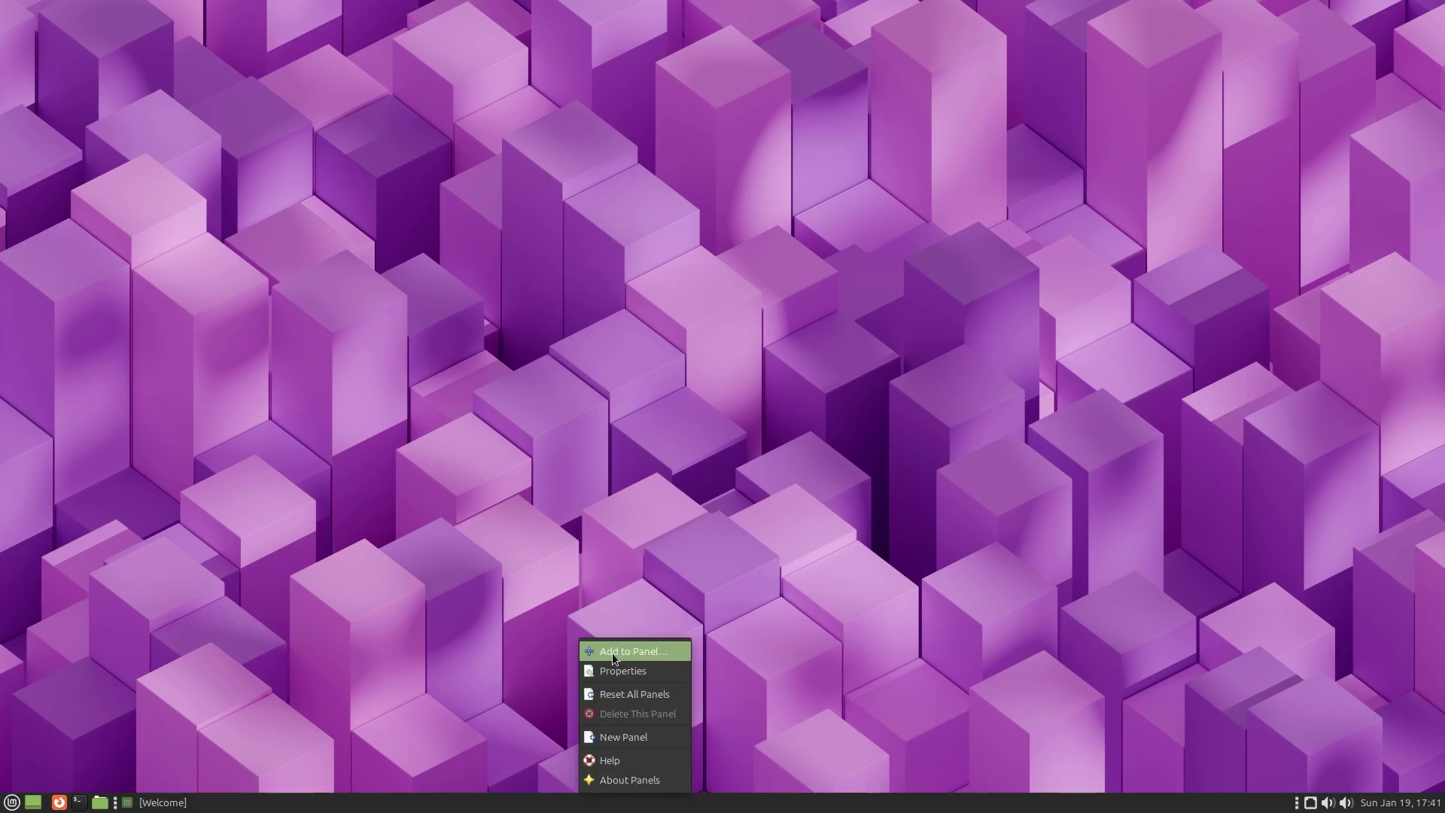
click(619, 782)
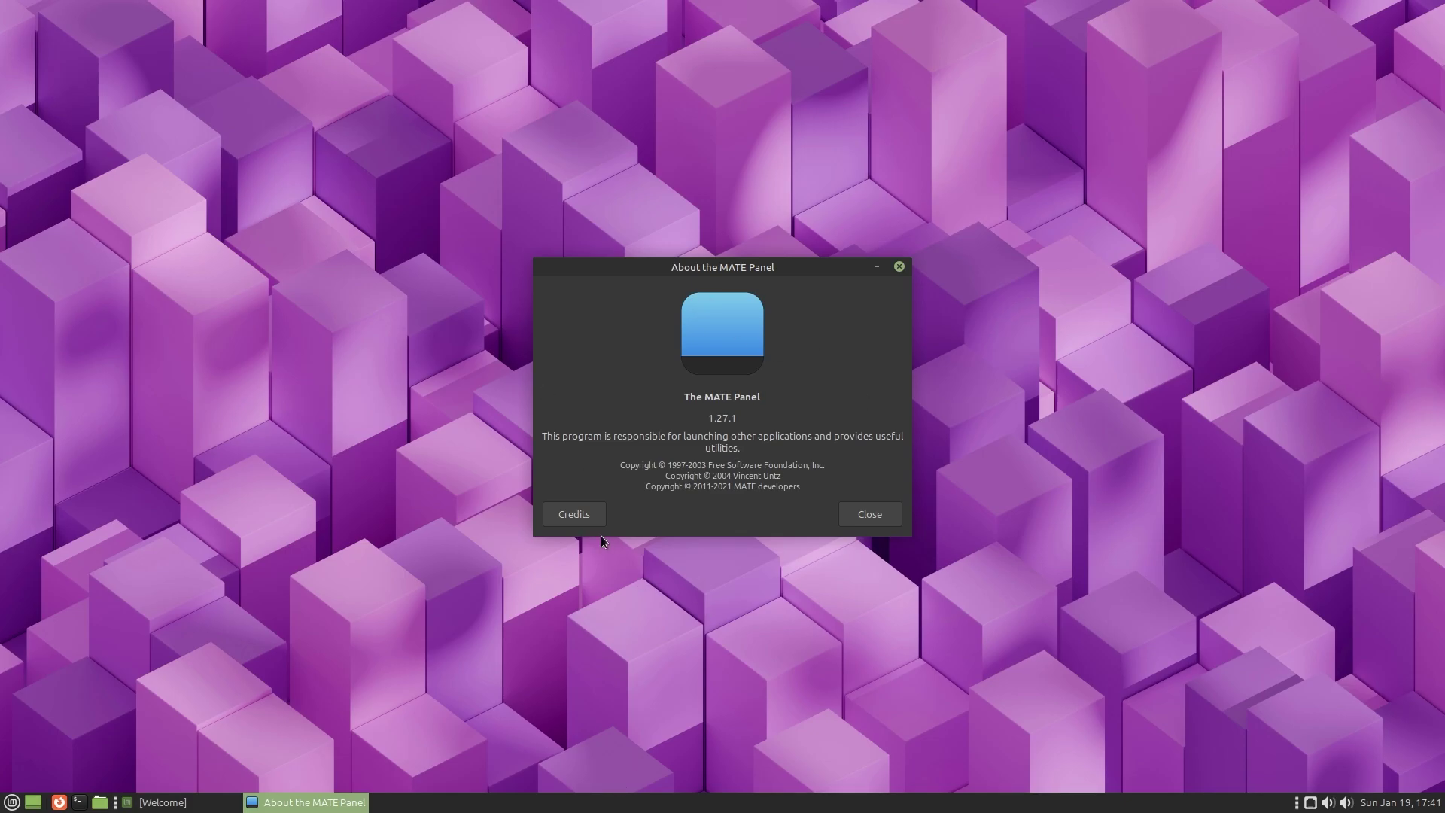
click(884, 518)
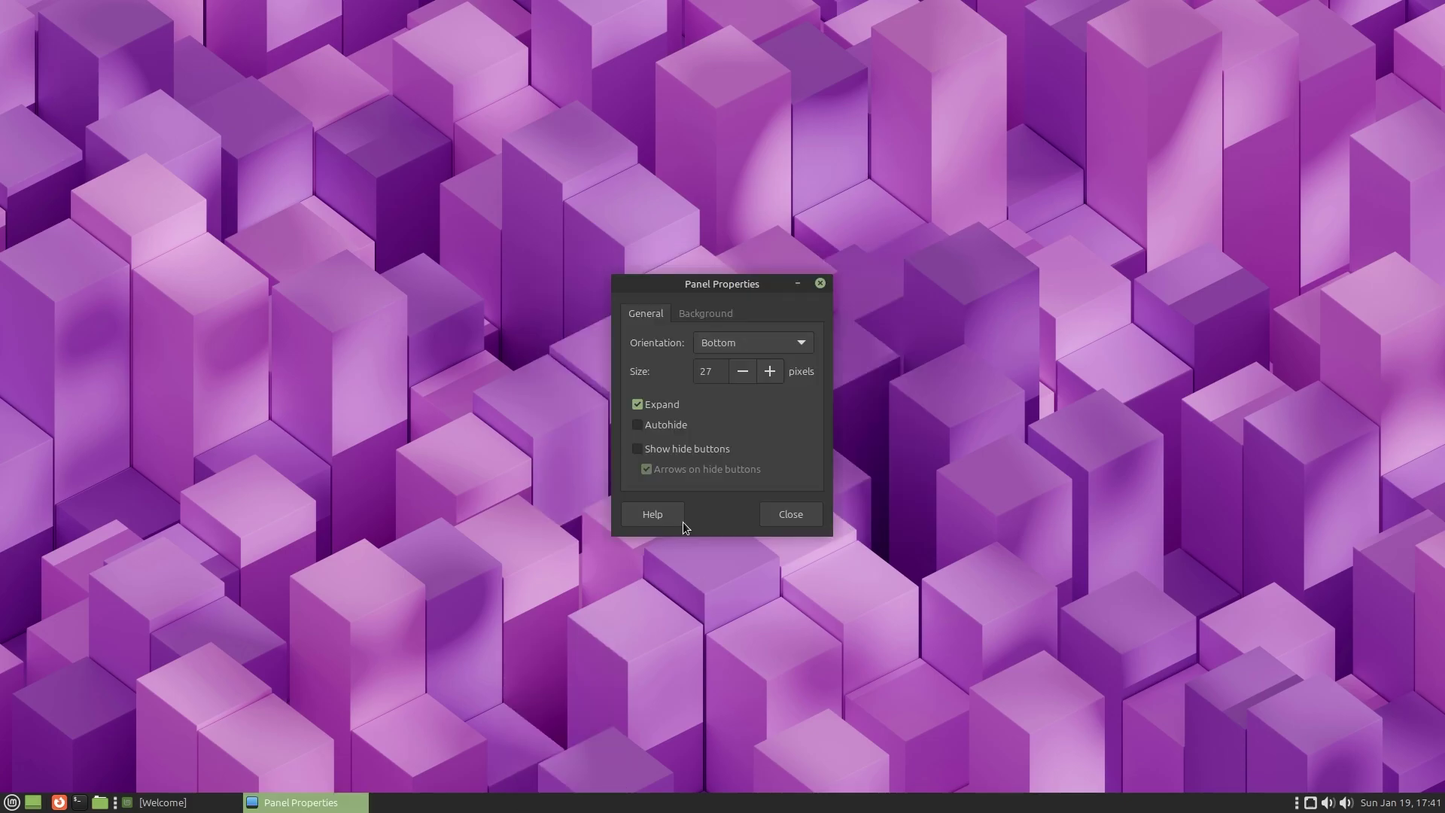
click(694, 313)
key(Escape)
click(12, 804)
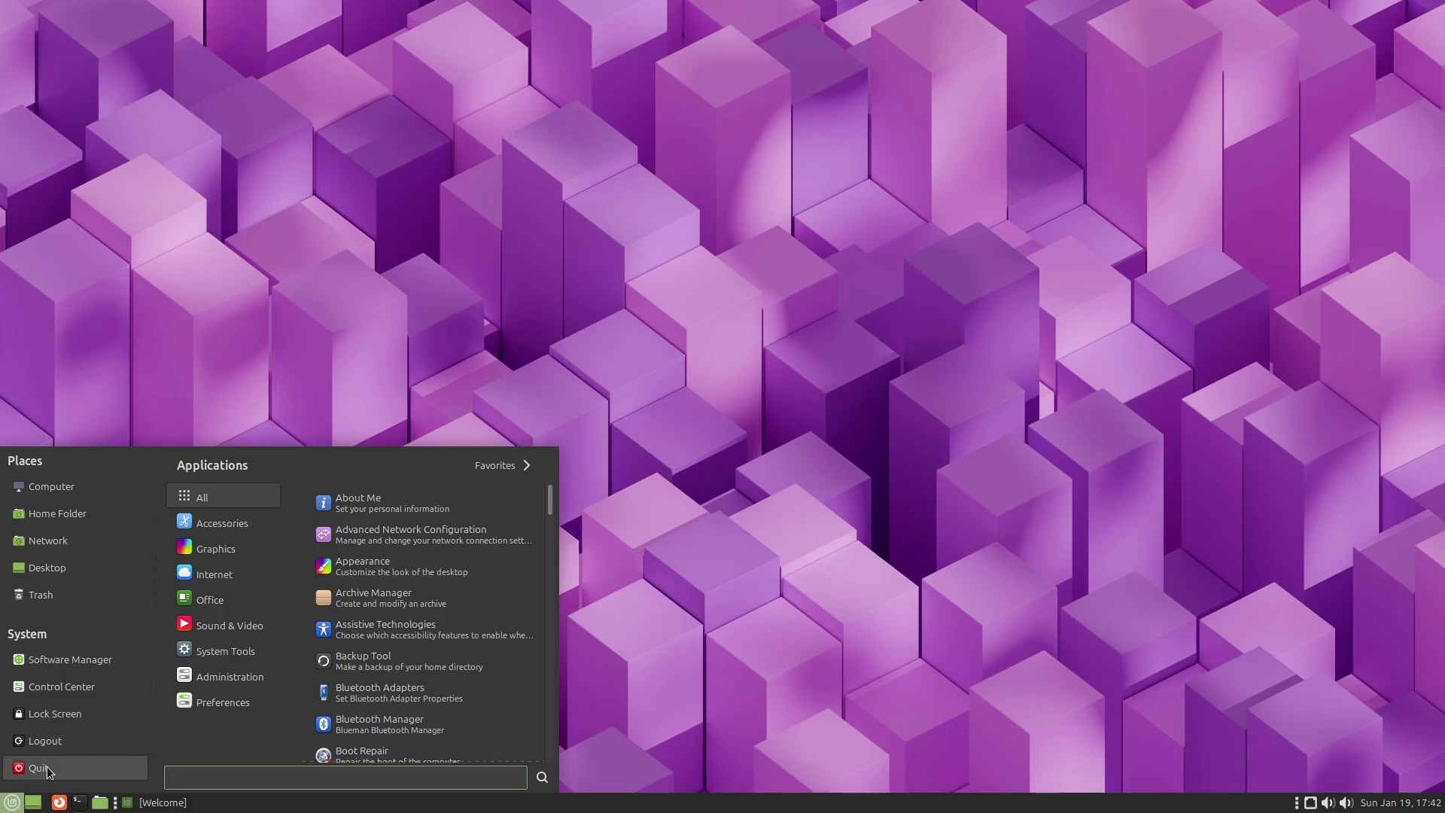
Browse the Accessories through Administration menu categories, show Favorites, then open the network menu.
mouse_move(220, 551)
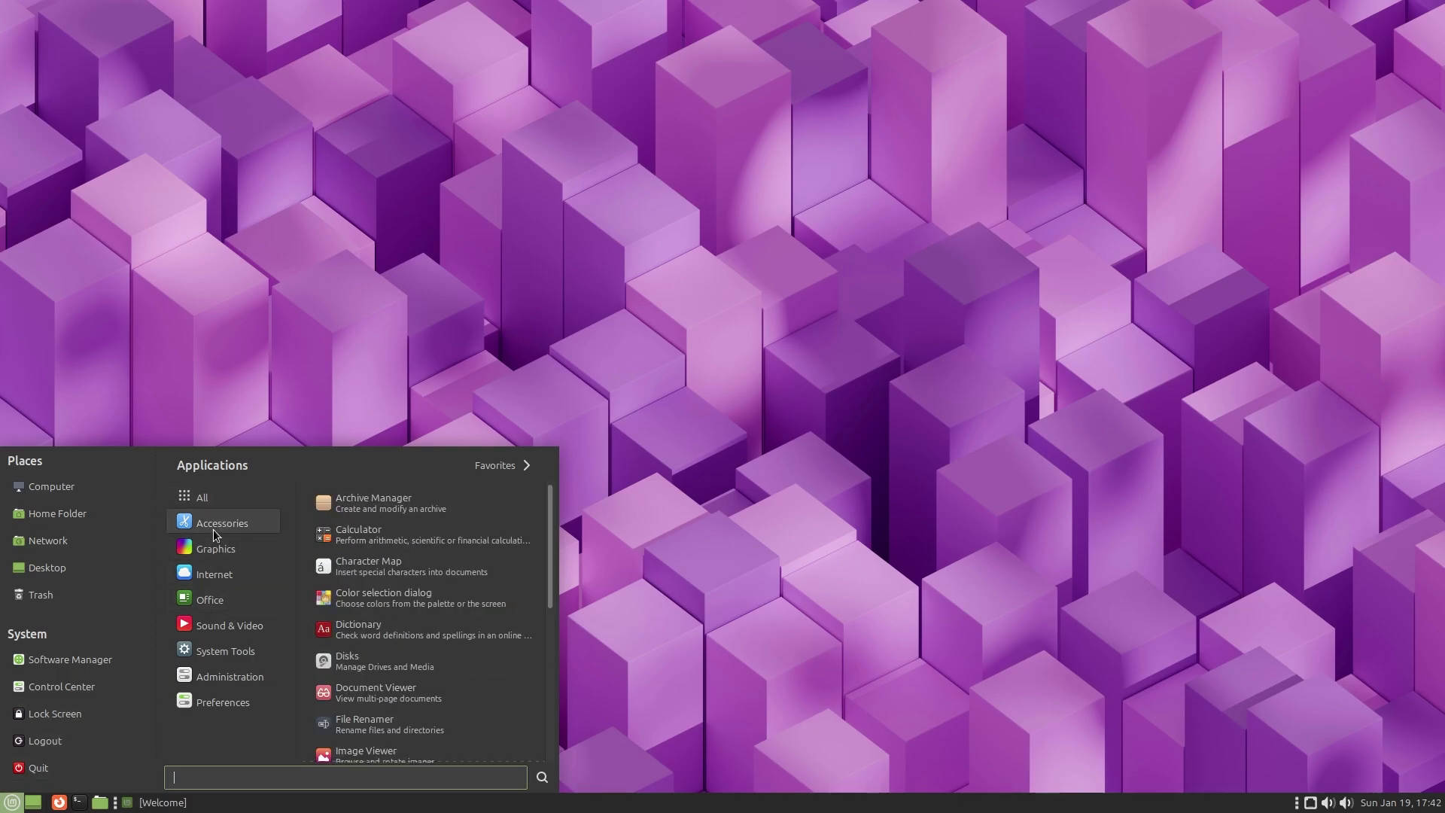
mouse_move(216, 600)
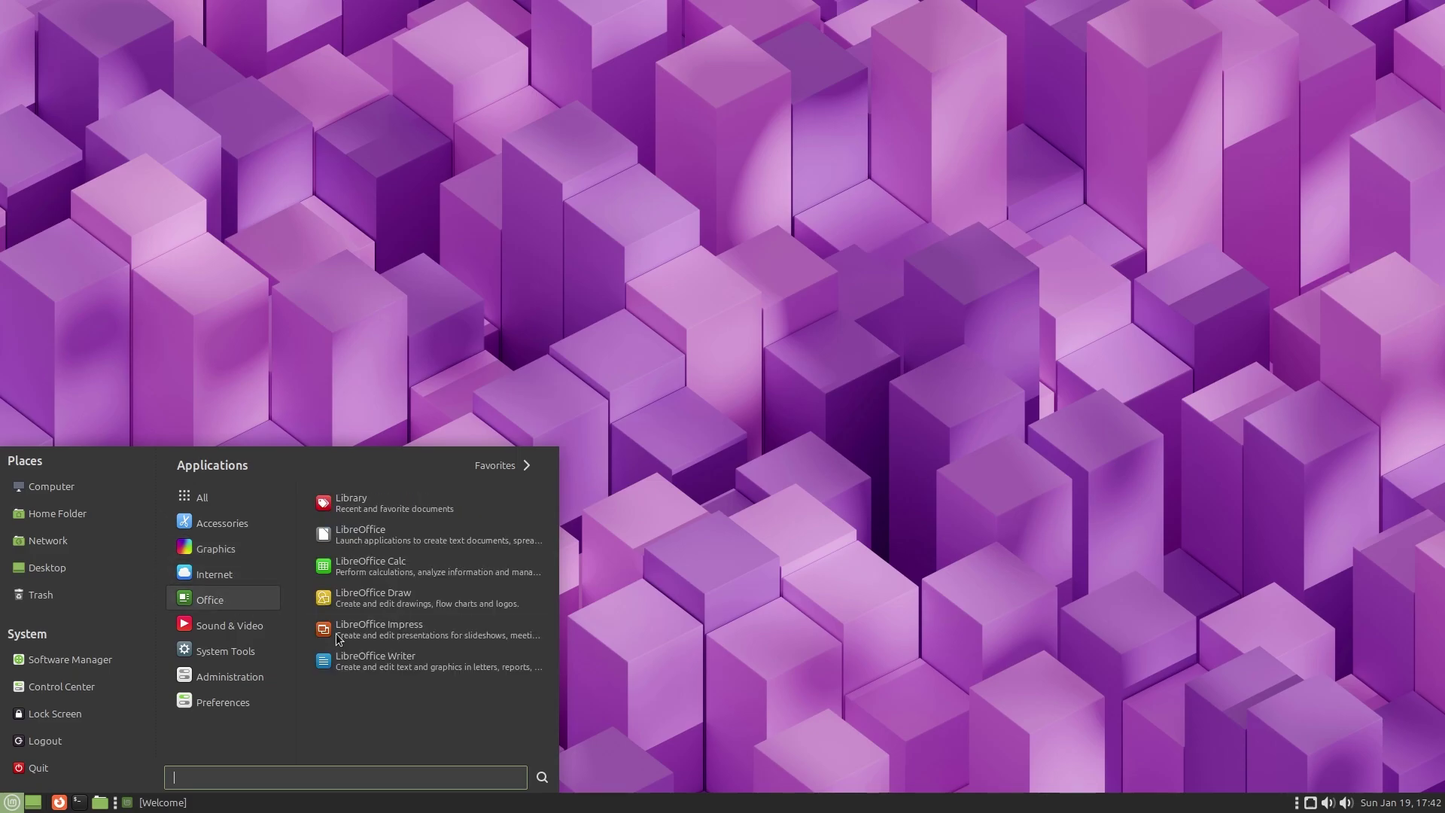
mouse_move(231, 625)
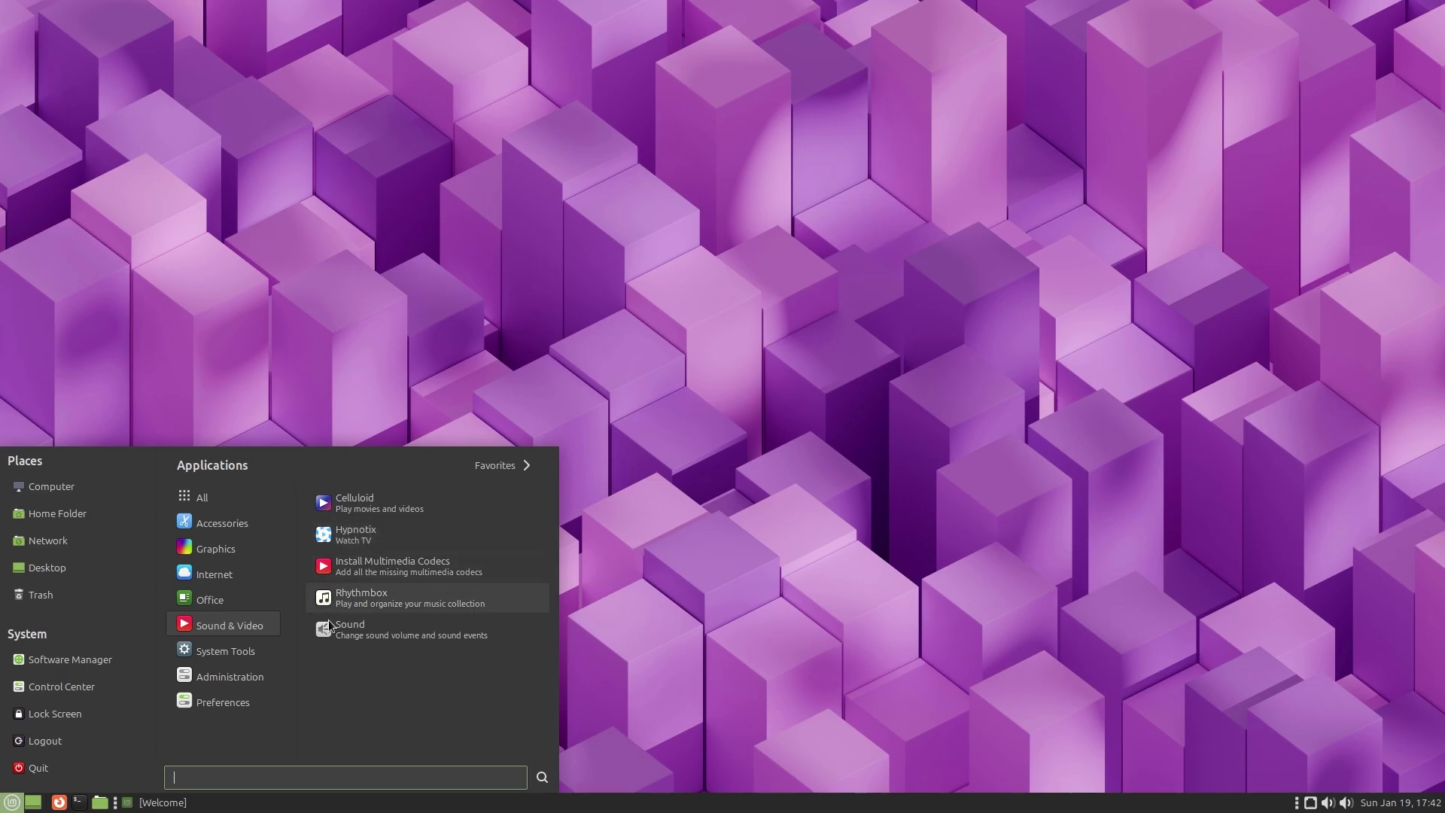
mouse_move(225, 651)
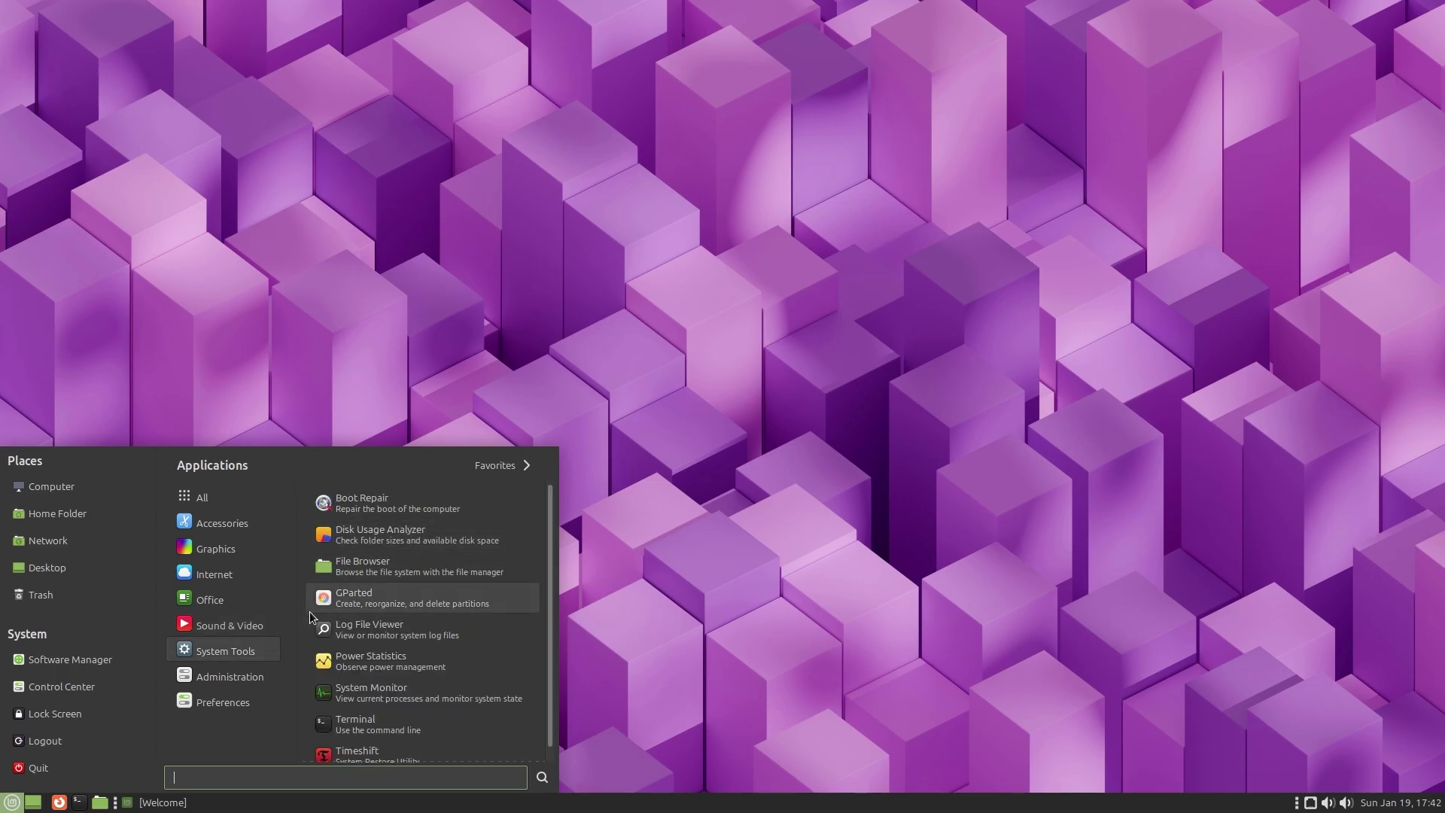
mouse_move(246, 682)
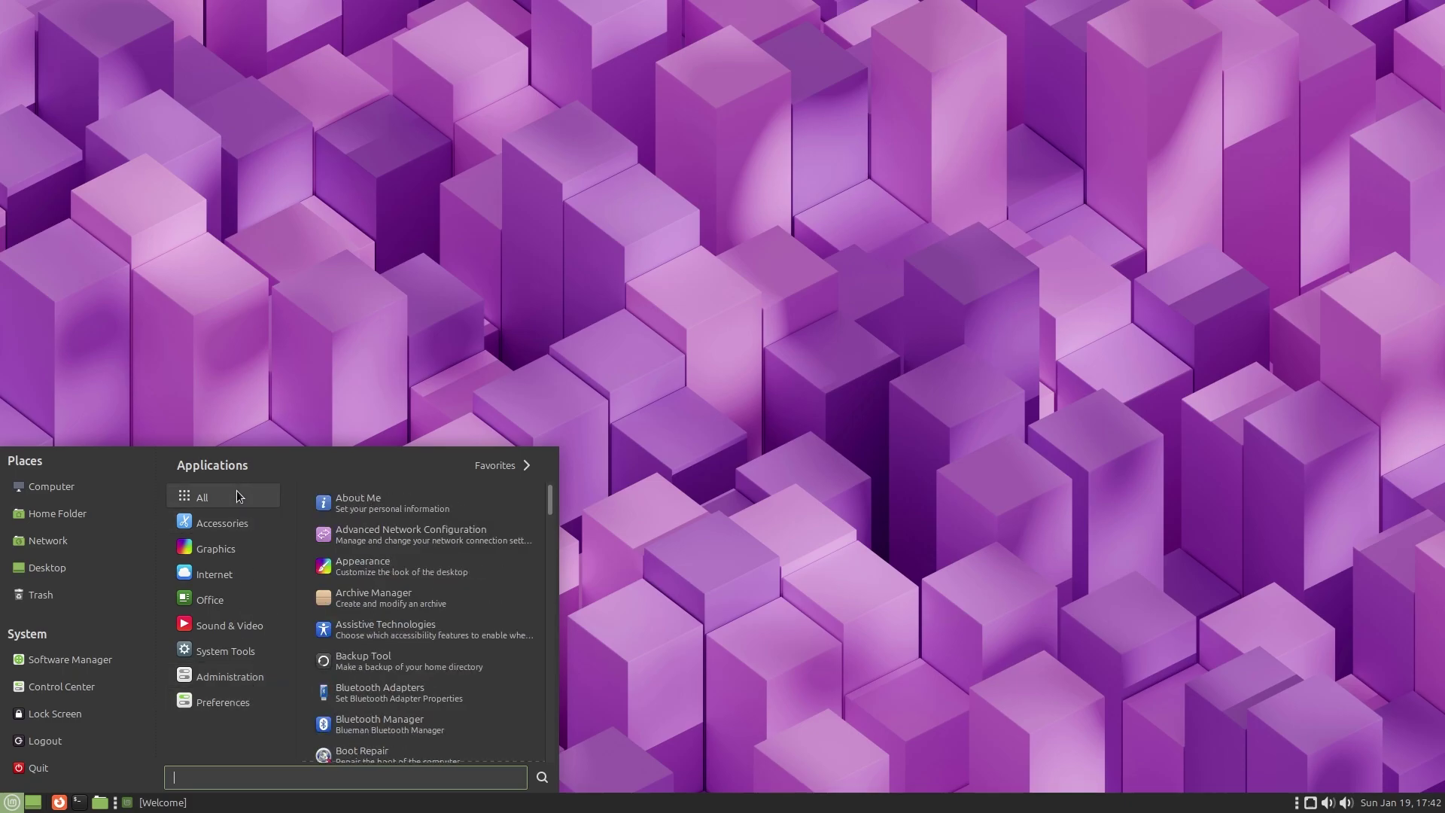
click(497, 466)
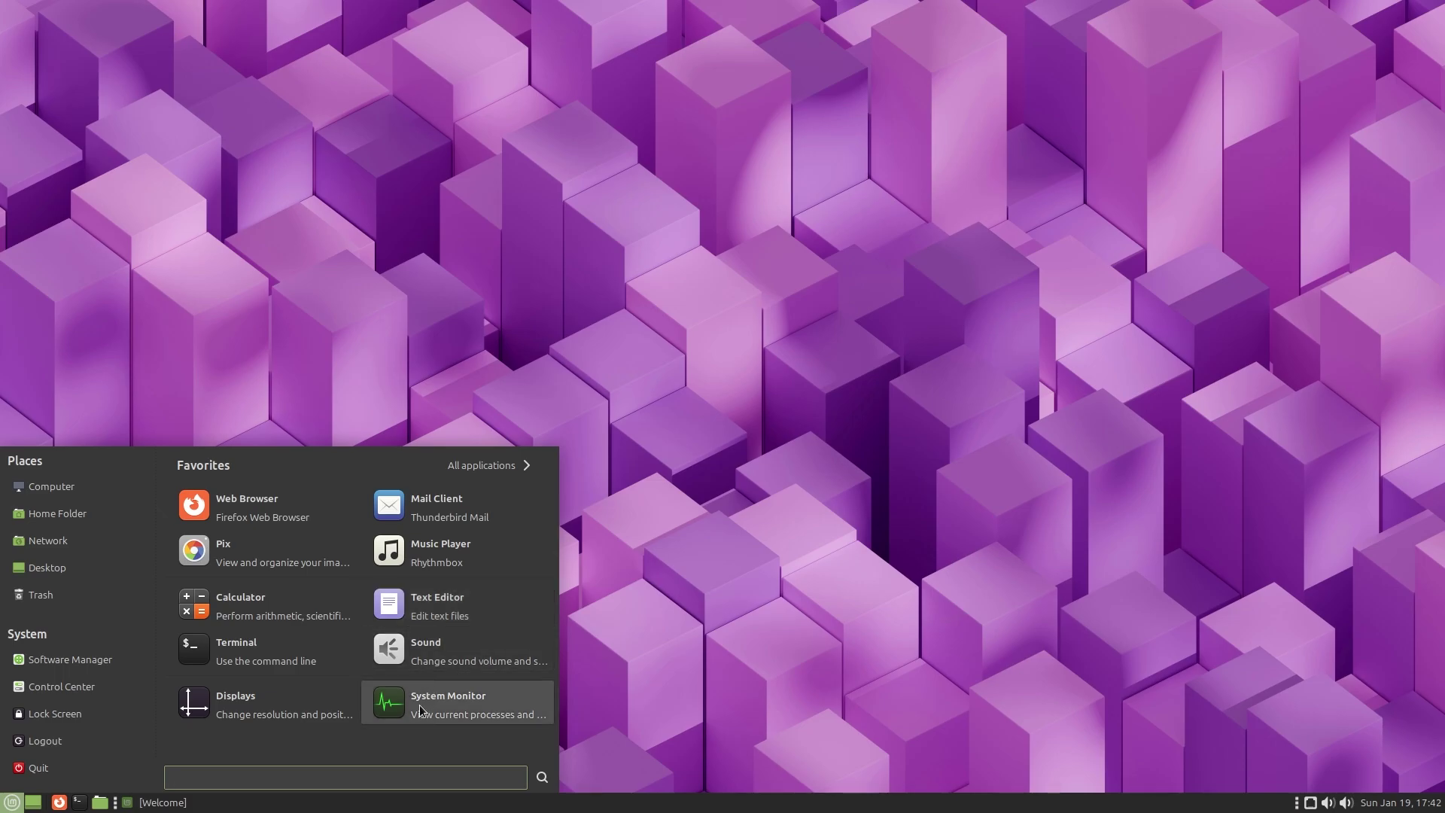
click(1310, 804)
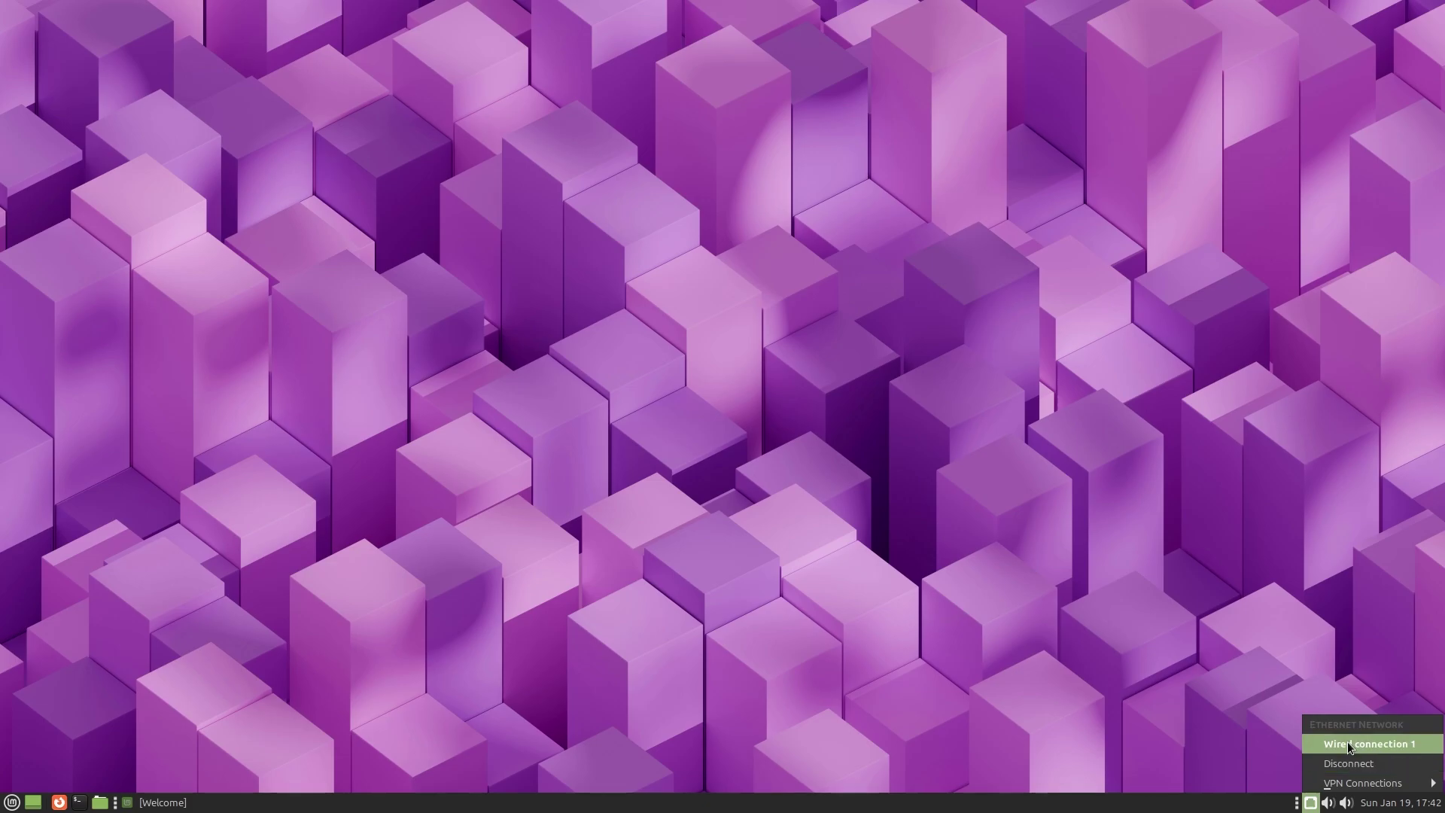
Close the network menu, check the volume slider, and expand the calendar's Locations section.
click(1328, 804)
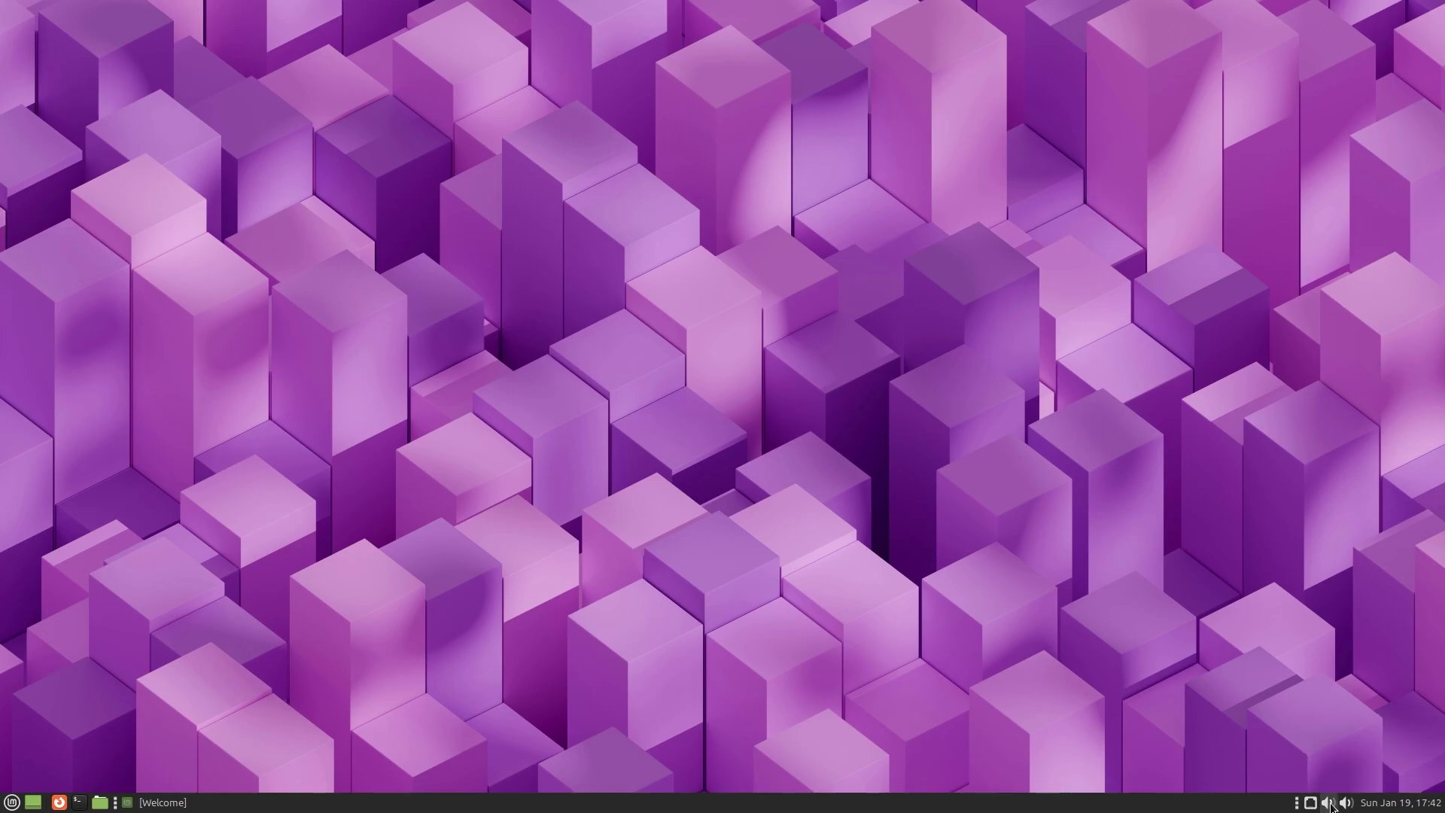
click(1346, 806)
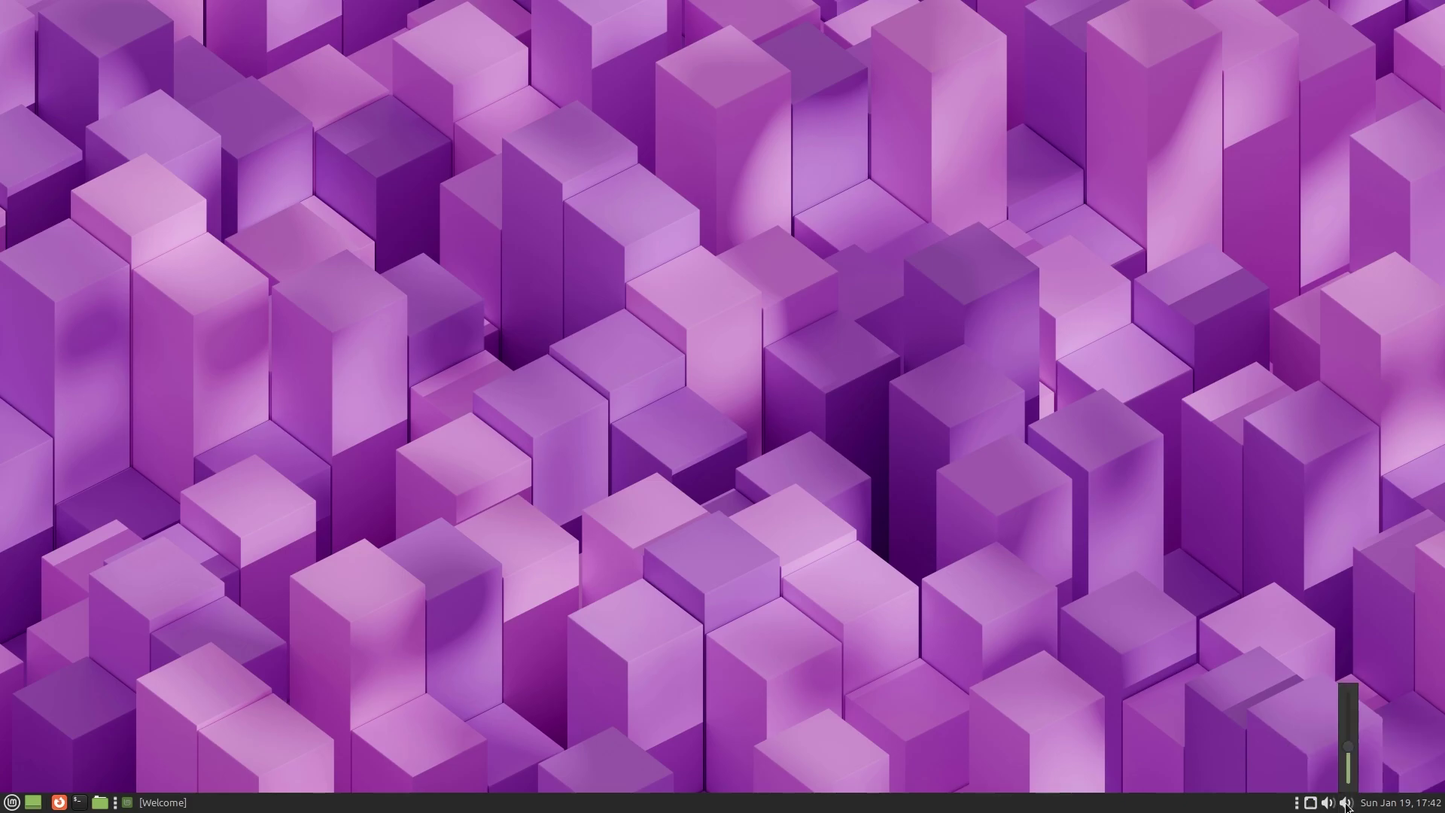
click(1345, 805)
click(1344, 805)
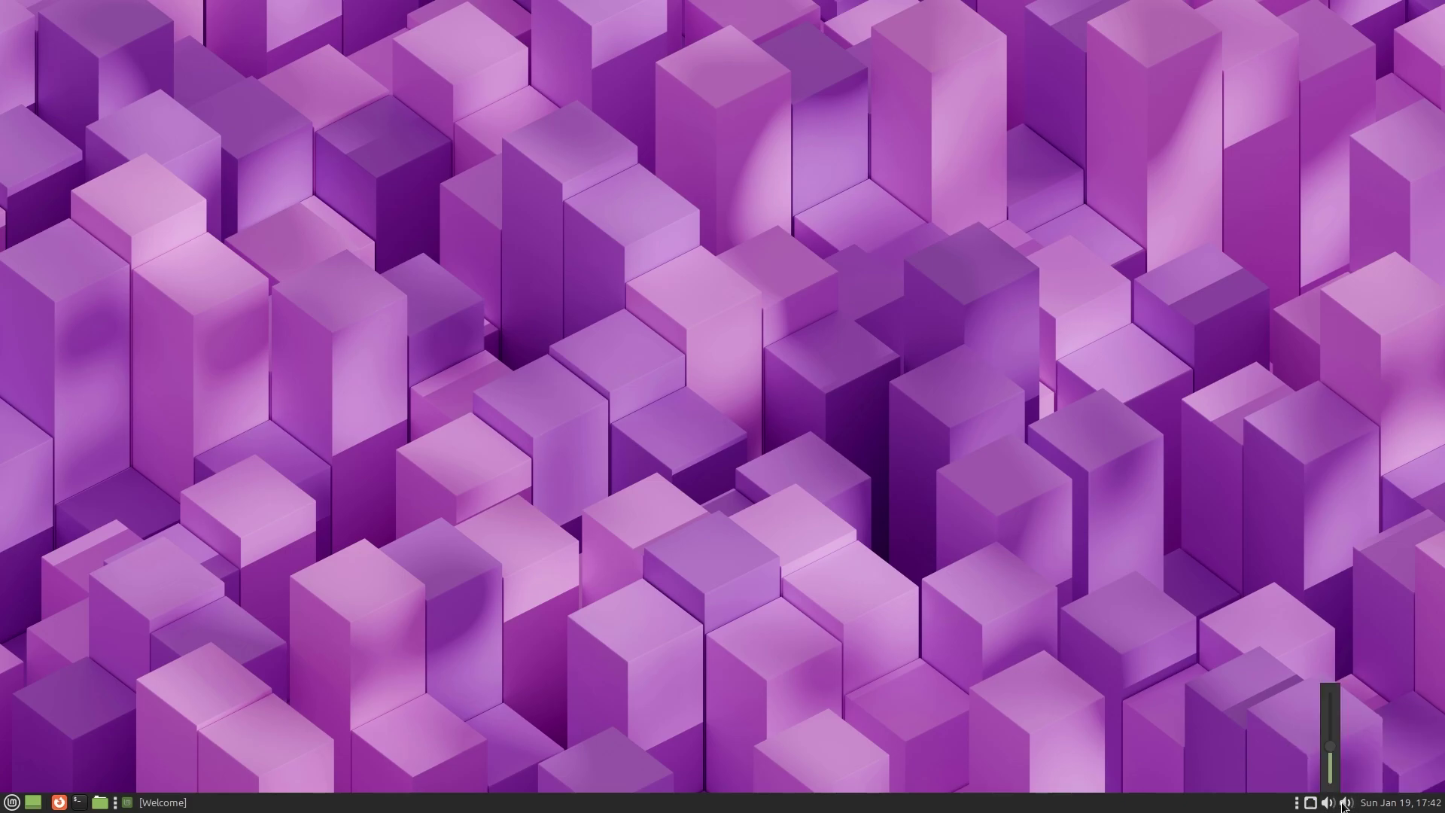
click(1388, 804)
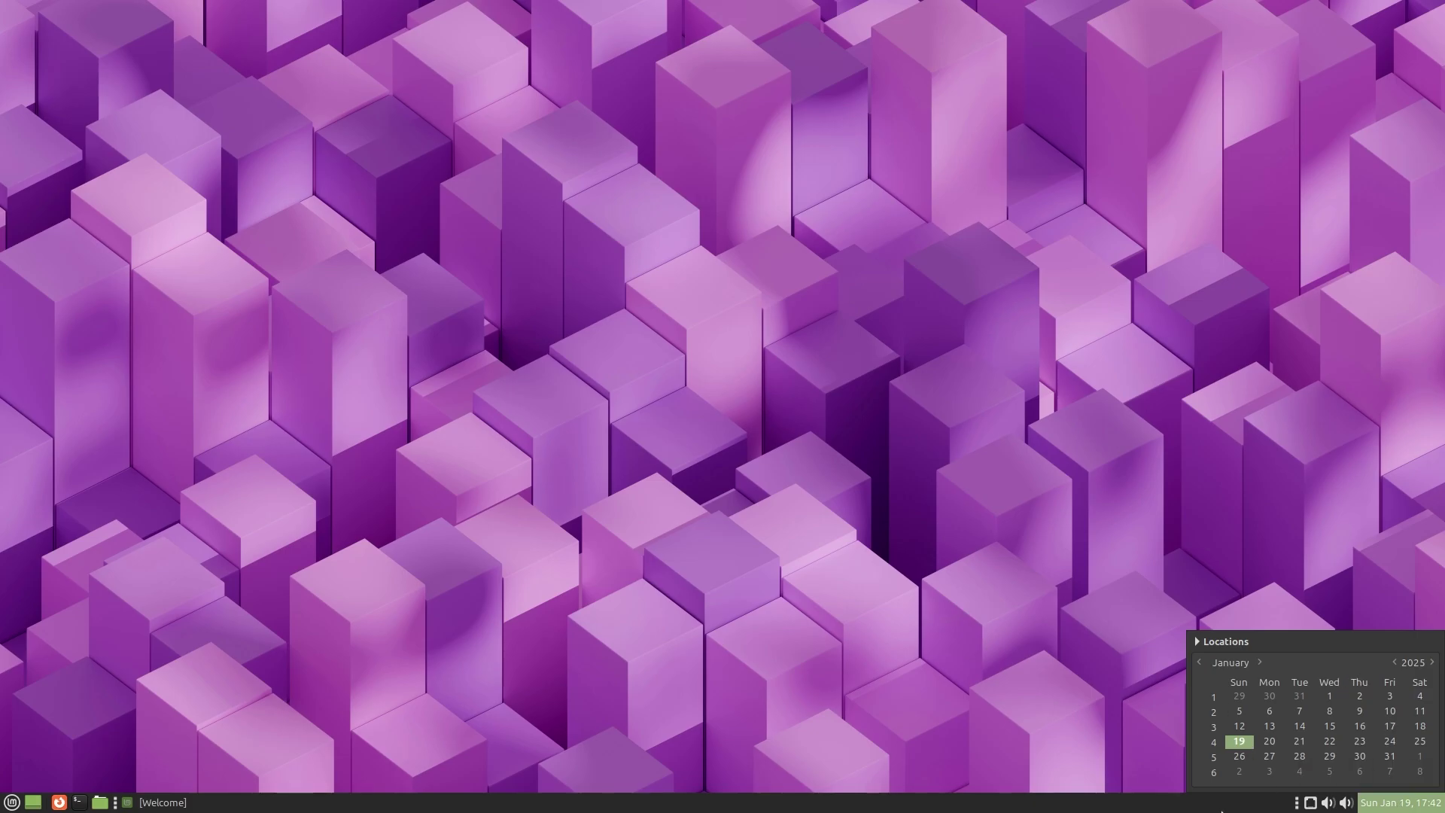
click(1198, 642)
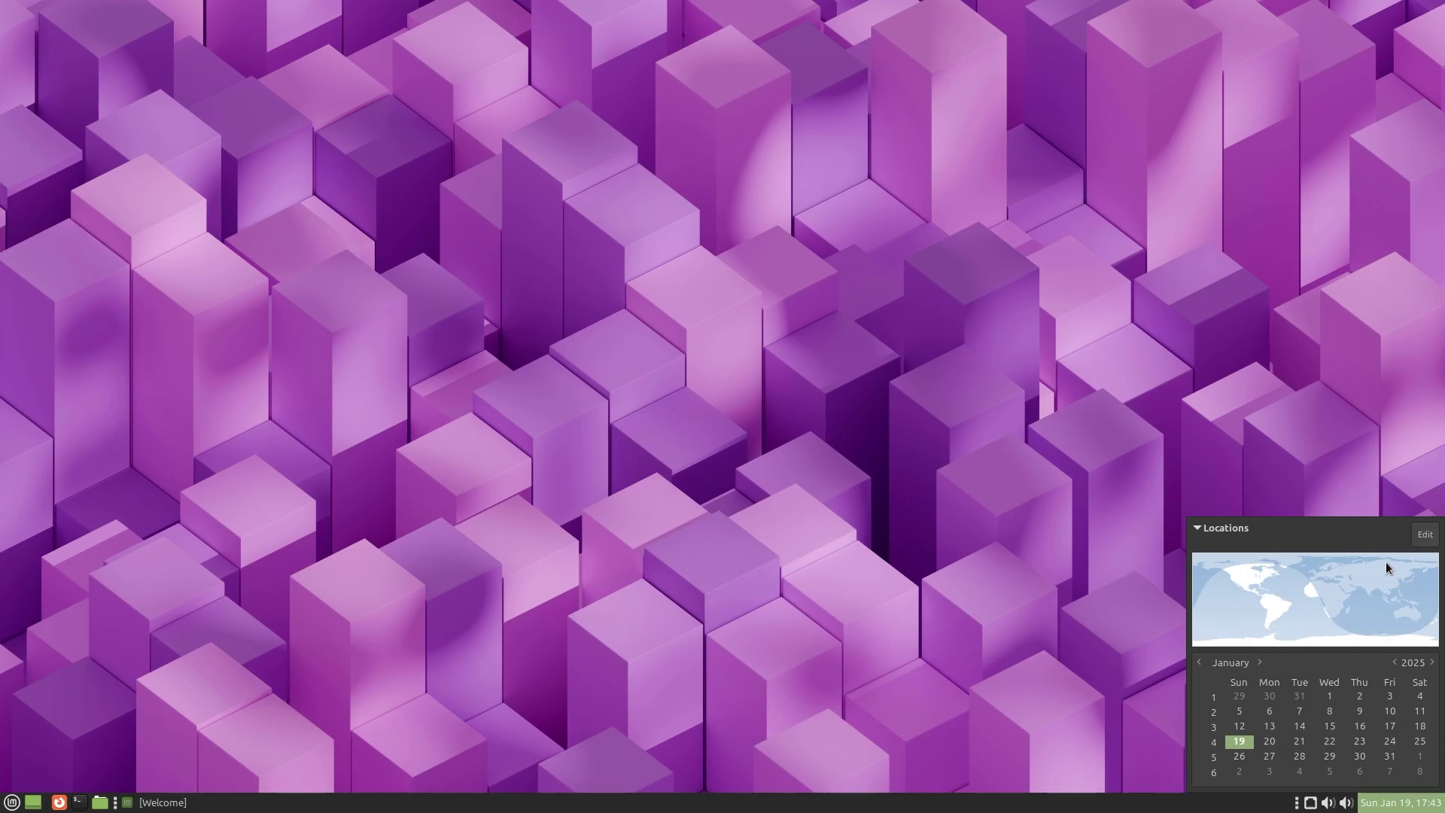
Switch the panel clock to 12-hour format in Clock Preferences and return to the Welcome window.
click(1424, 535)
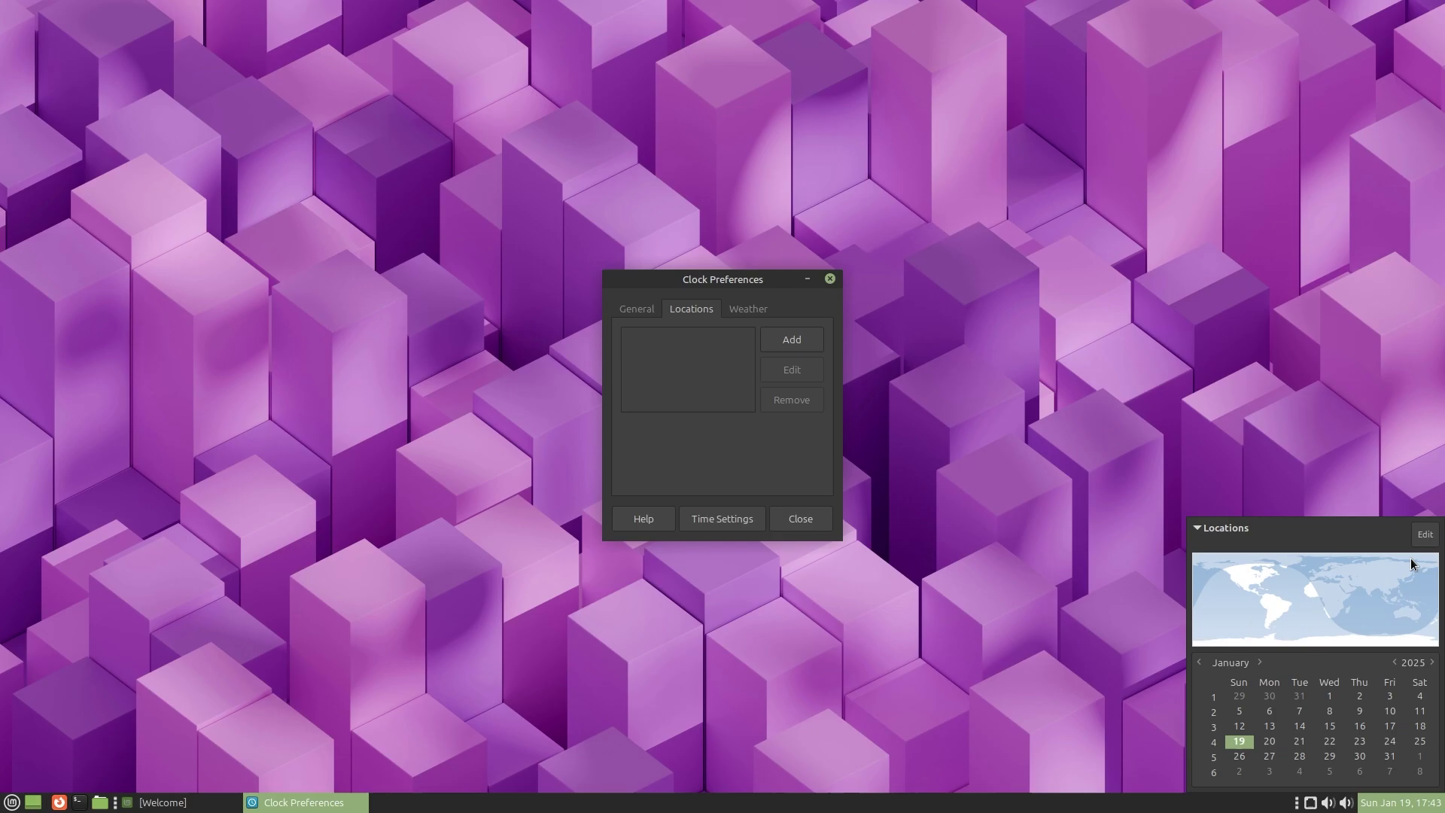
click(639, 310)
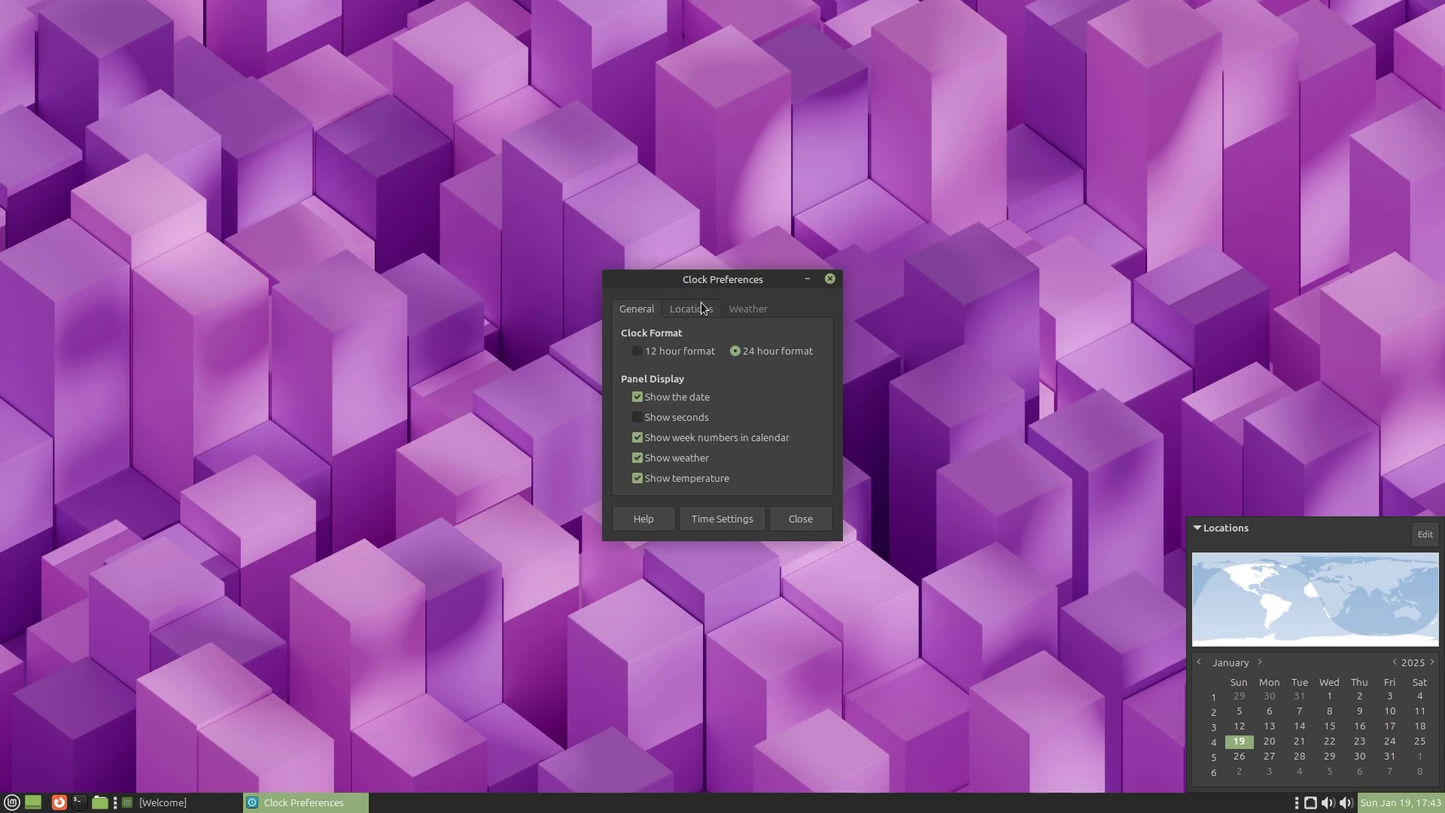
click(639, 352)
click(687, 307)
click(752, 315)
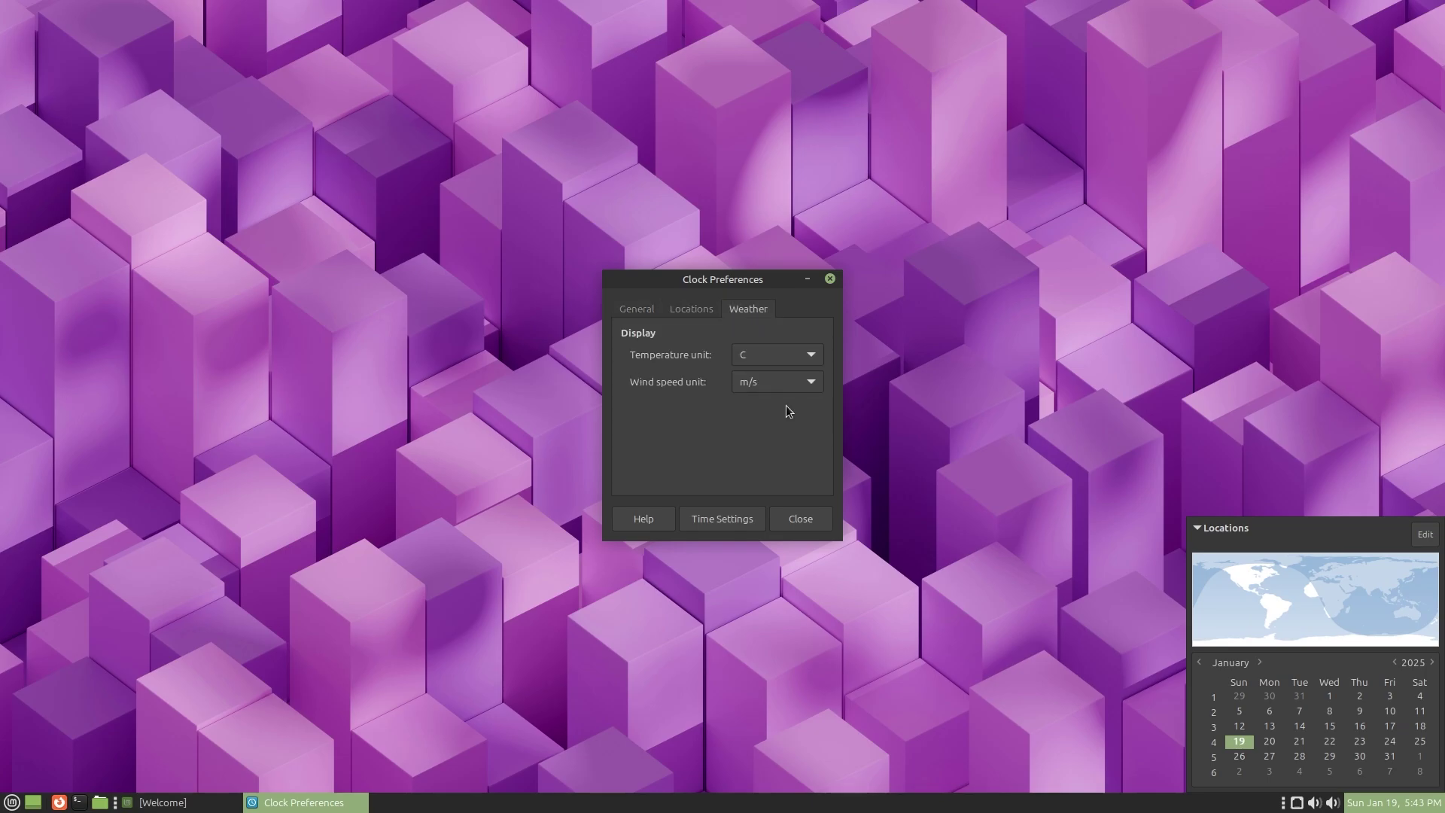
click(802, 523)
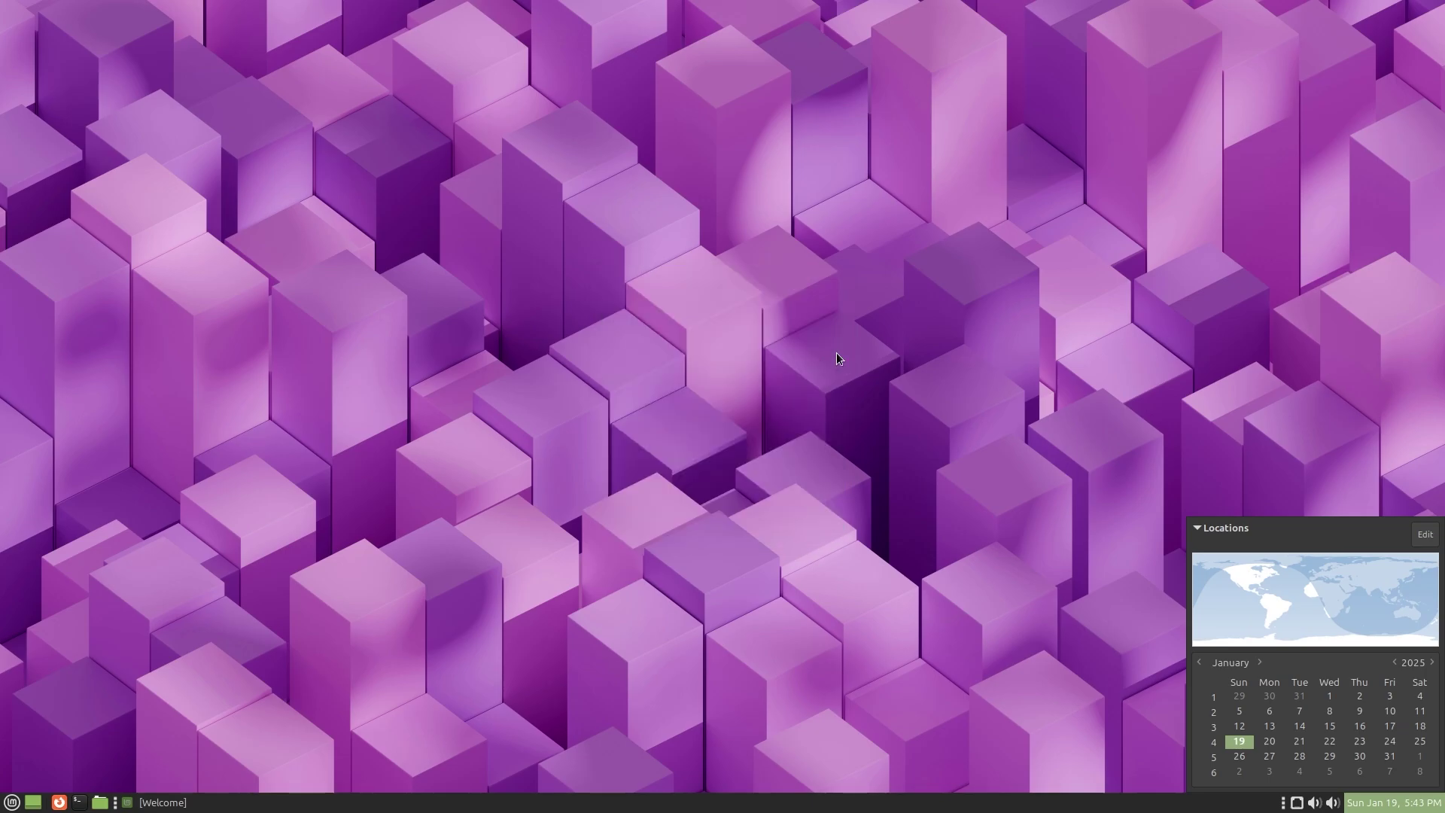
click(162, 803)
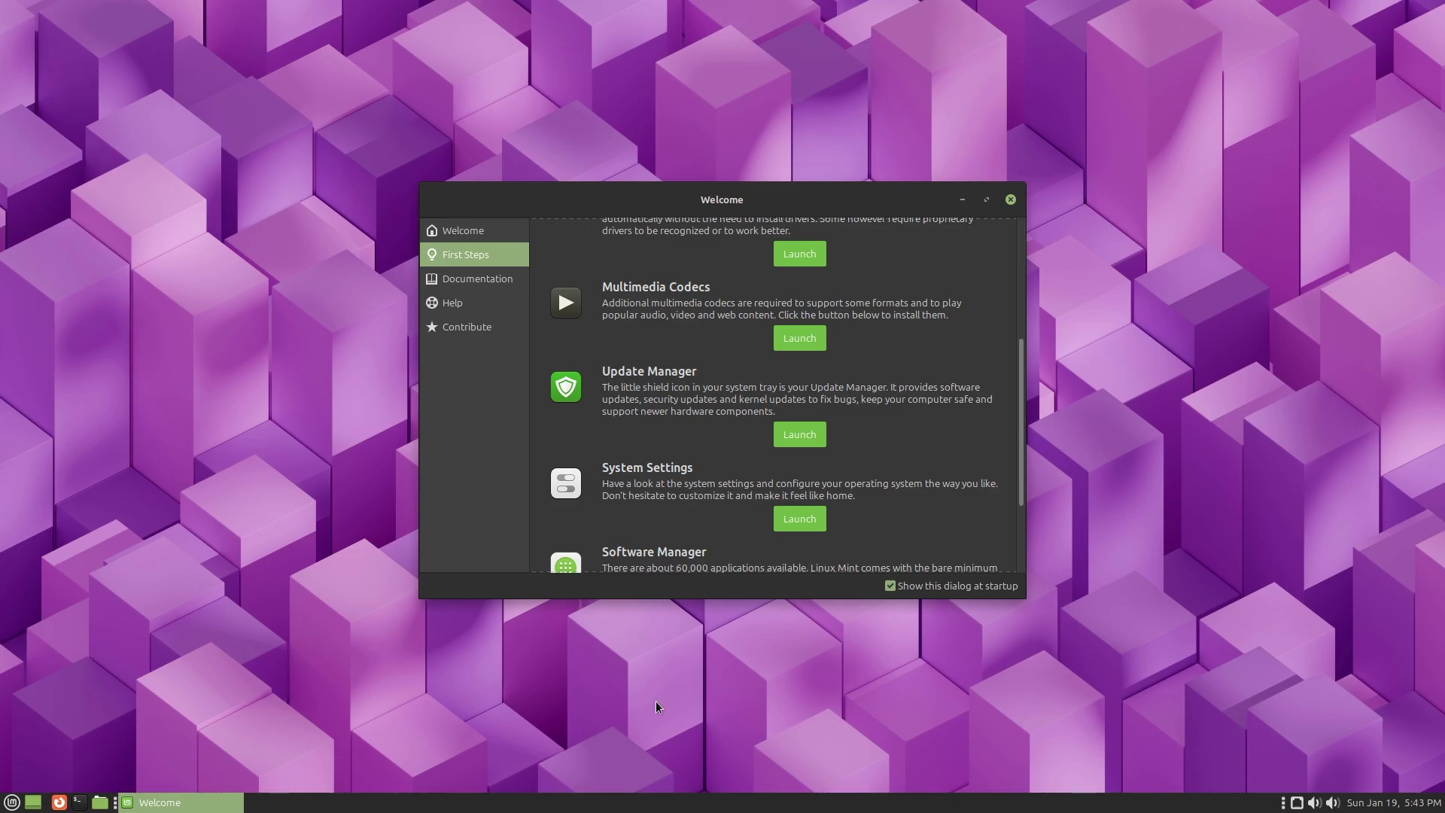
Launch Update Manager from the Welcome window and accept its intro to check for updates.
click(818, 435)
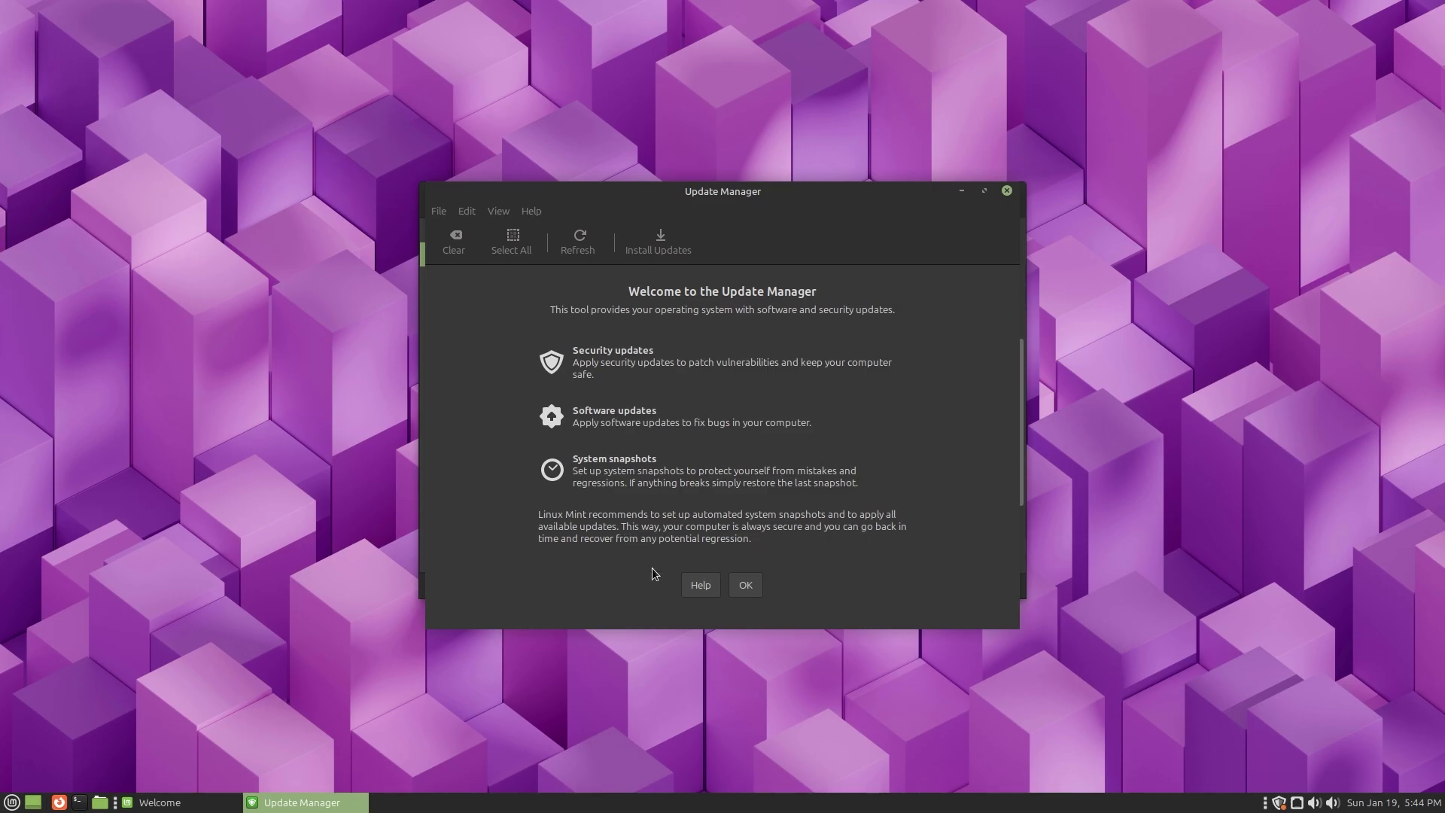
click(744, 584)
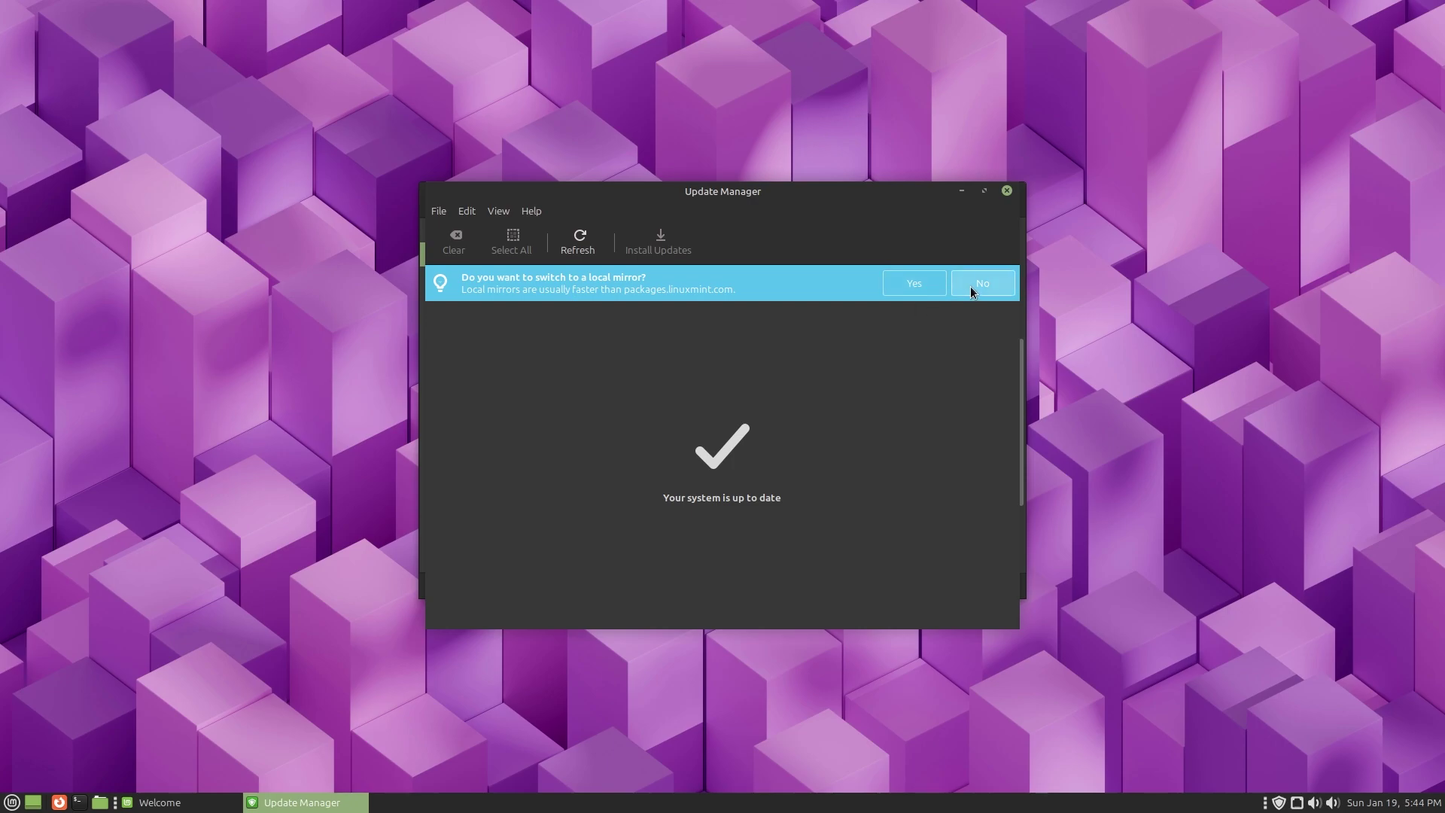
Decline the local mirror switch and open View > Linux Kernels in Update Manager.
click(998, 291)
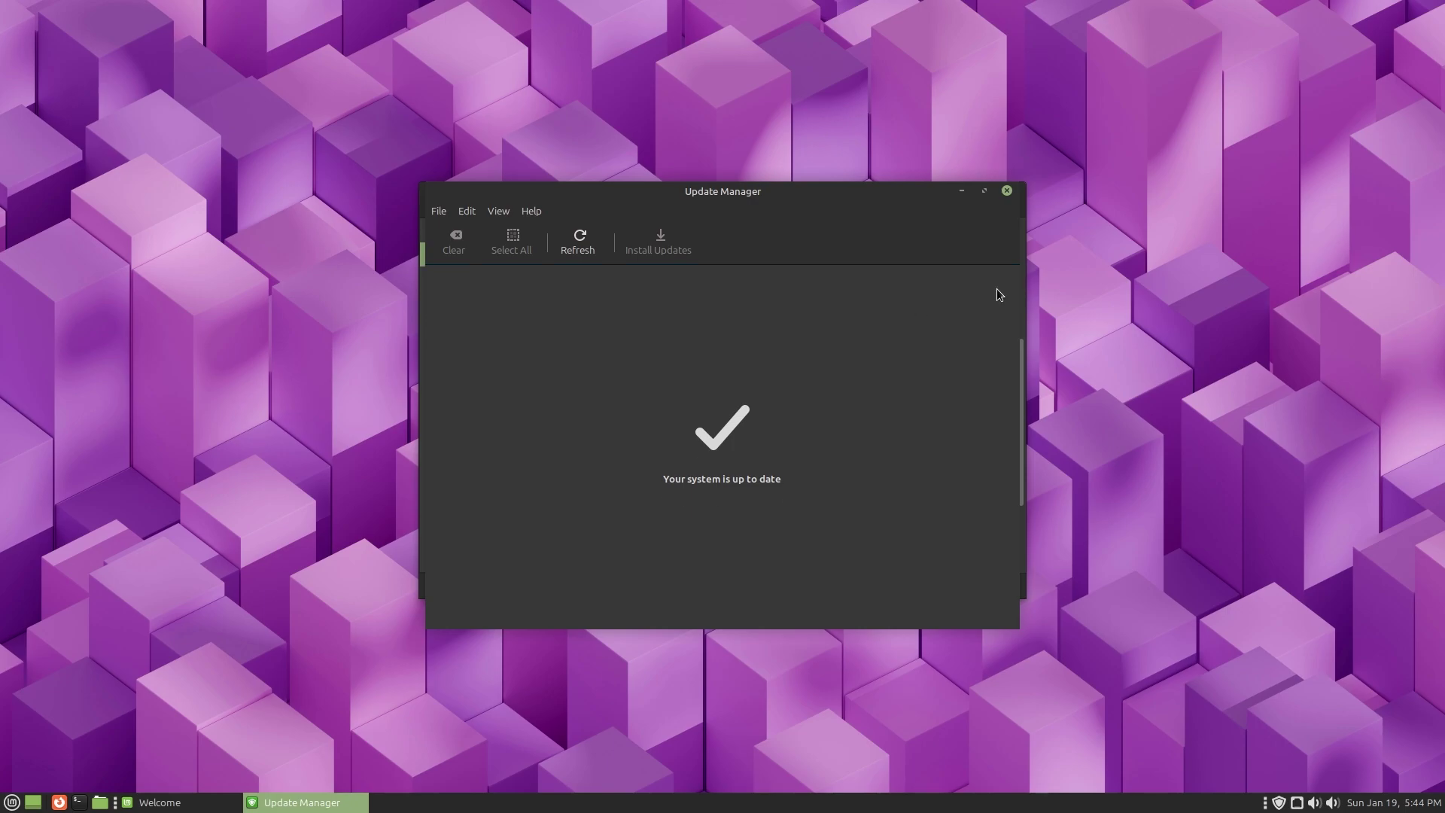
click(539, 213)
mouse_move(499, 209)
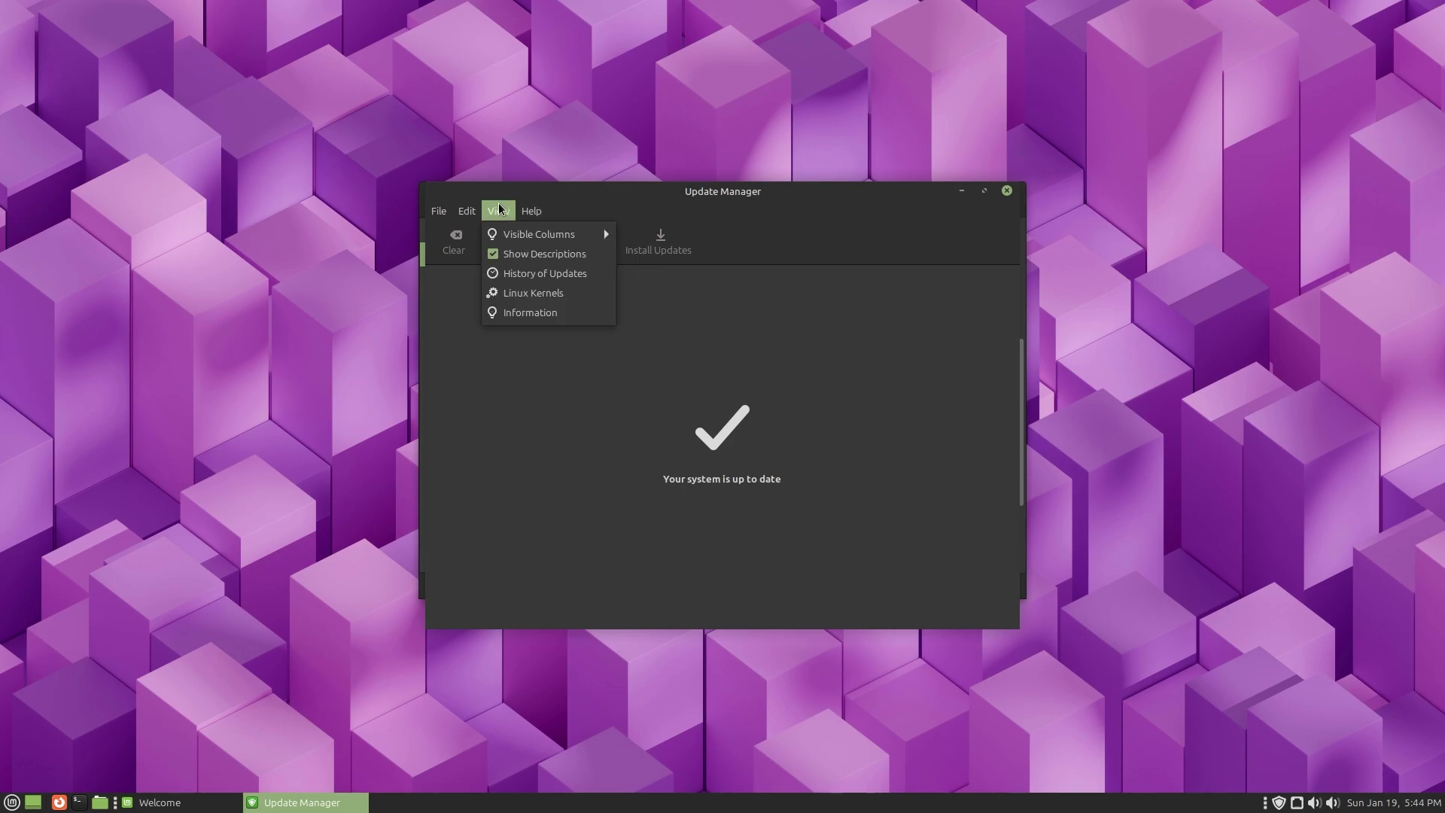
click(513, 292)
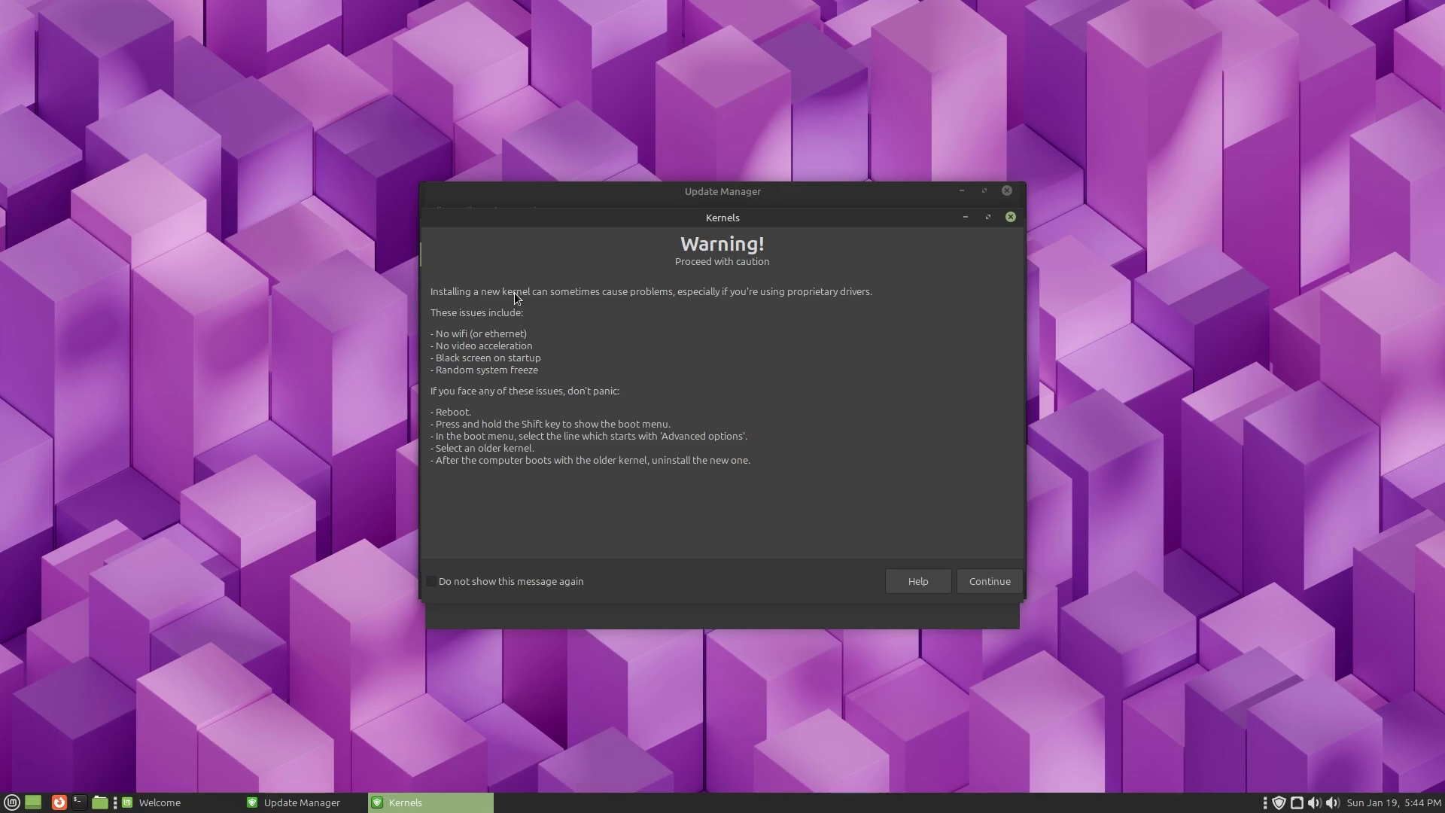
Check the running kernel by running uname -a in a Terminal.
key(super)
text(t)
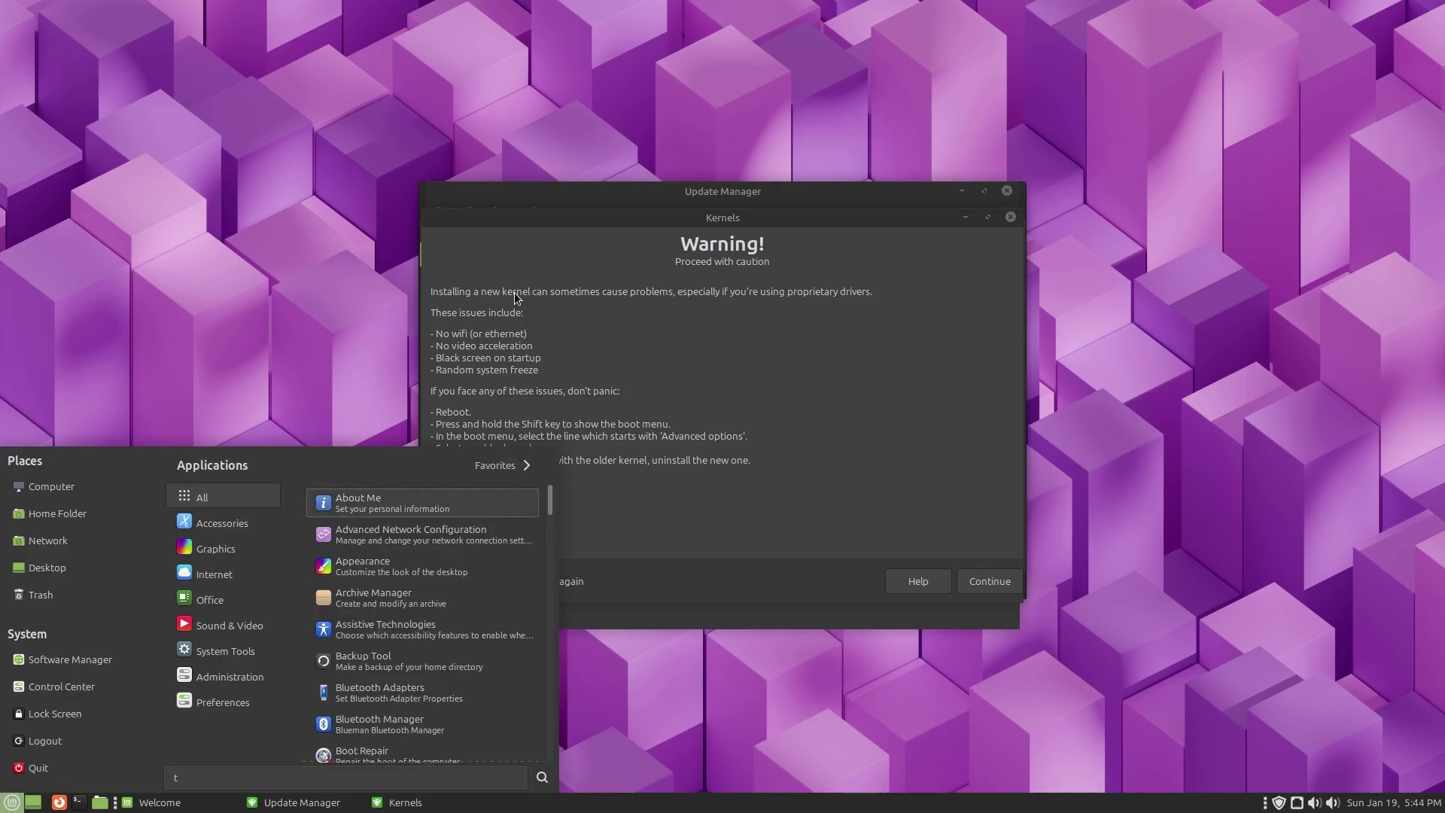
text(ermin)
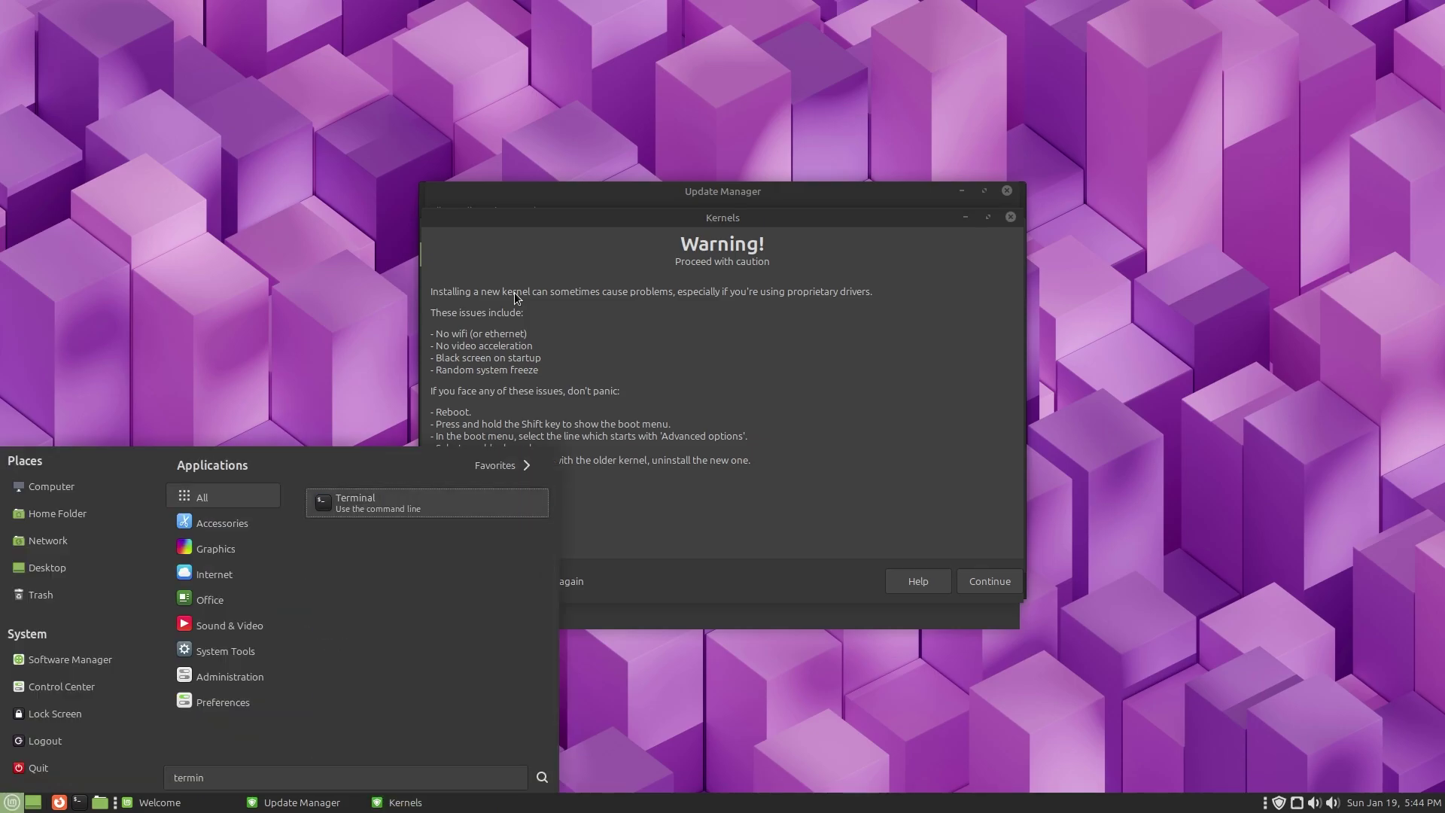
key(Return)
text(unam)
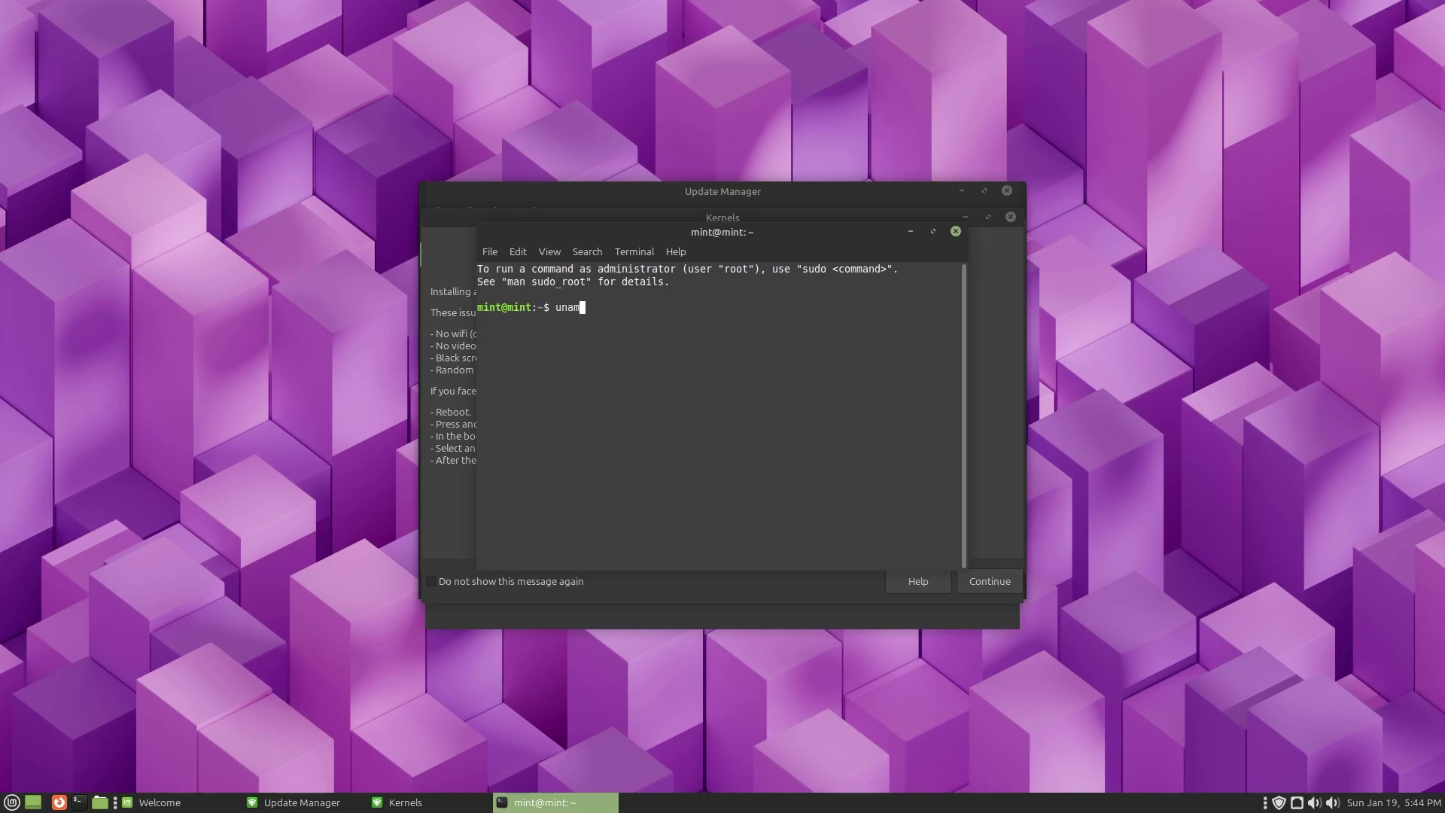
text(e -a)
key(Return)
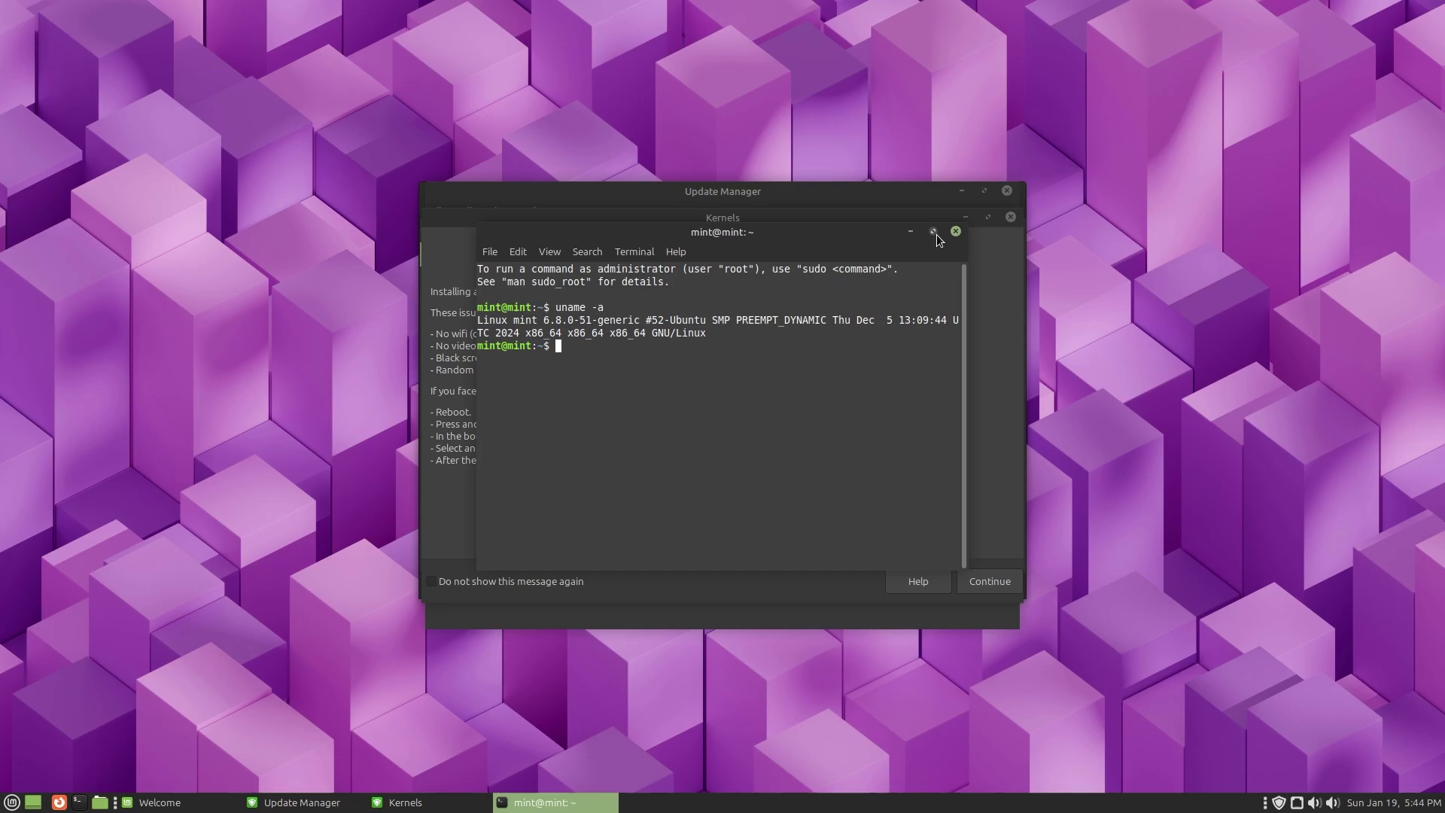
Close the Terminal and dismiss the kernel warning with Do not show again ticked.
click(955, 232)
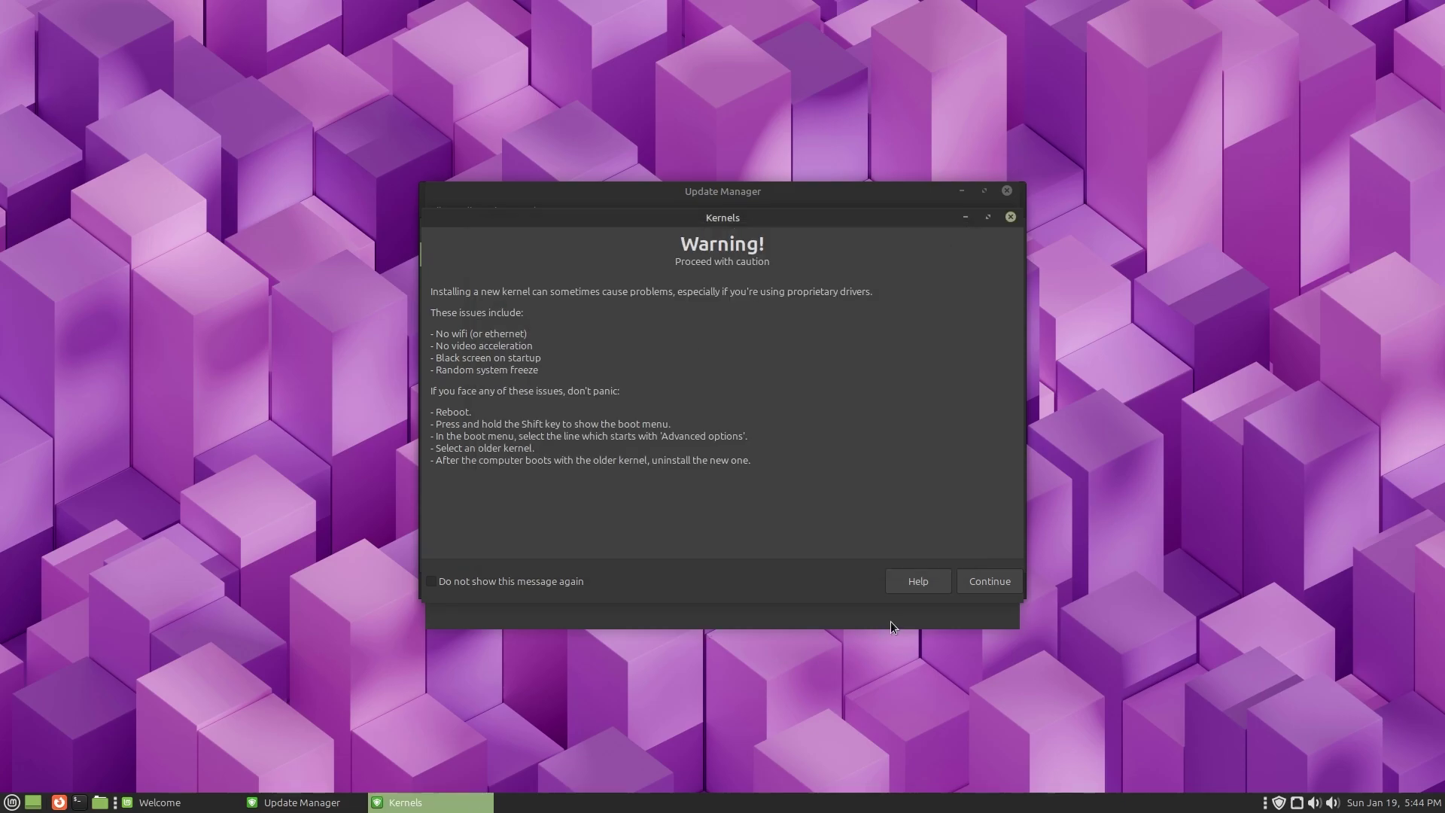
click(431, 581)
click(991, 580)
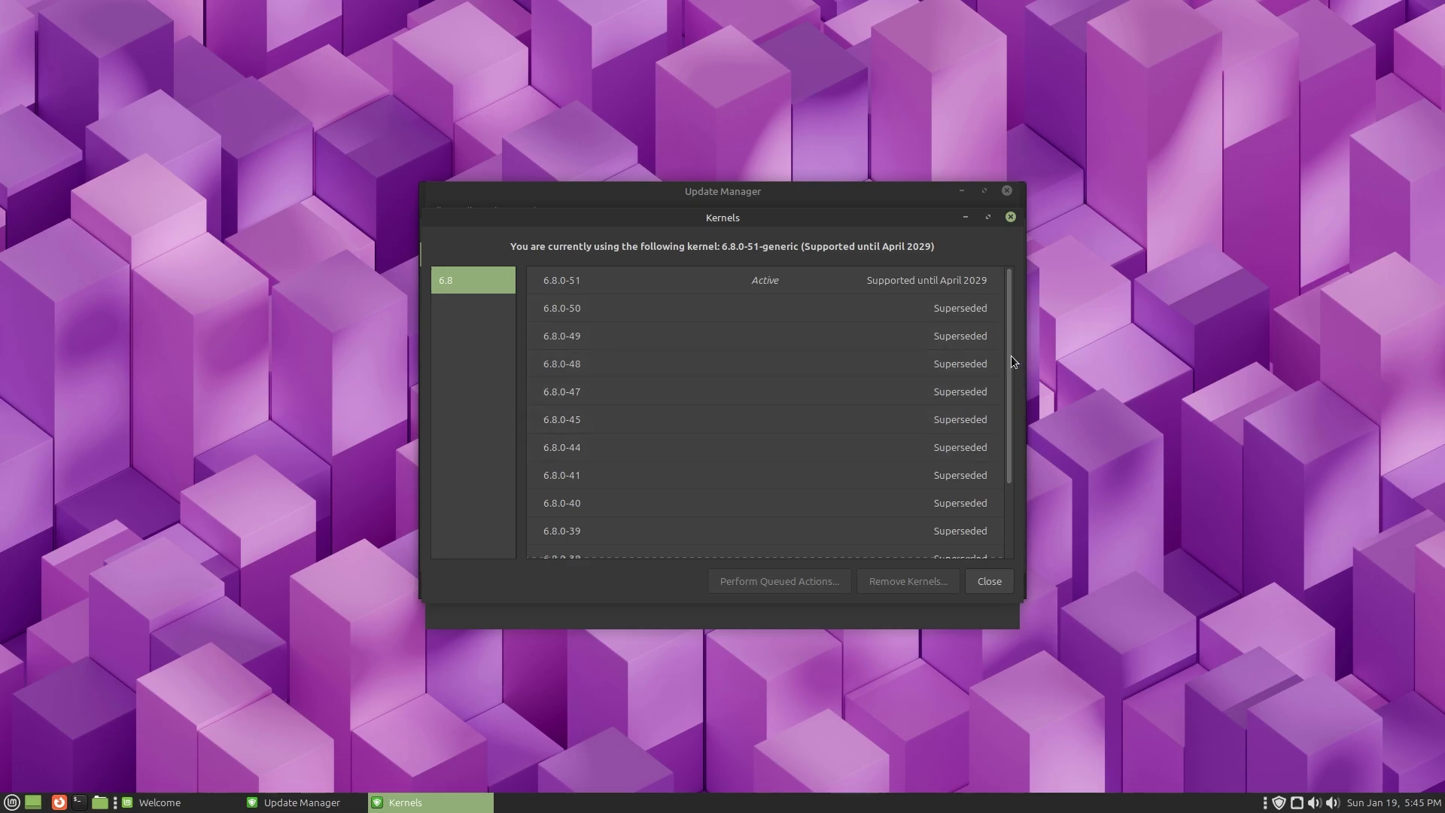
Close the Kernels window, returning to Update Manager's up-to-date main view.
click(1011, 217)
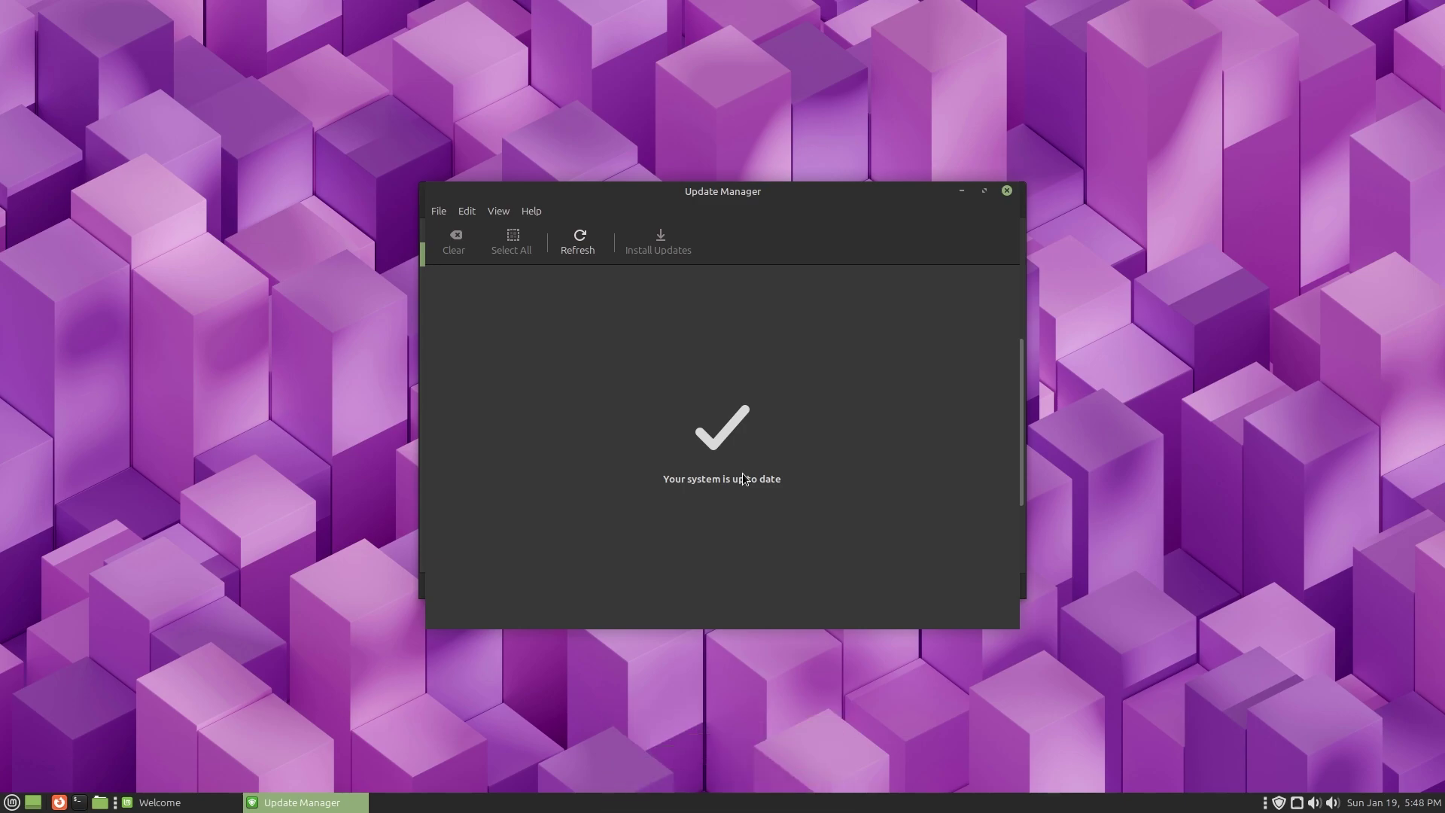
Minimize Update Manager and launch Control Center from the Welcome window's System Settings.
click(963, 191)
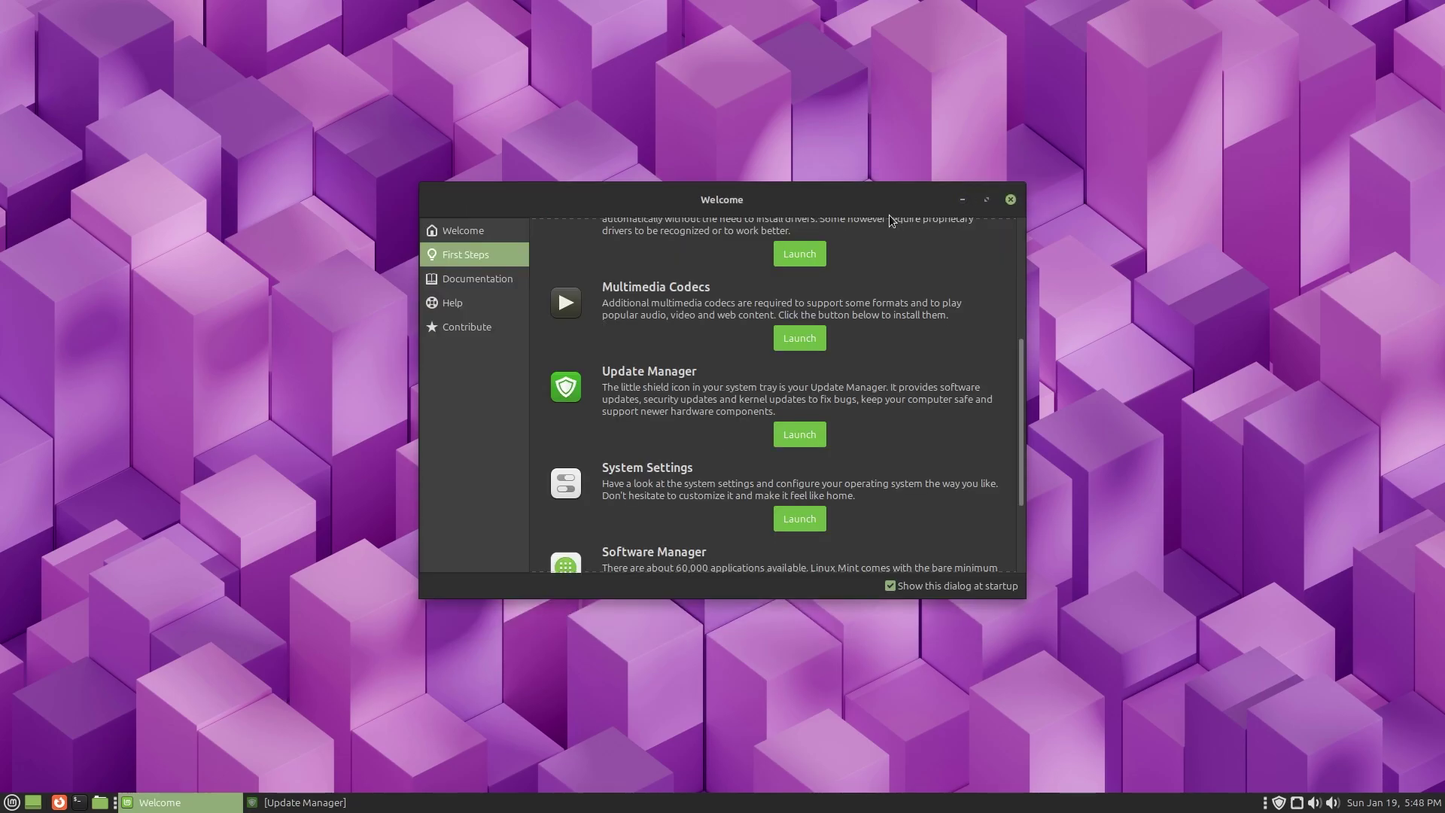
scroll(1020, 425, down, 2)
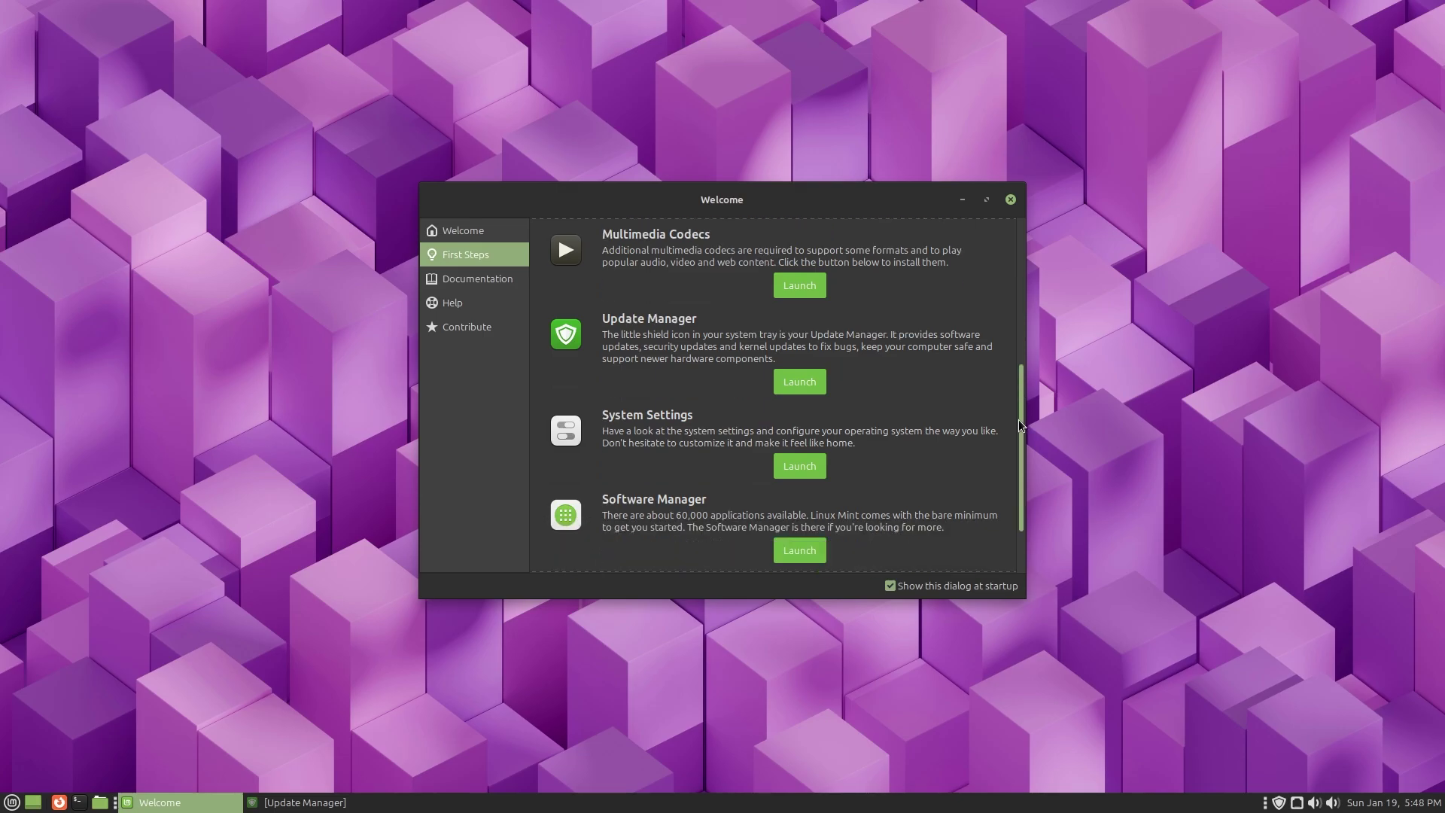
mouse_move(1019, 420)
mouse_down()
mouse_move(1019, 448)
mouse_move(1019, 421)
mouse_up()
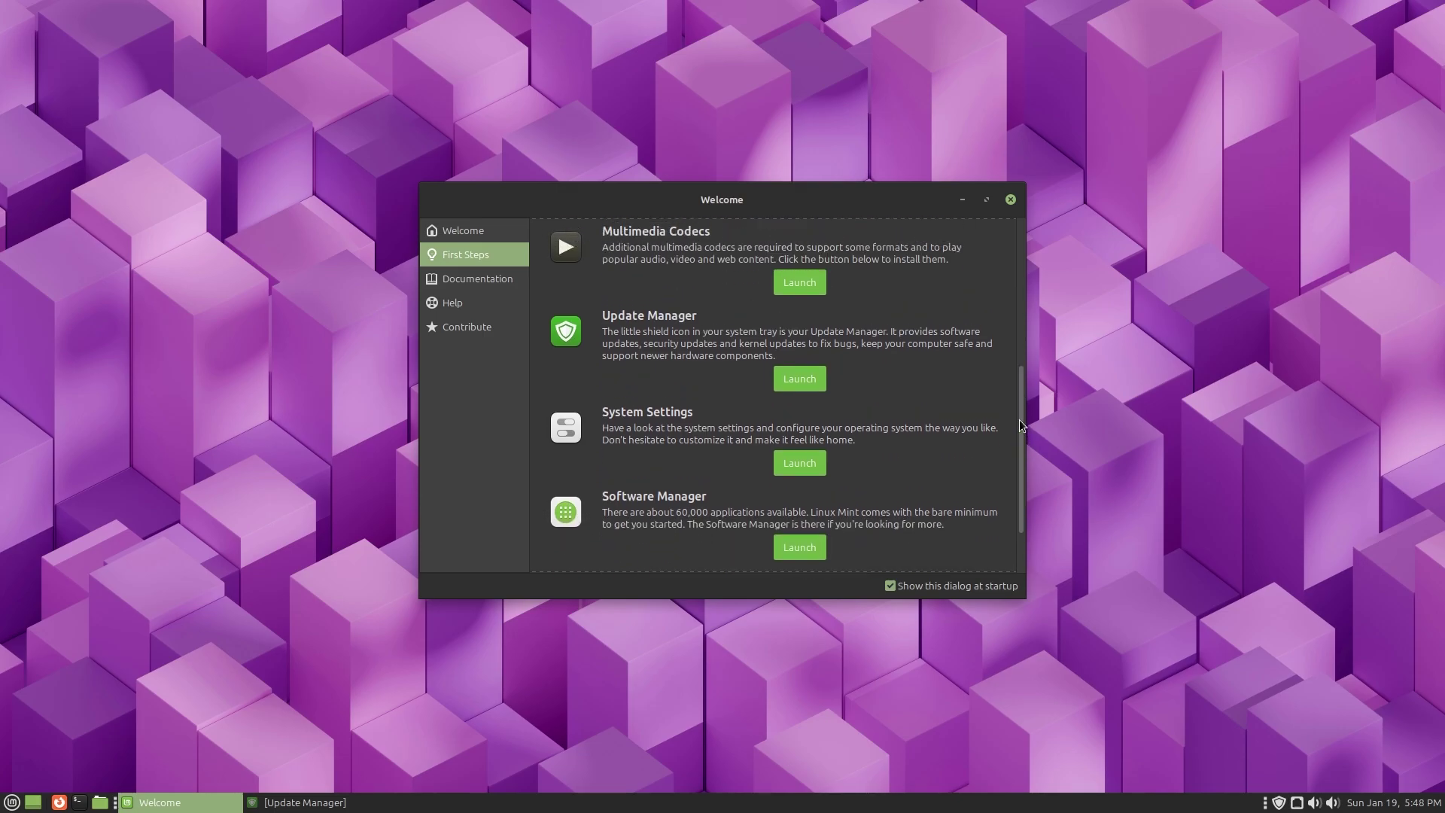
click(800, 463)
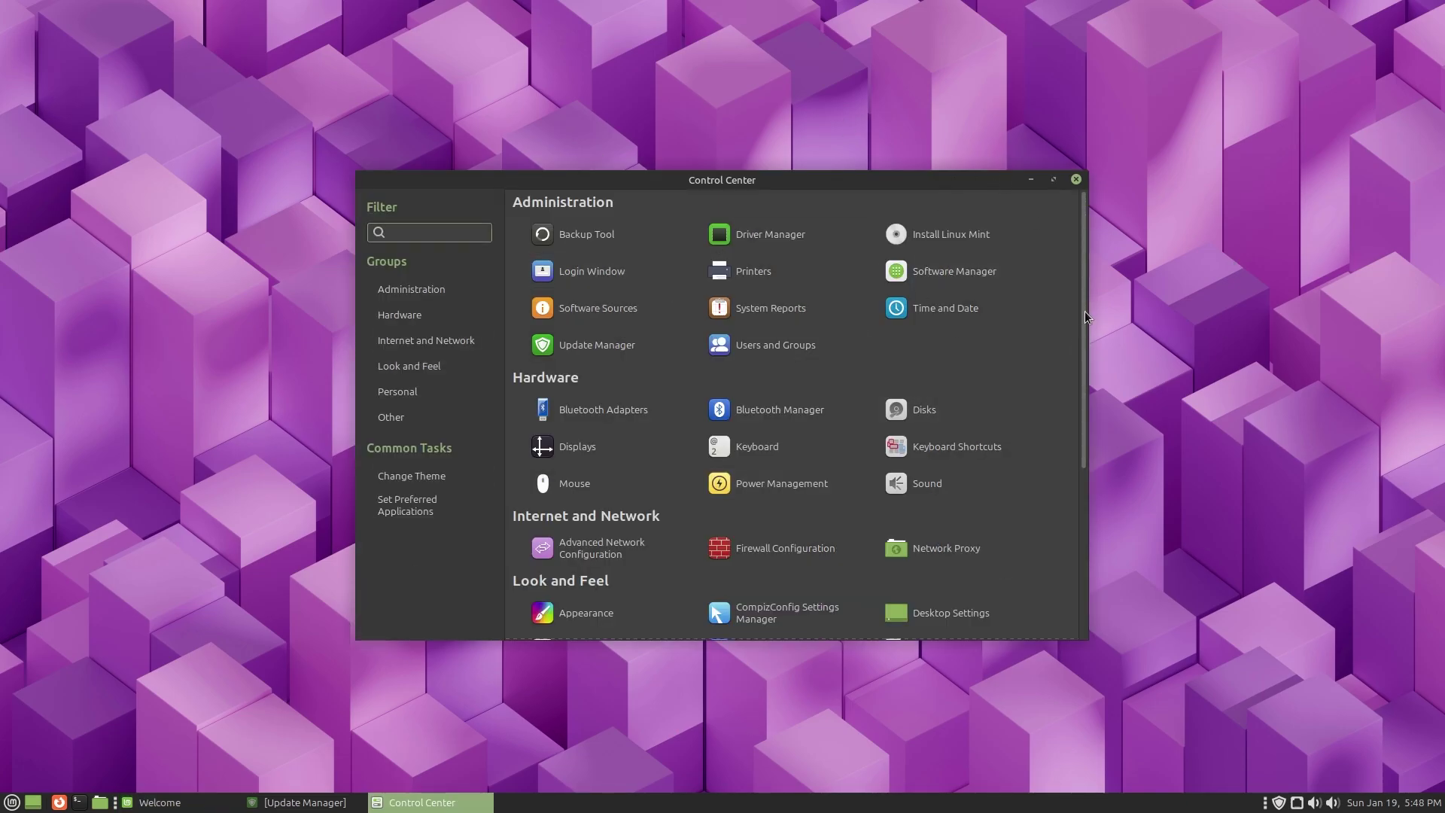
Browse the Control Center categories and open the Login Window settings.
drag(1085, 310, 1073, 525)
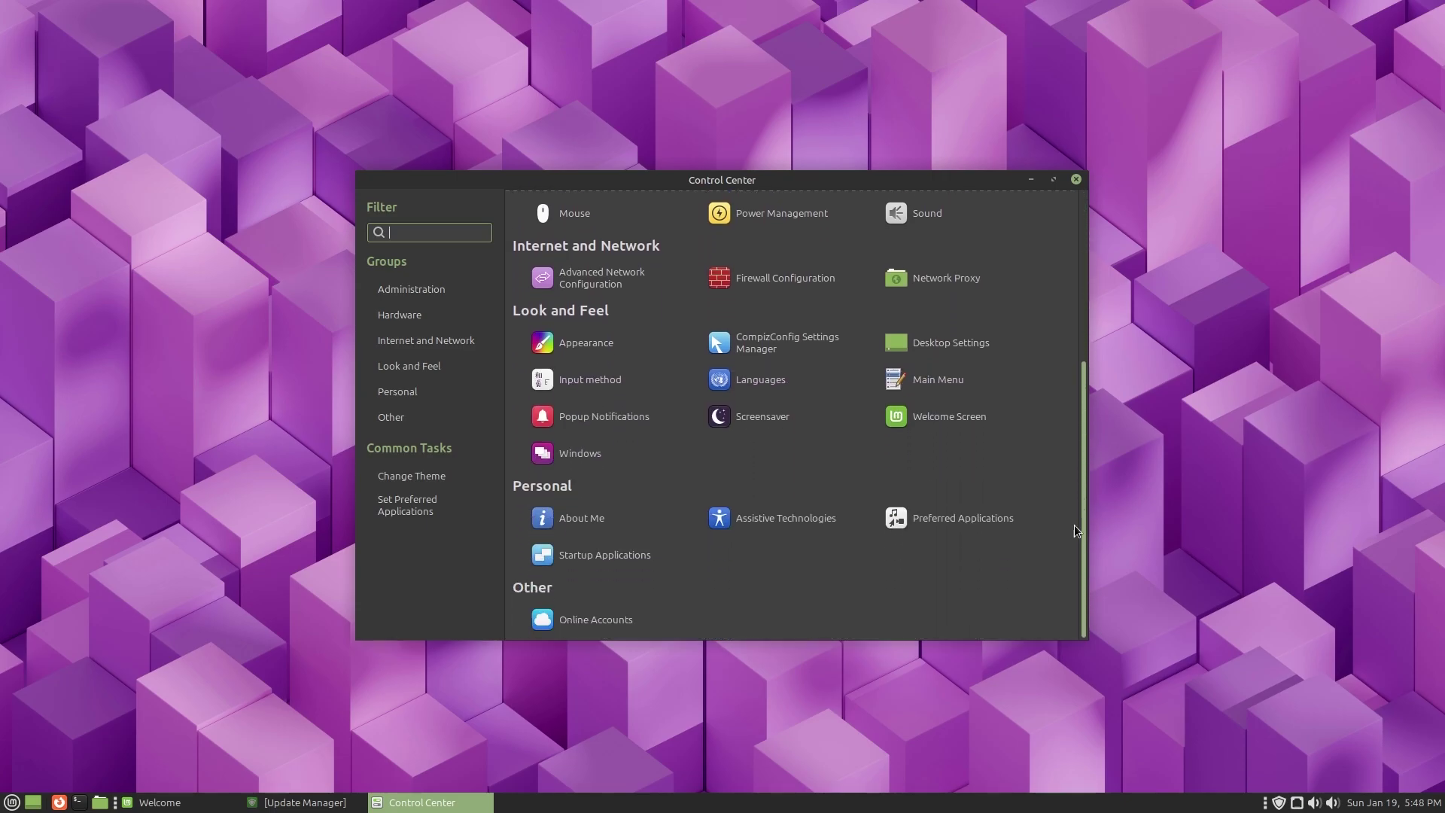
drag(1084, 472, 1093, 296)
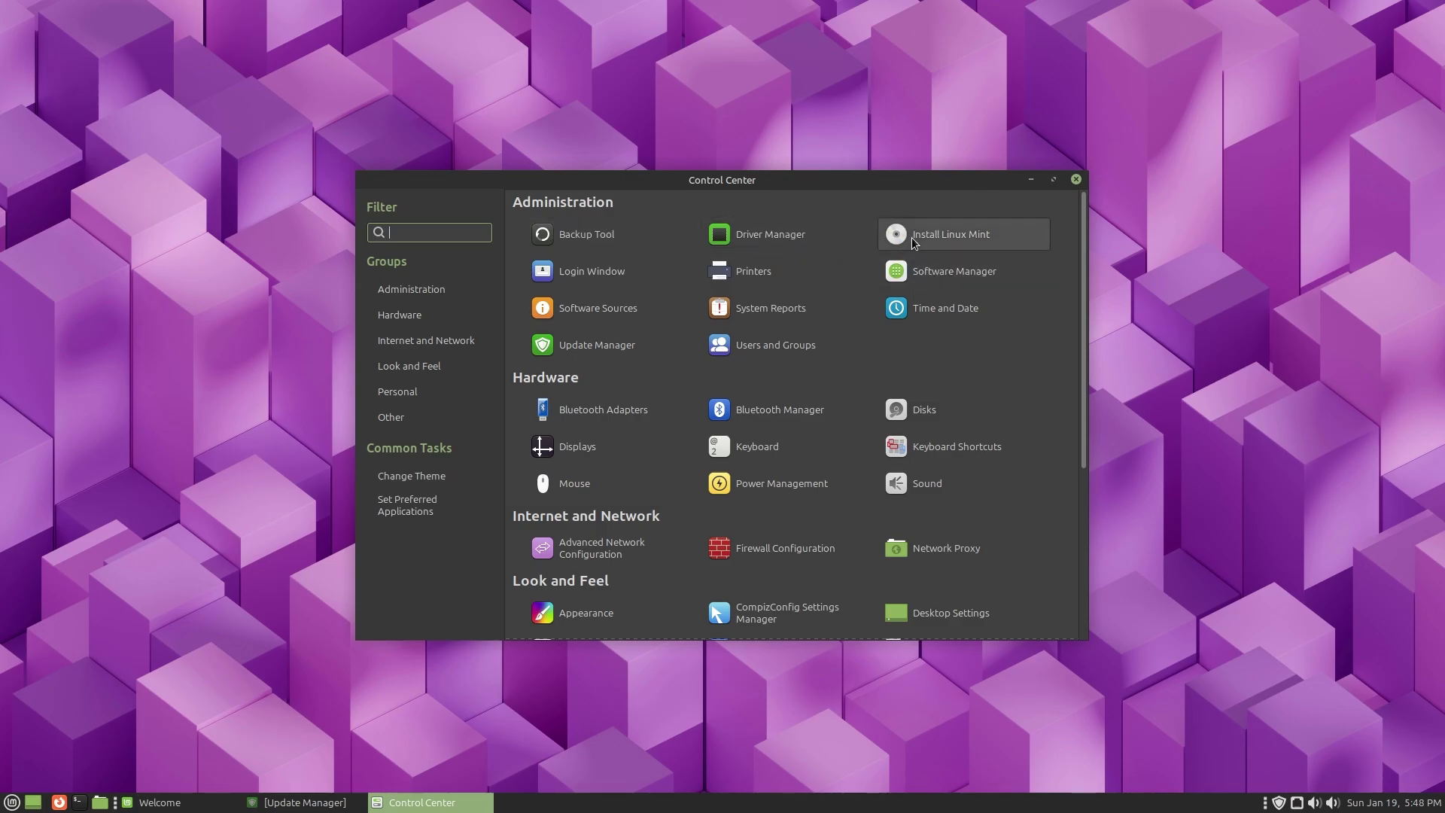
click(579, 285)
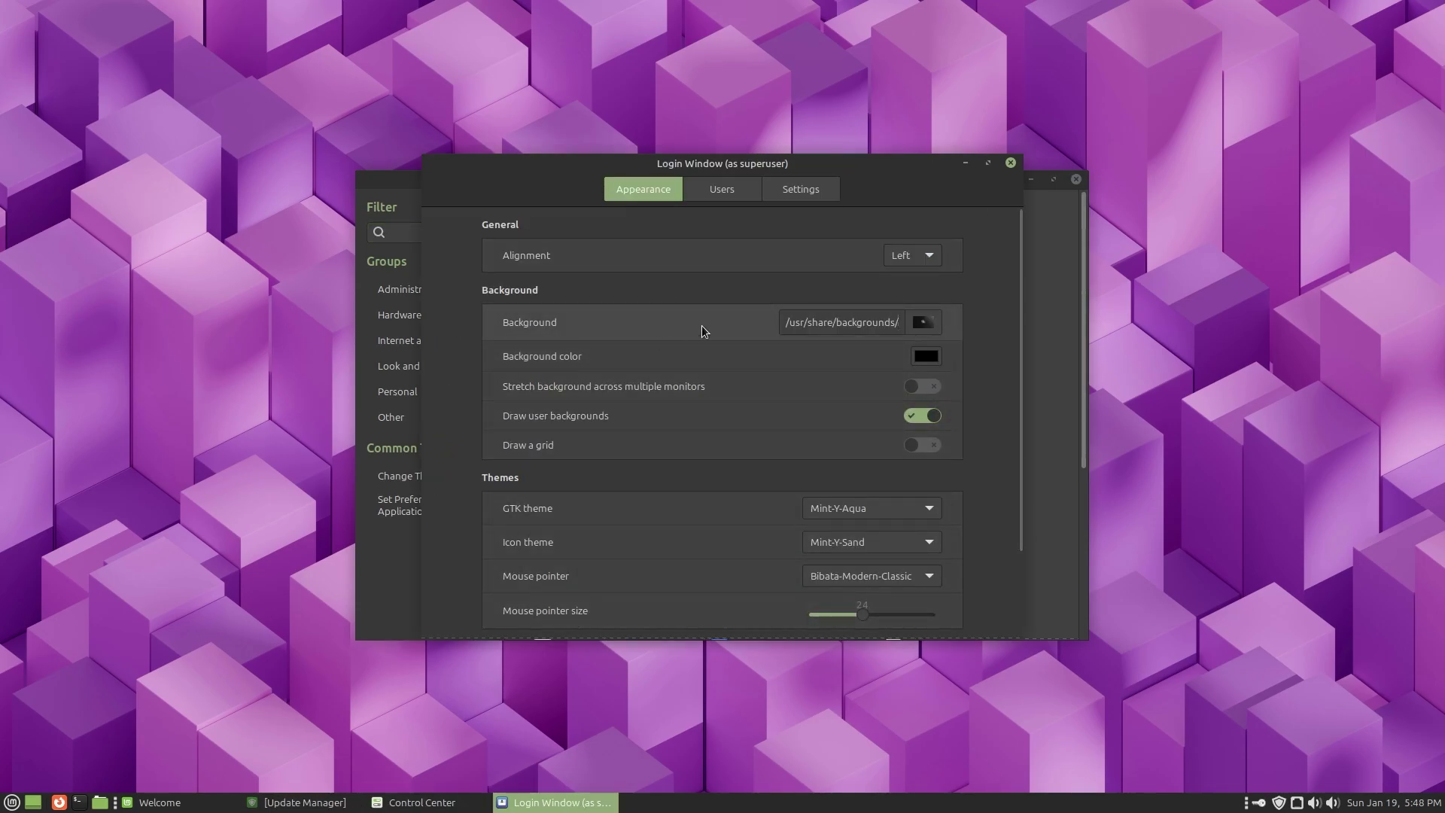
click(729, 191)
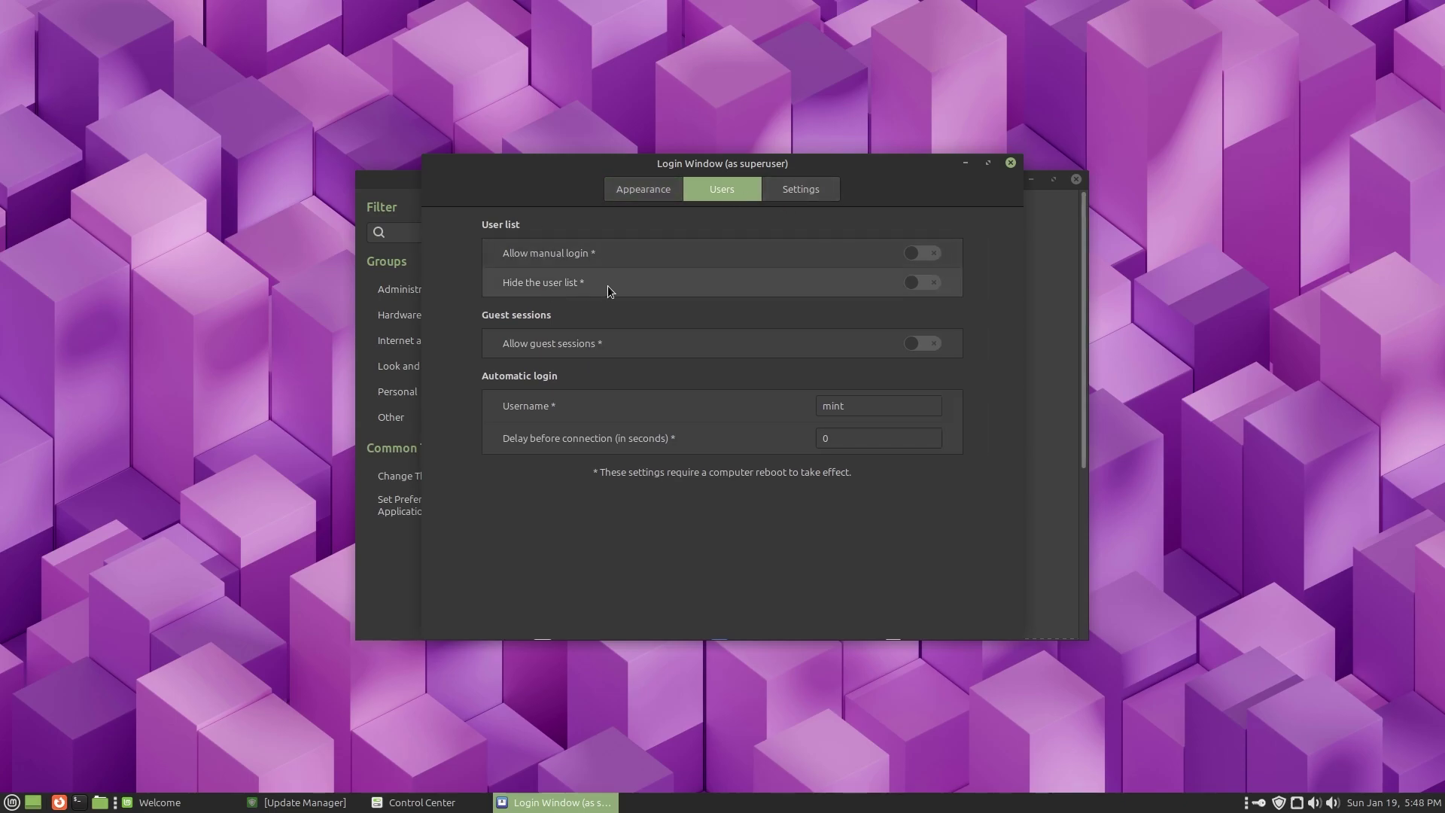
click(809, 194)
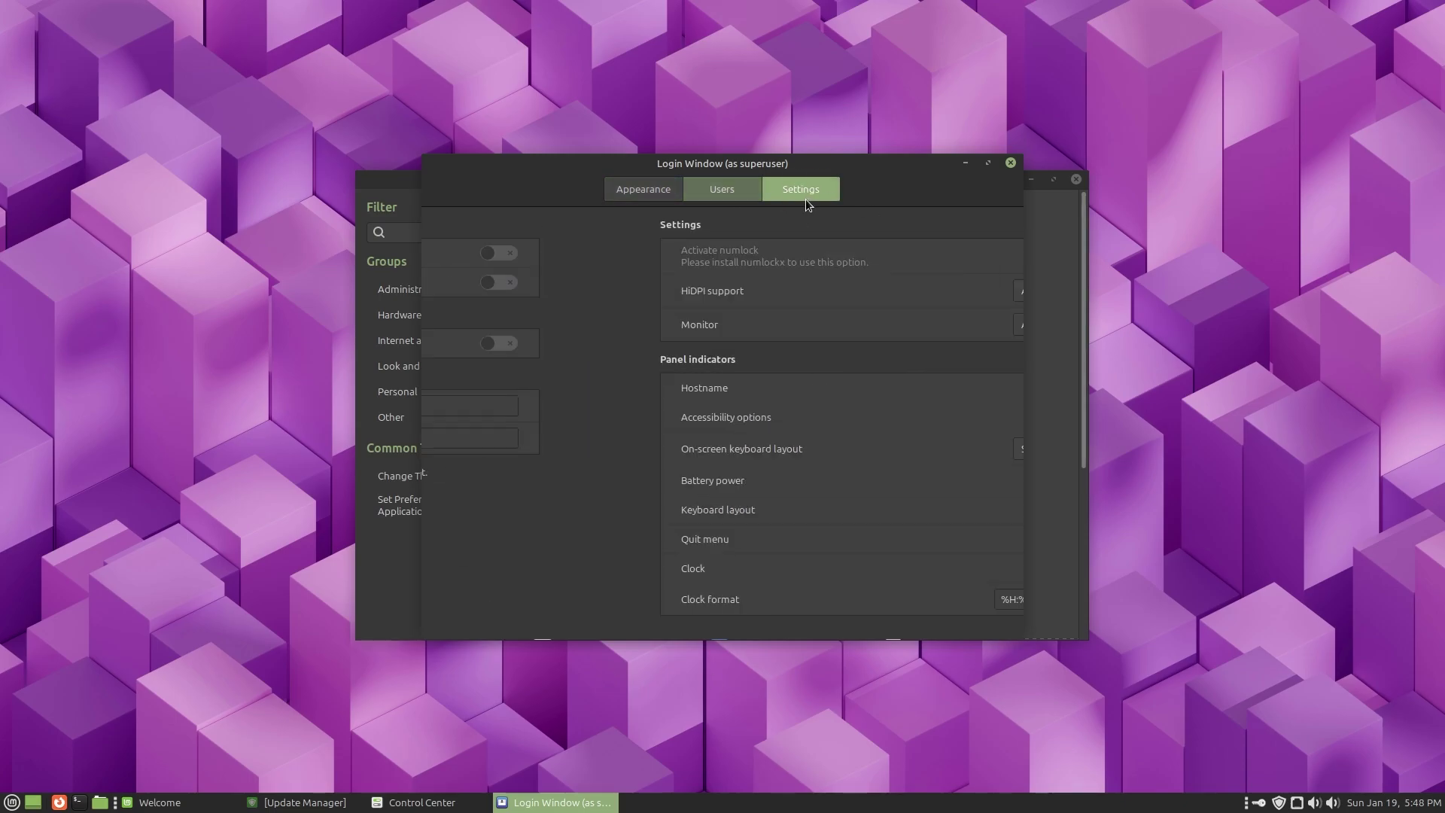
click(643, 192)
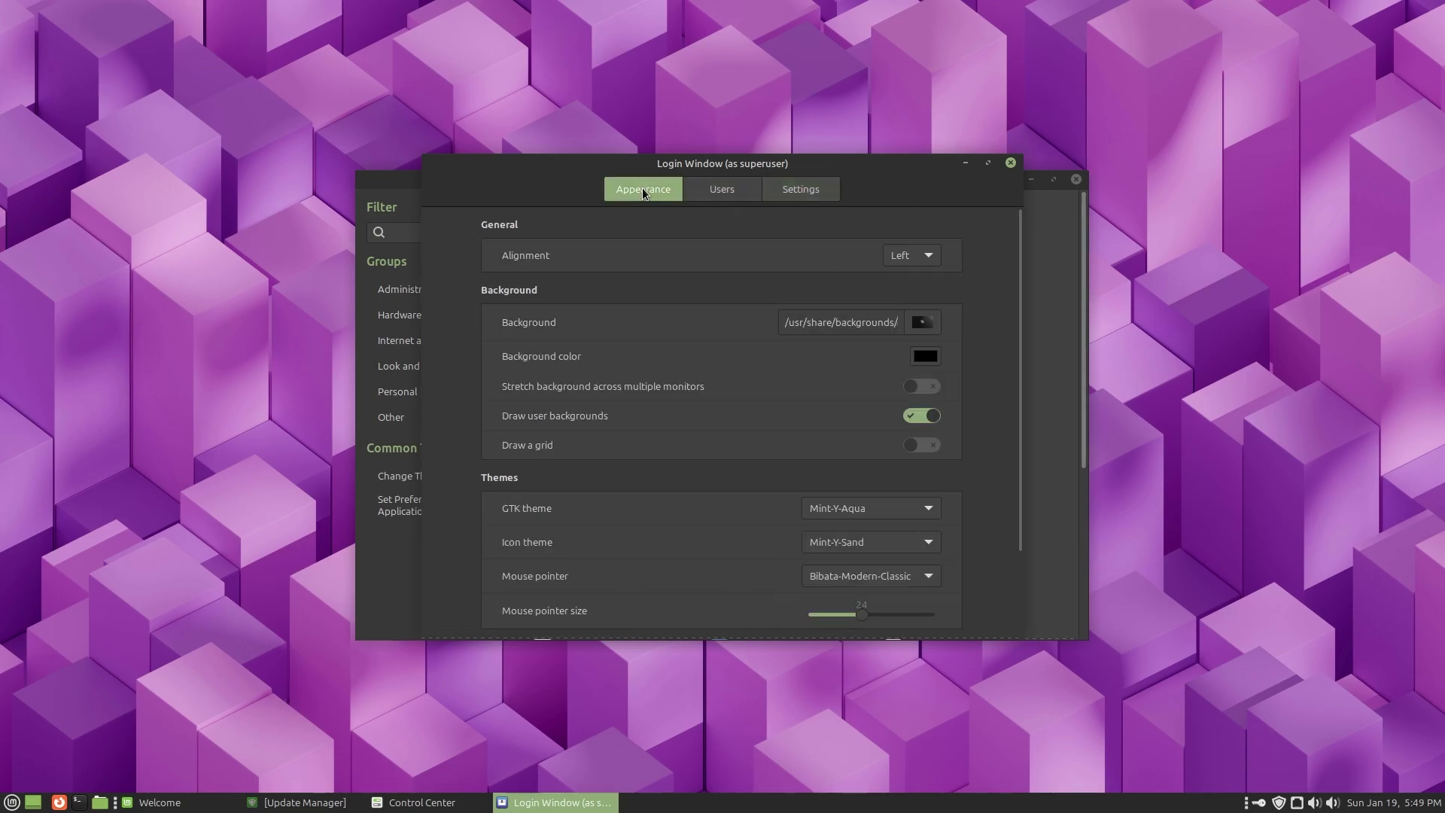
drag(1019, 259, 1013, 374)
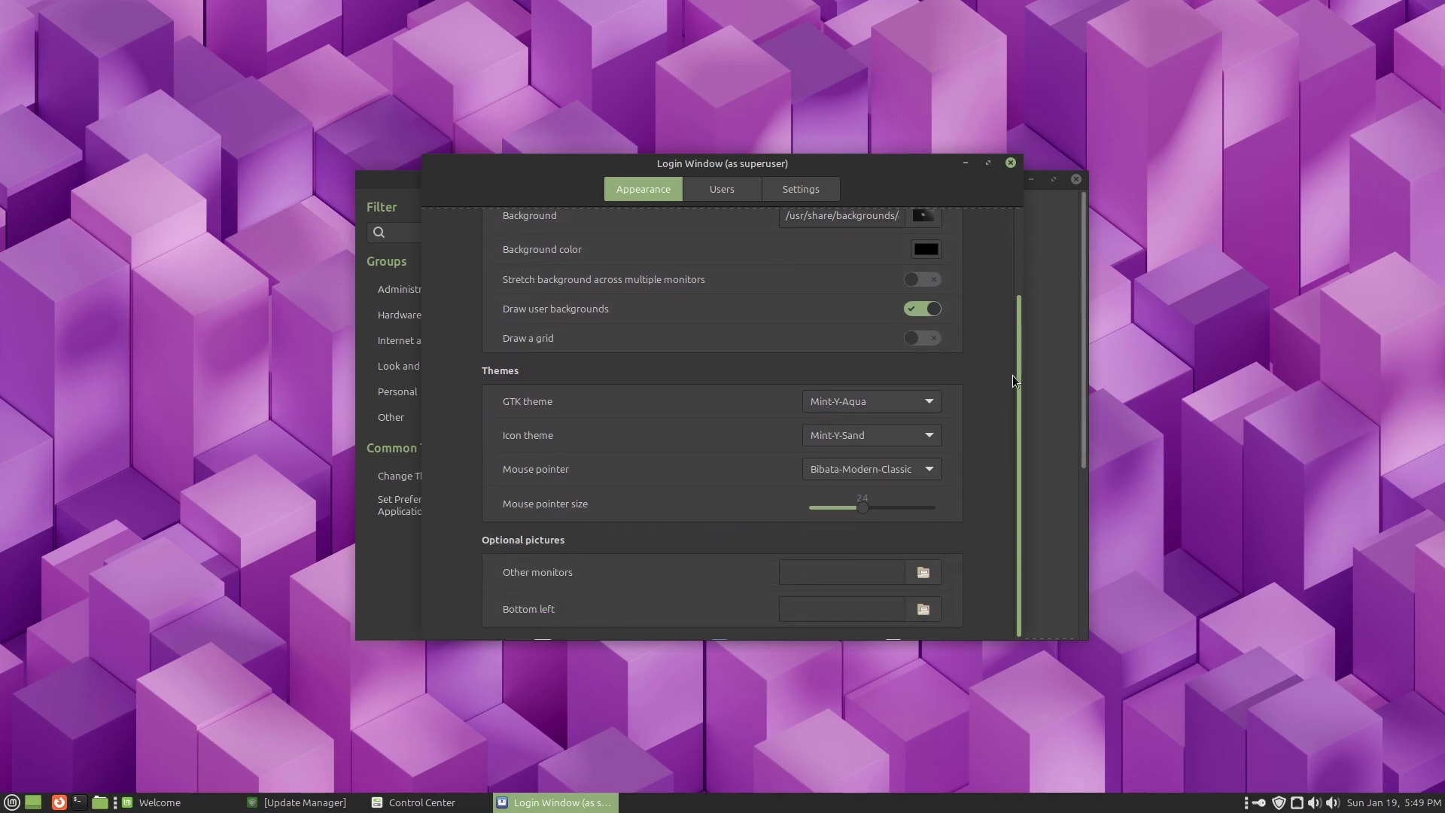
drag(1010, 438, 1013, 365)
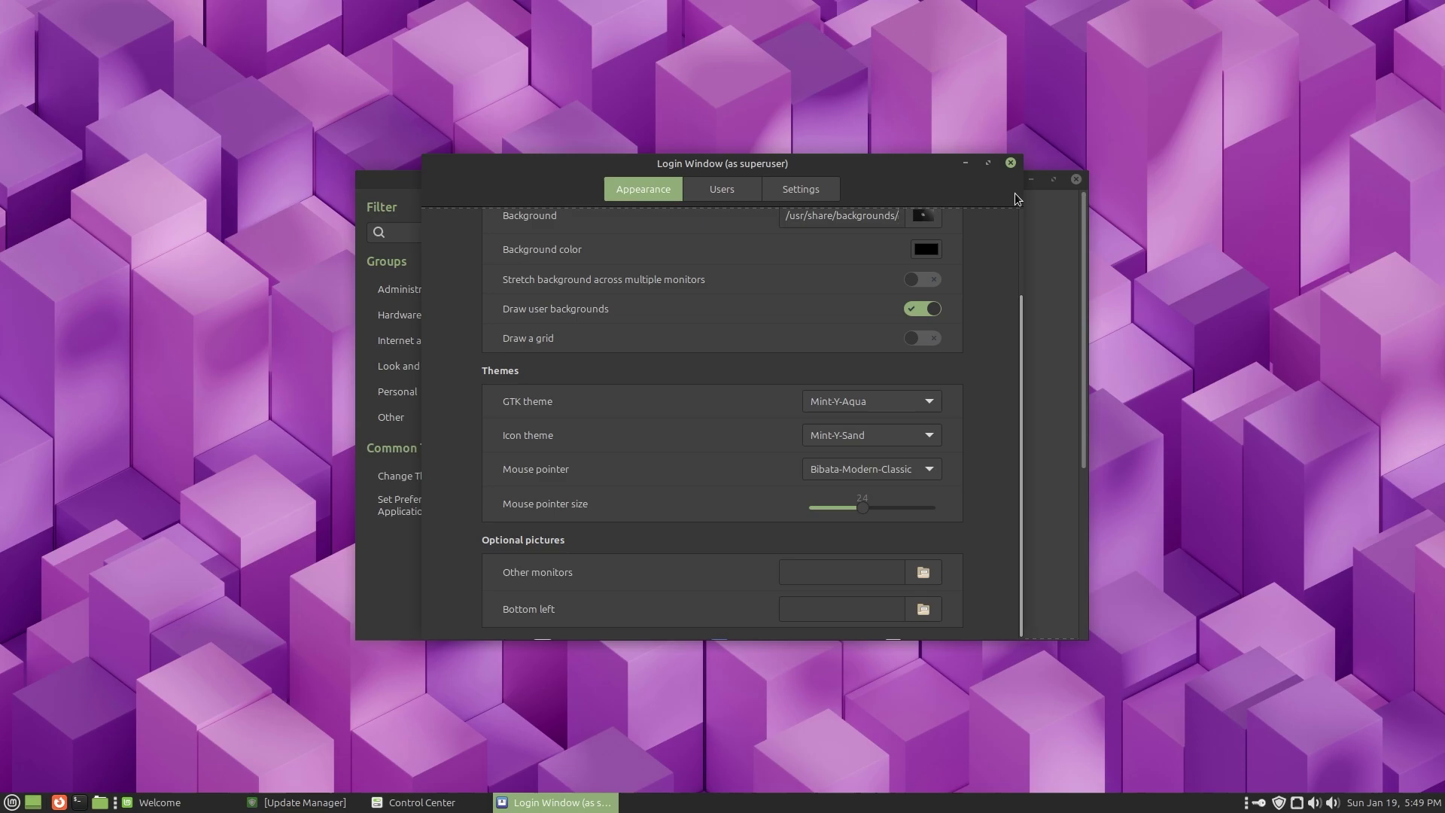
click(1010, 163)
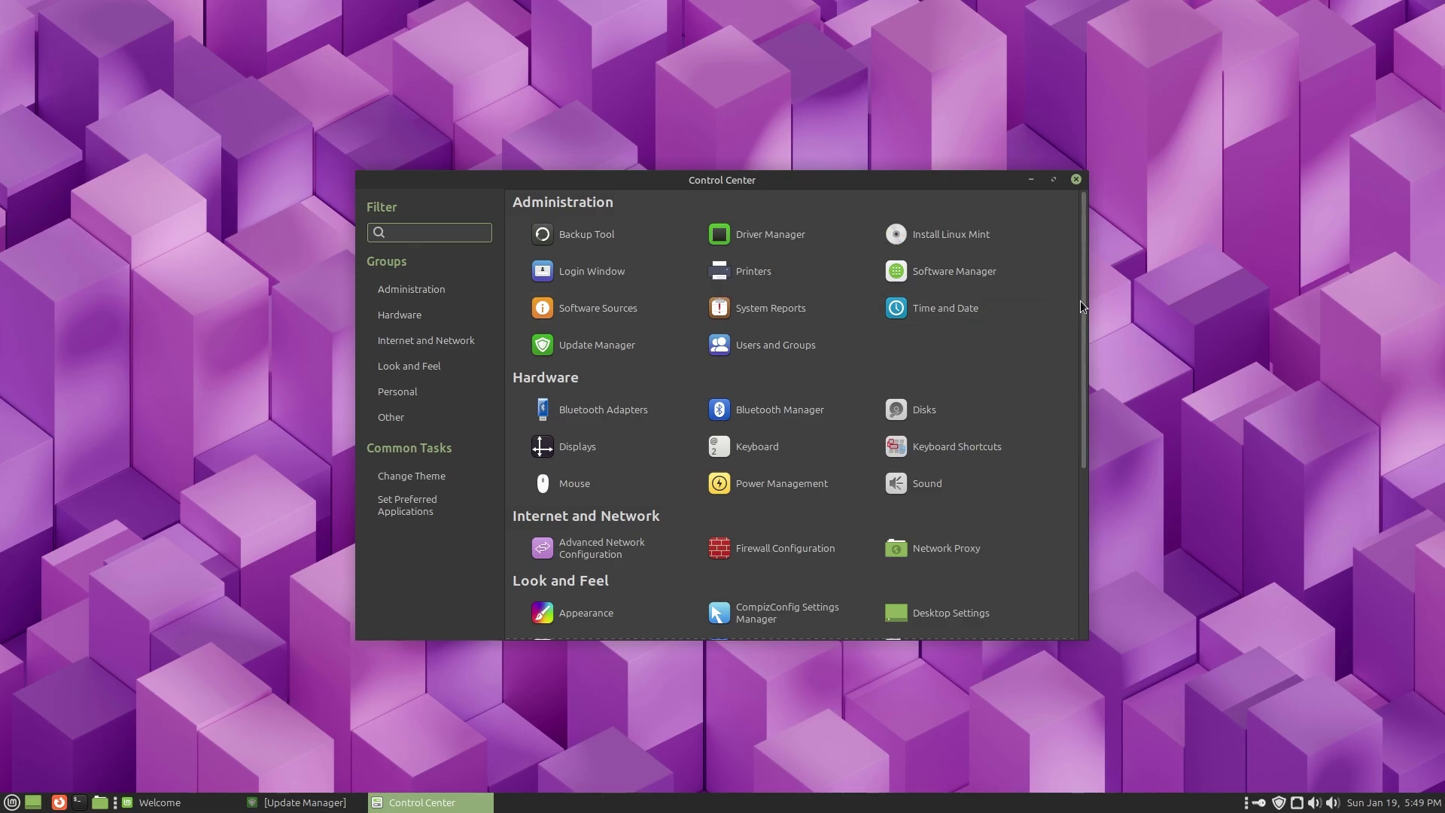
drag(1079, 303, 1090, 245)
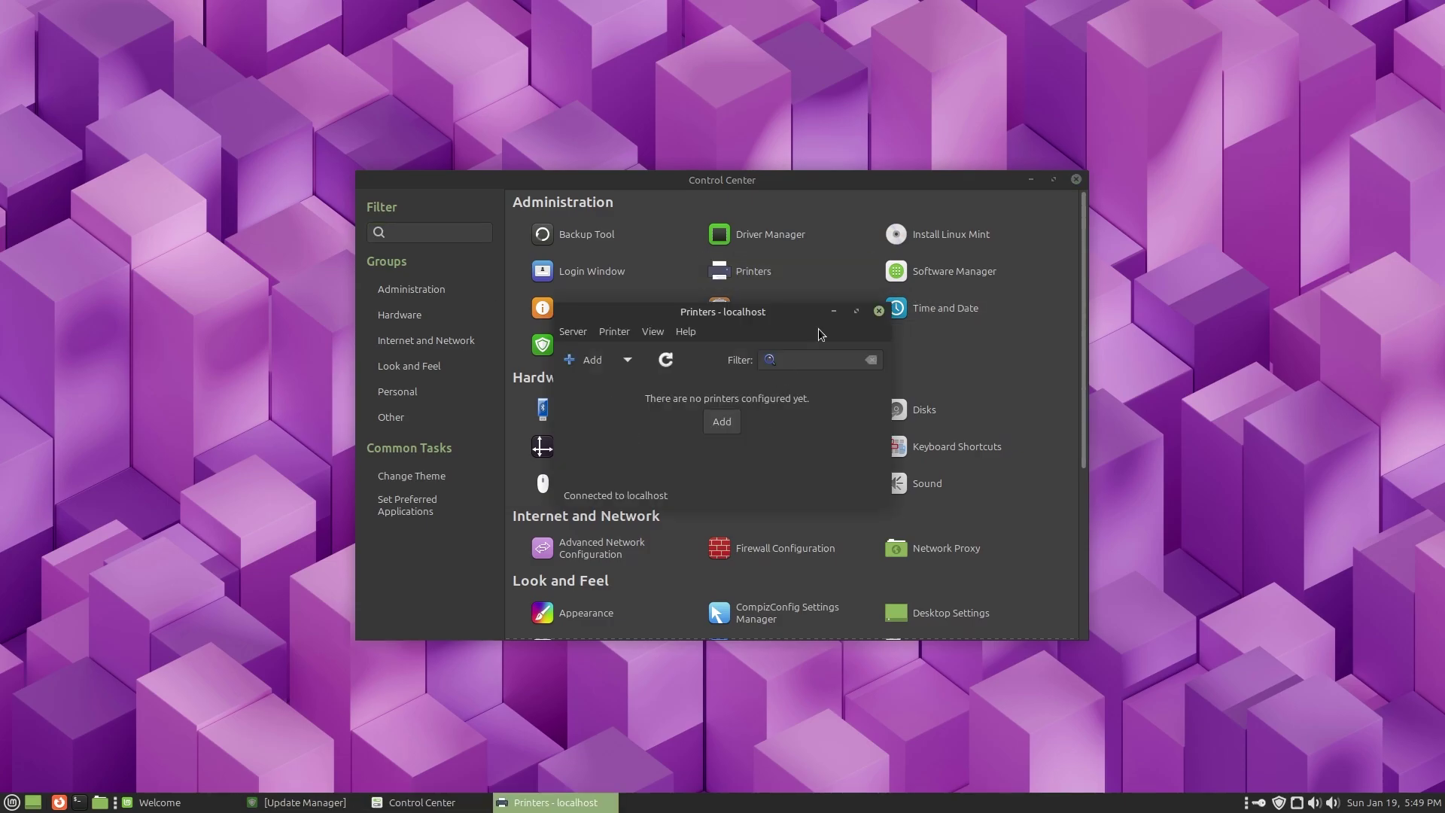
click(878, 313)
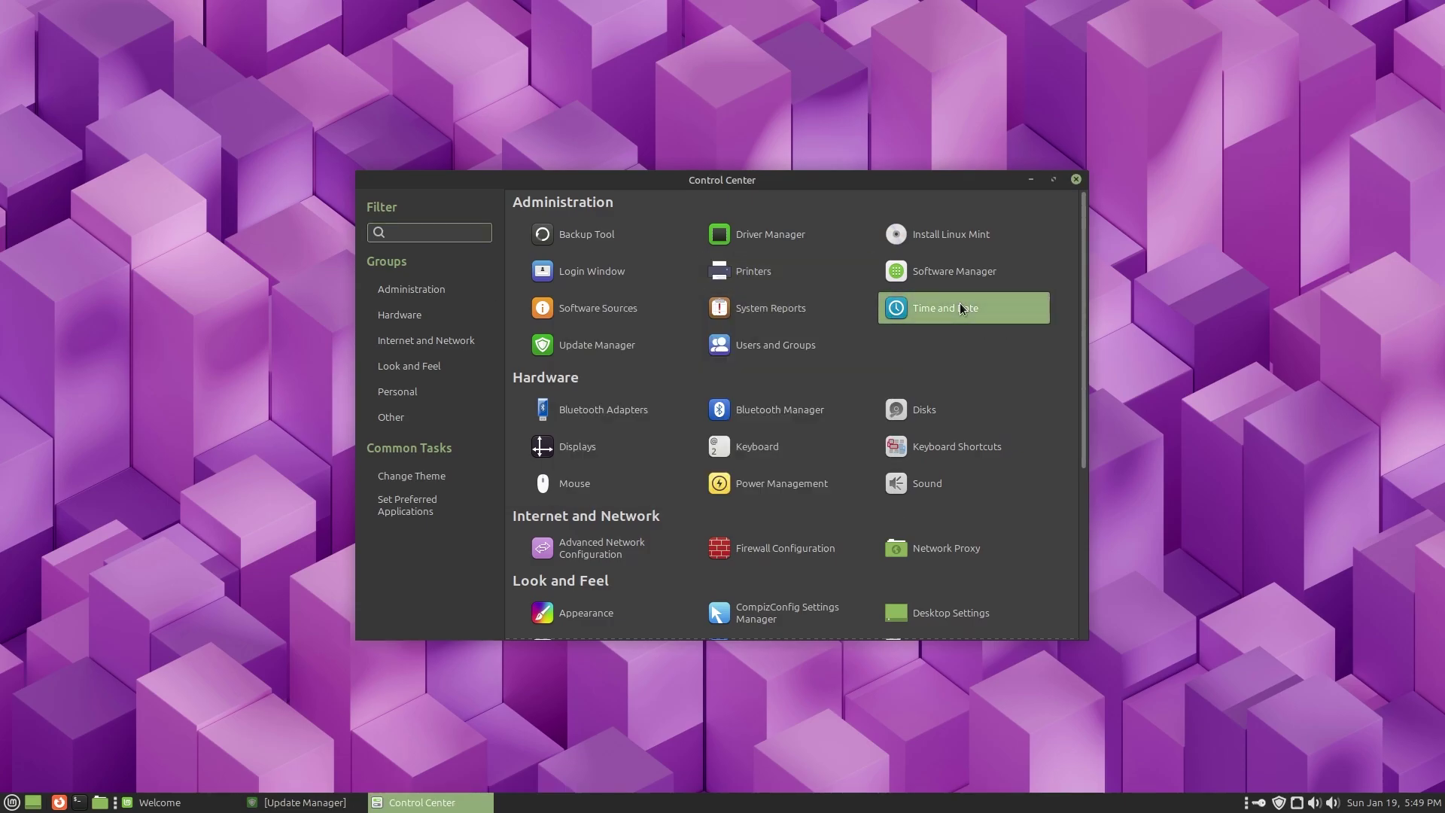
click(959, 302)
click(855, 345)
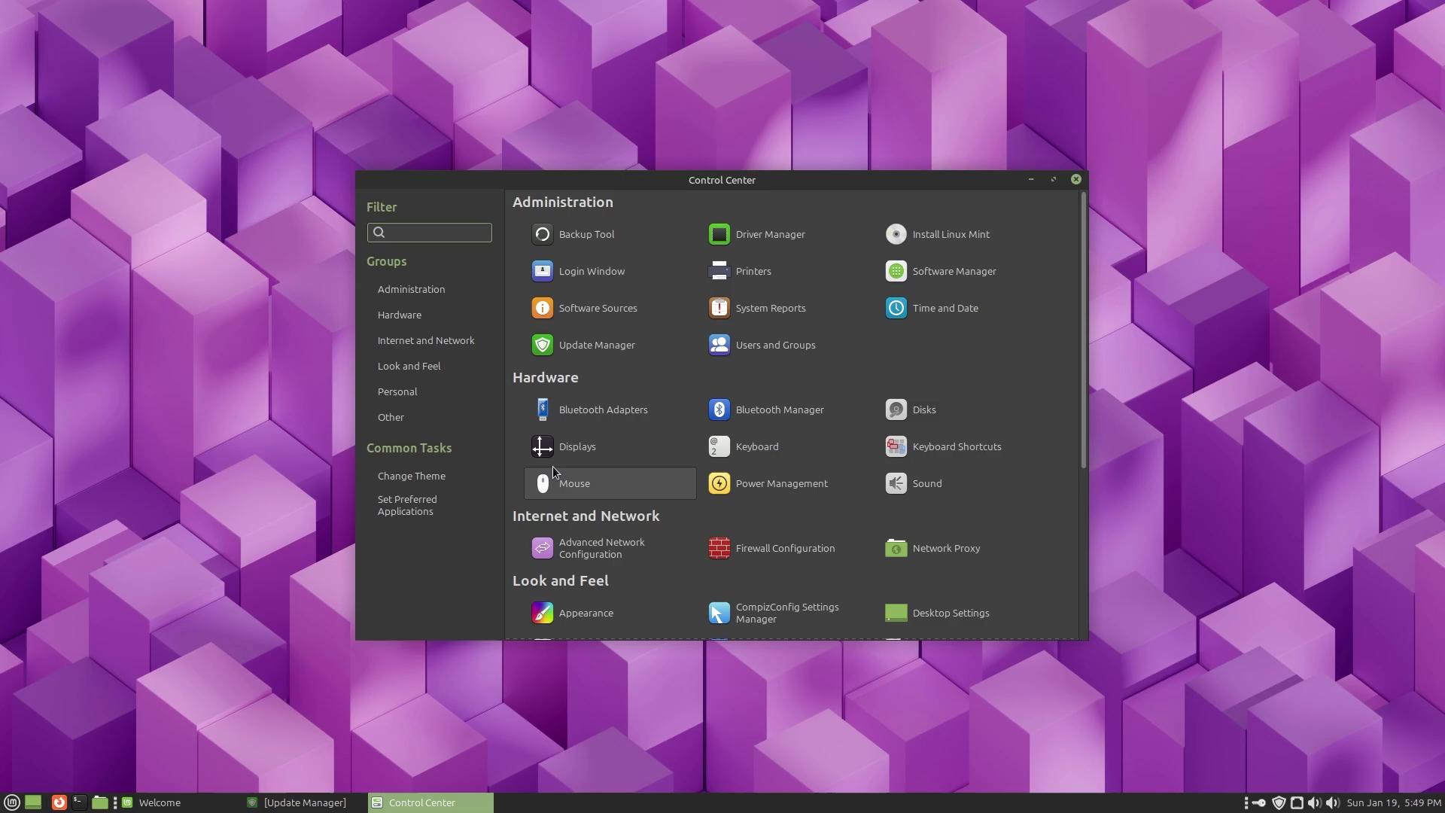
click(553, 451)
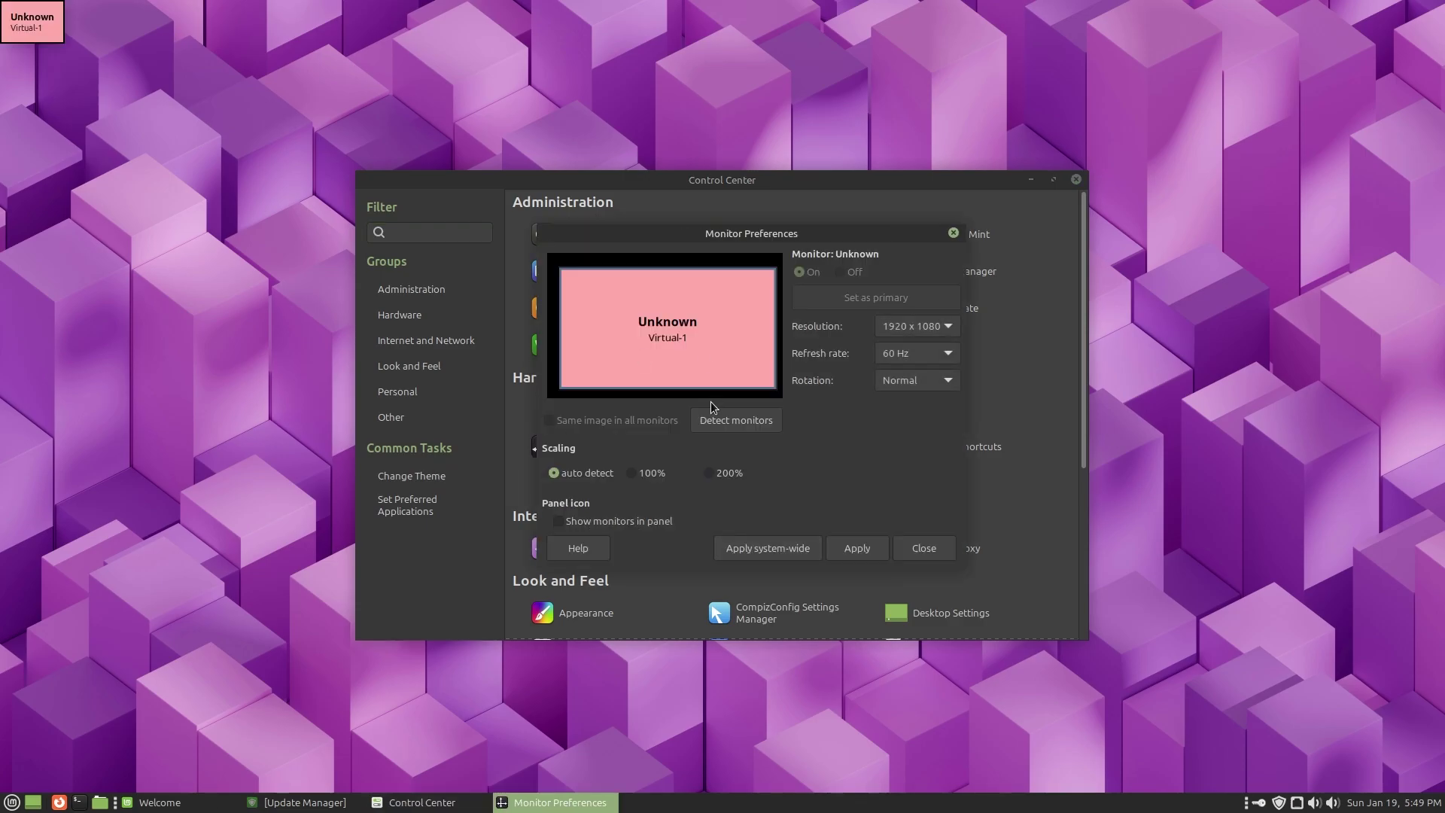
click(953, 232)
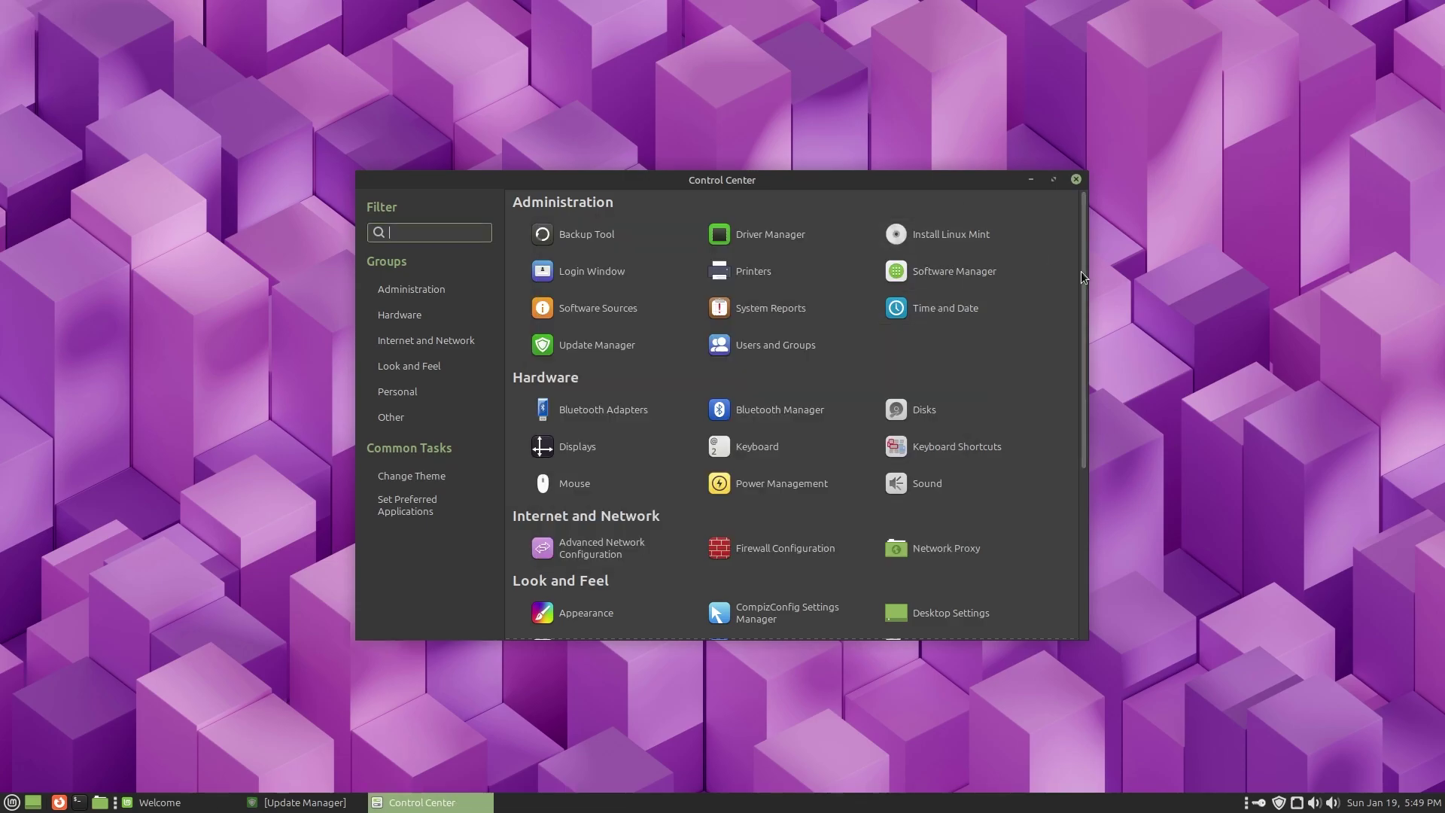
drag(1085, 275, 1078, 362)
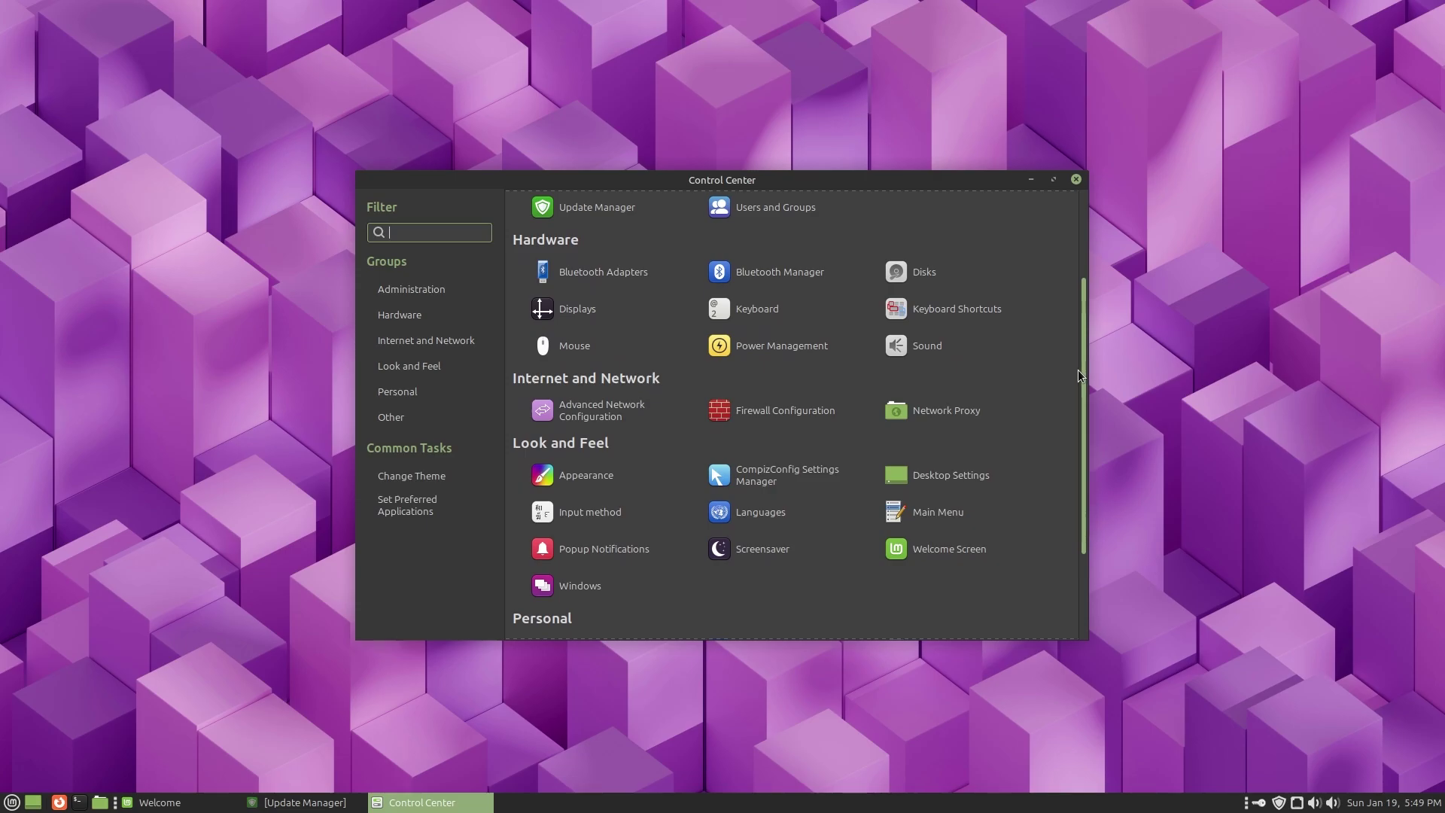
scroll(1078, 374, down, 1)
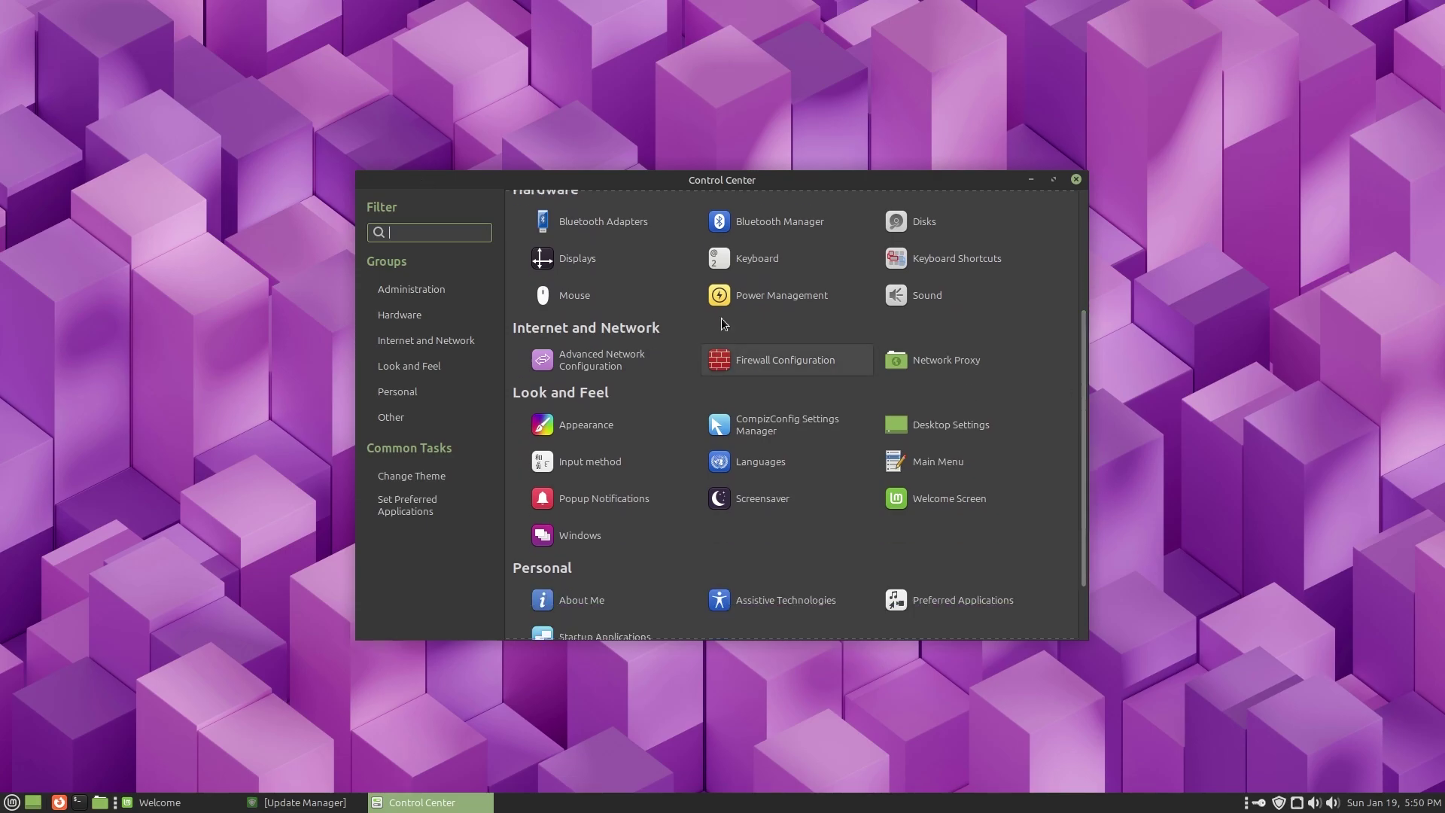
click(760, 293)
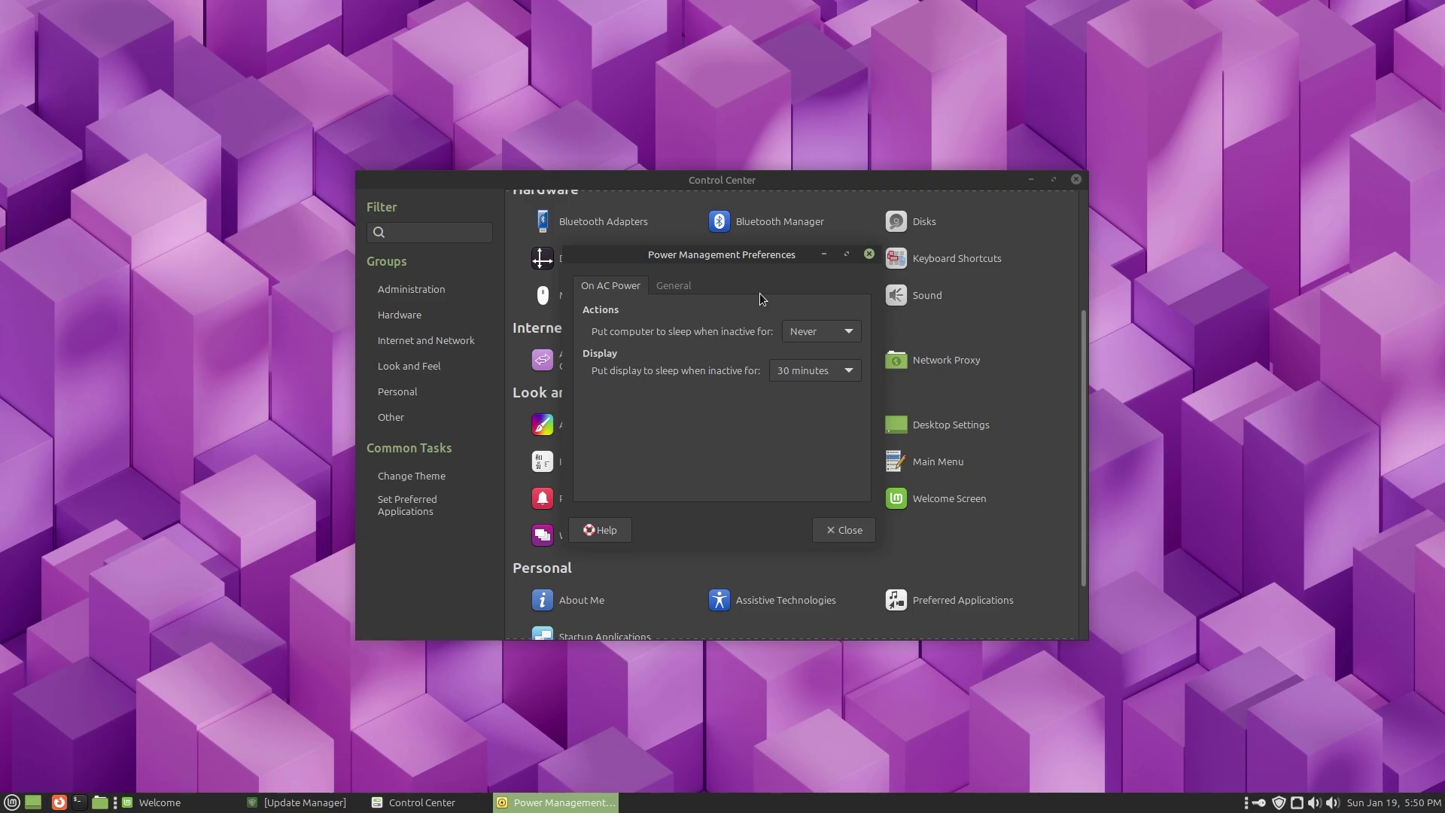
click(674, 290)
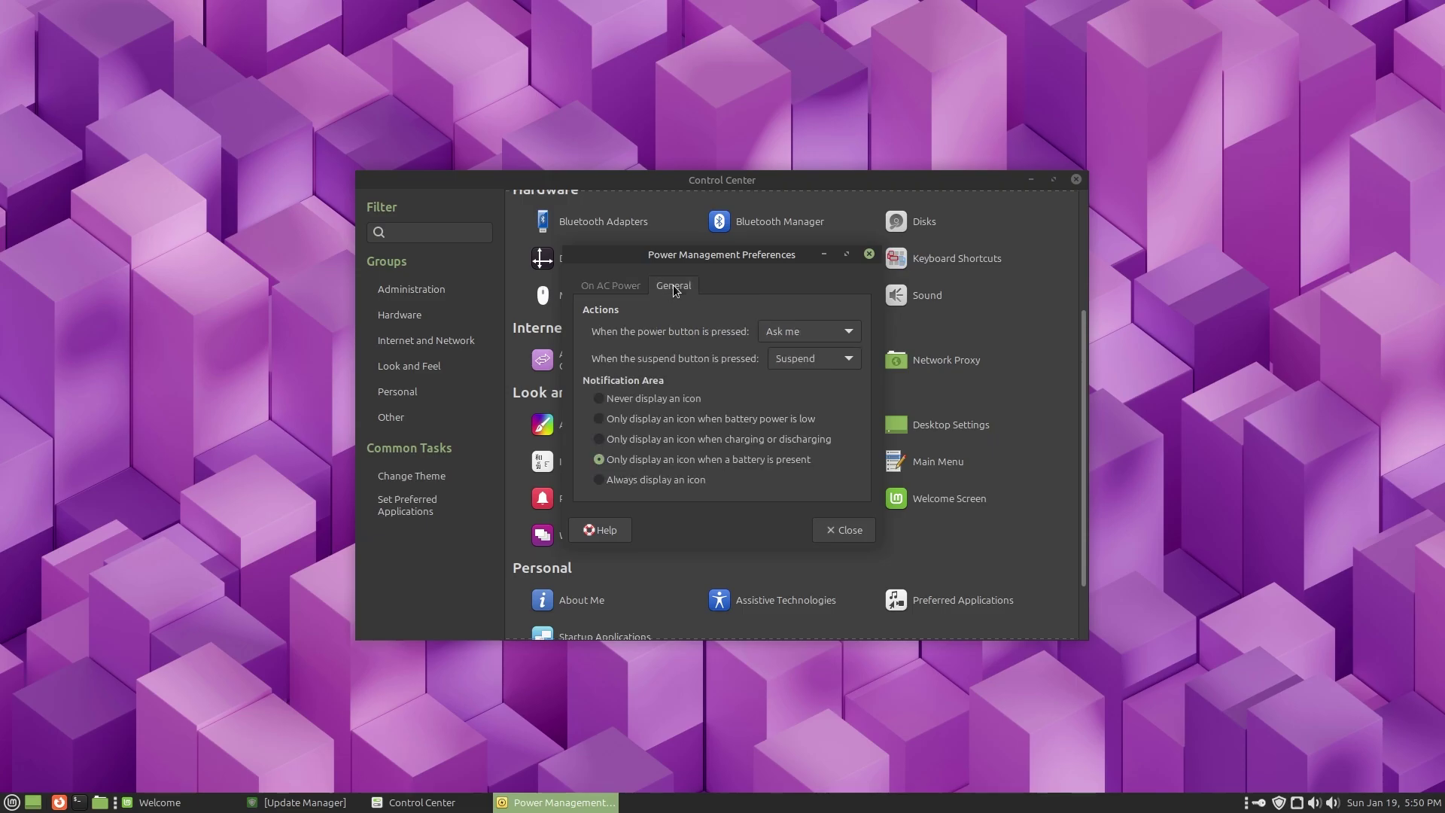
click(624, 286)
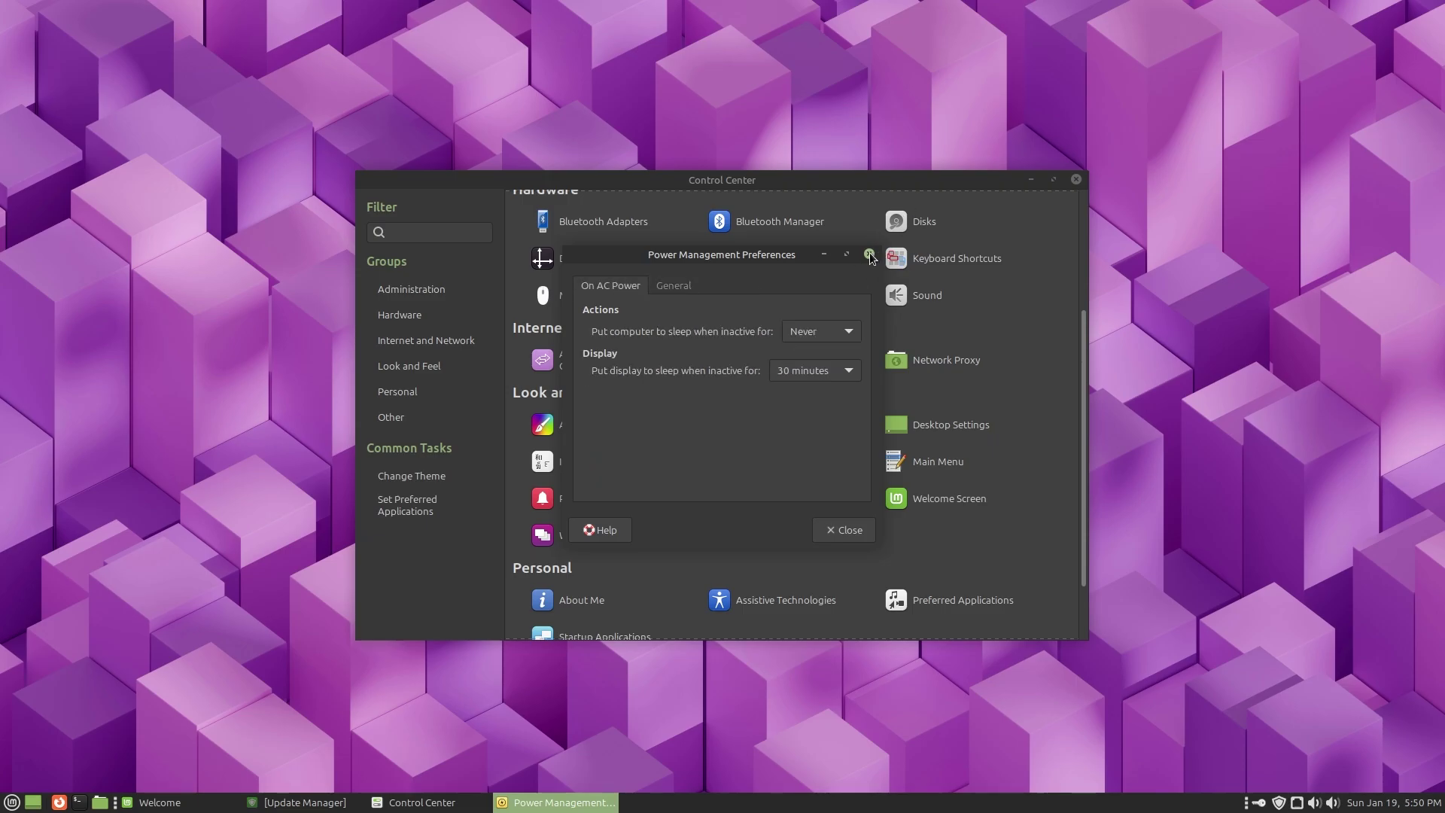
click(870, 254)
In a Terminal, type a powerprofilesctl set command, settling on the performance profile.
click(12, 807)
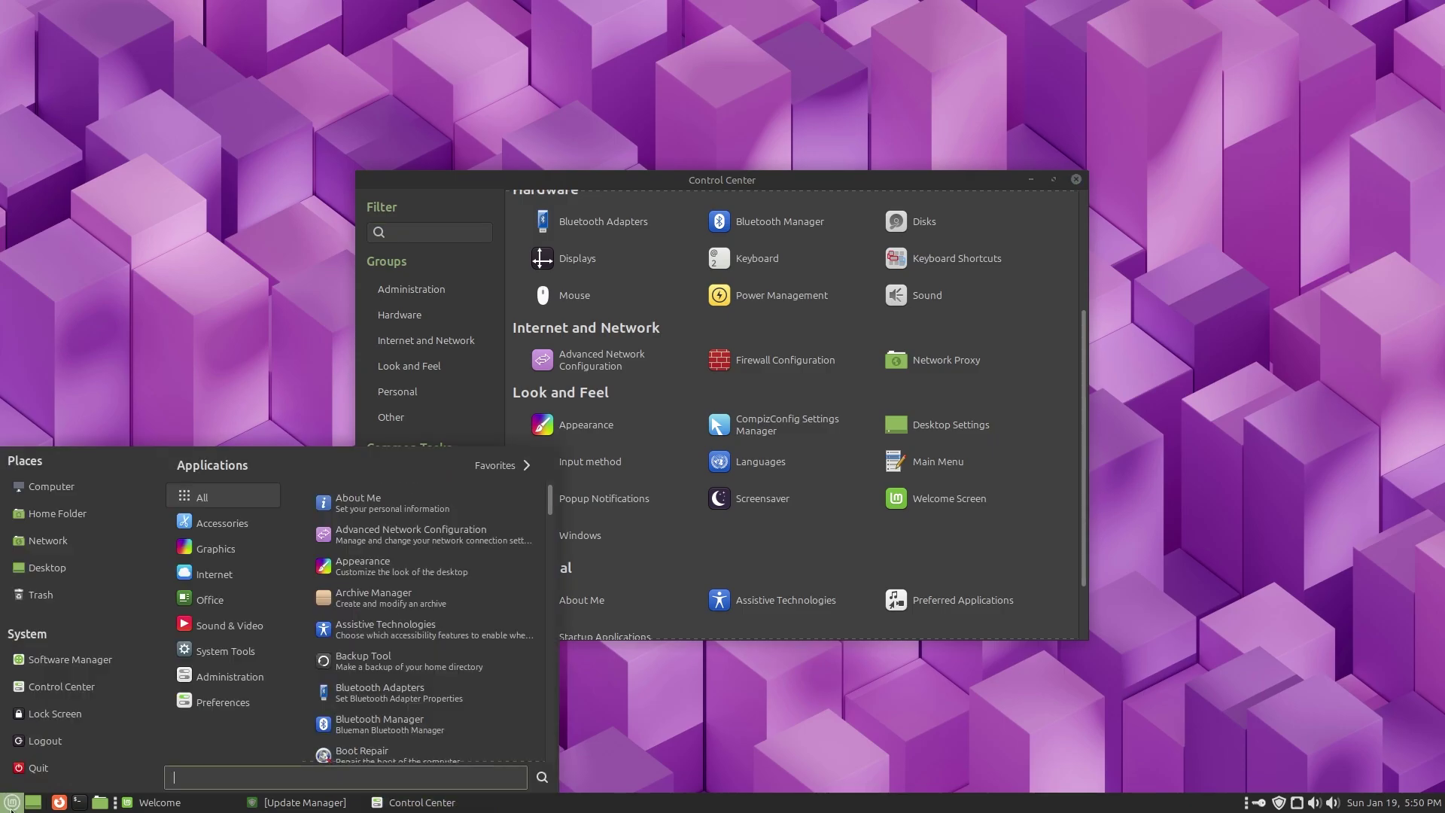
text(ter)
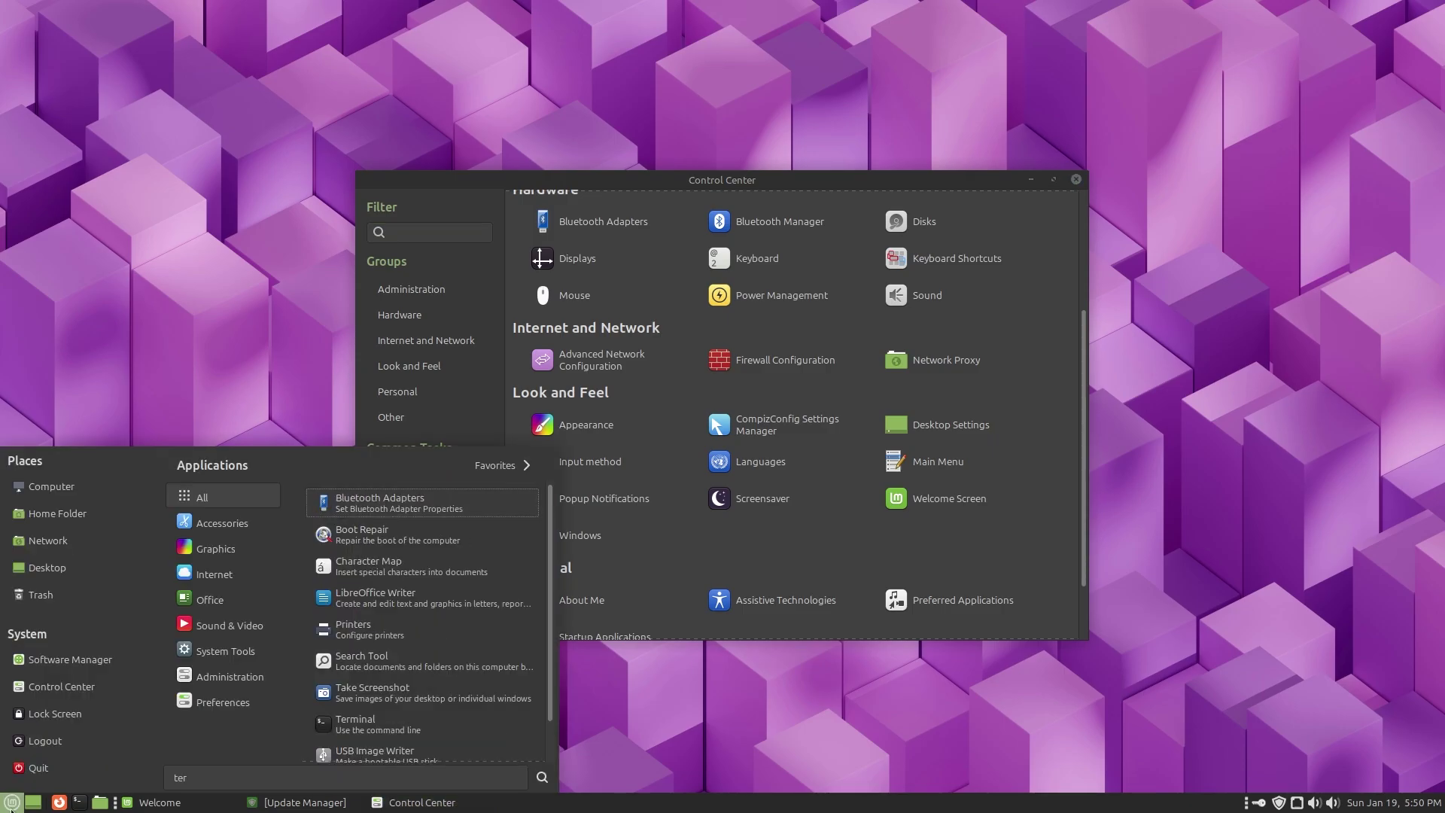
text(min)
key(Return)
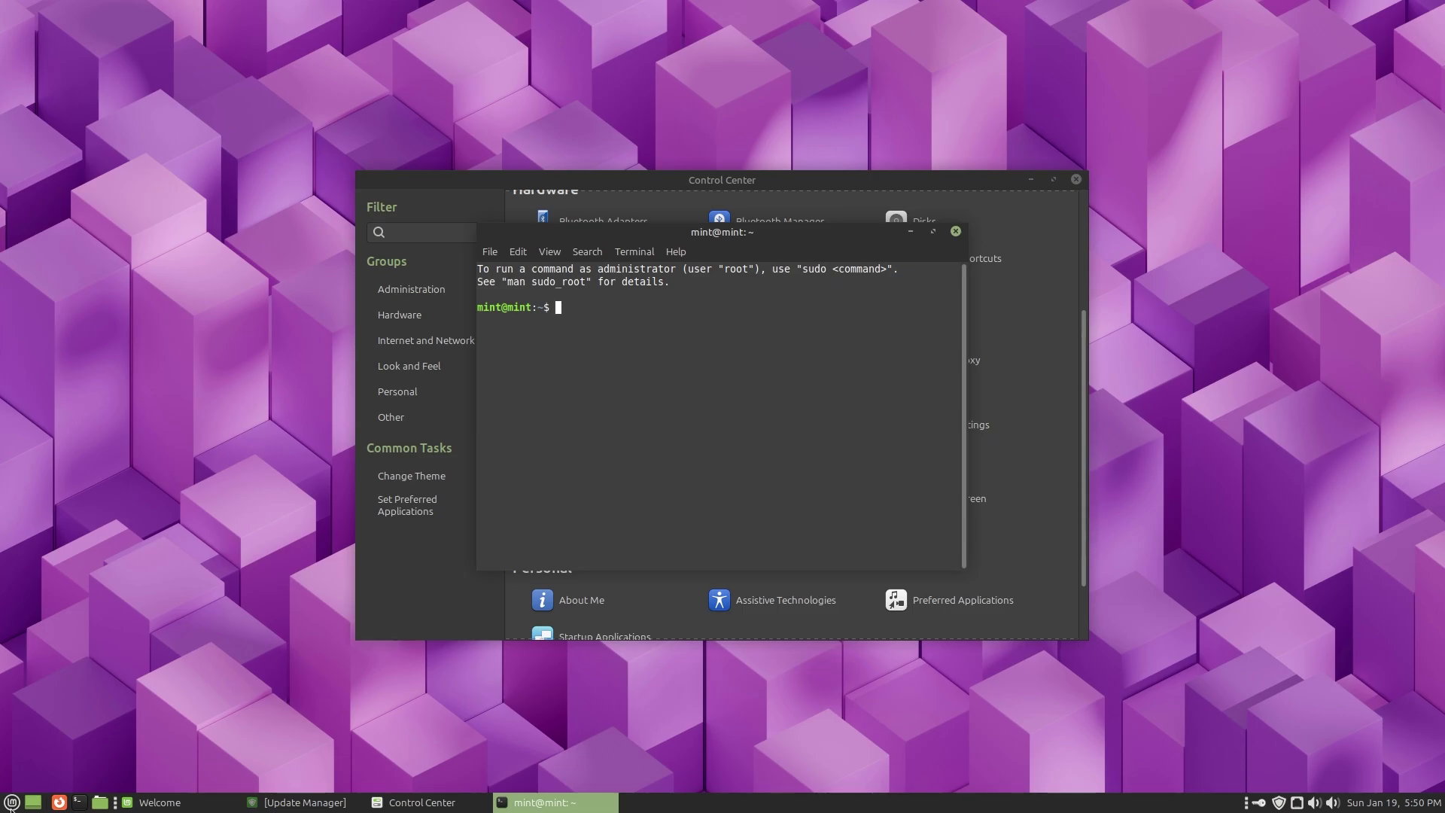
text(owerprofilesctl set power-saver)
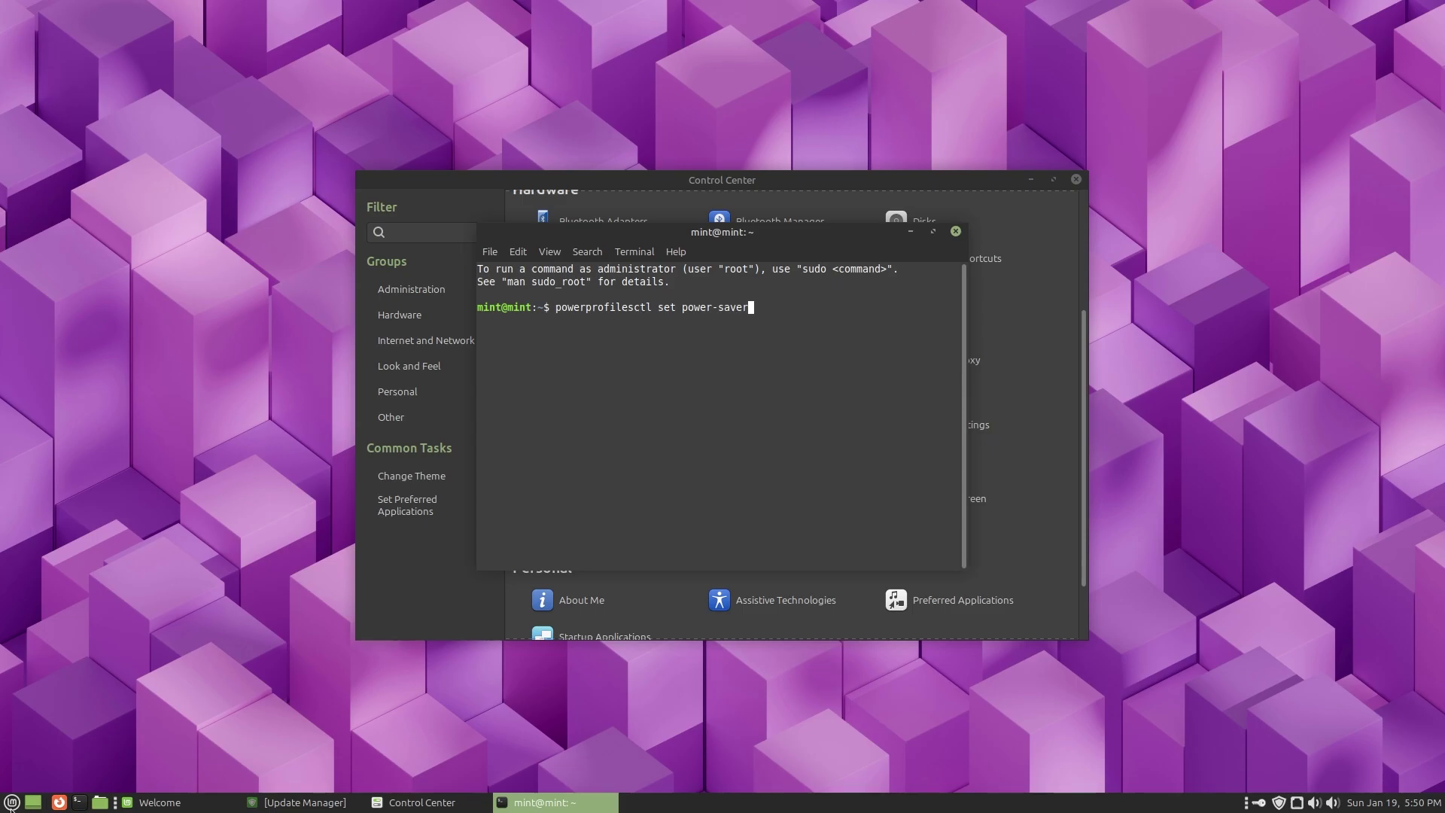
key(BackSpace)
key(BackSpace)
key(BackSpace)
key(BackSpace)
key(BackSpace)
key(BackSpace)
key(BackSpace)
key(BackSpace)
key(BackSpace)
key(BackSpace)
text(balanced=====)
key(BackSpace)
key(BackSpace)
key(BackSpace)
key(BackSpace)
key(BackSpace)
key(BackSpace)
key(BackSpace)
key(BackSpace)
key(BackSpace)
key(BackSpace)
key(BackSpace)
key(BackSpace)
text(performance)
Close the Terminal, review Power Management's General options, then close it and Control Center.
click(956, 236)
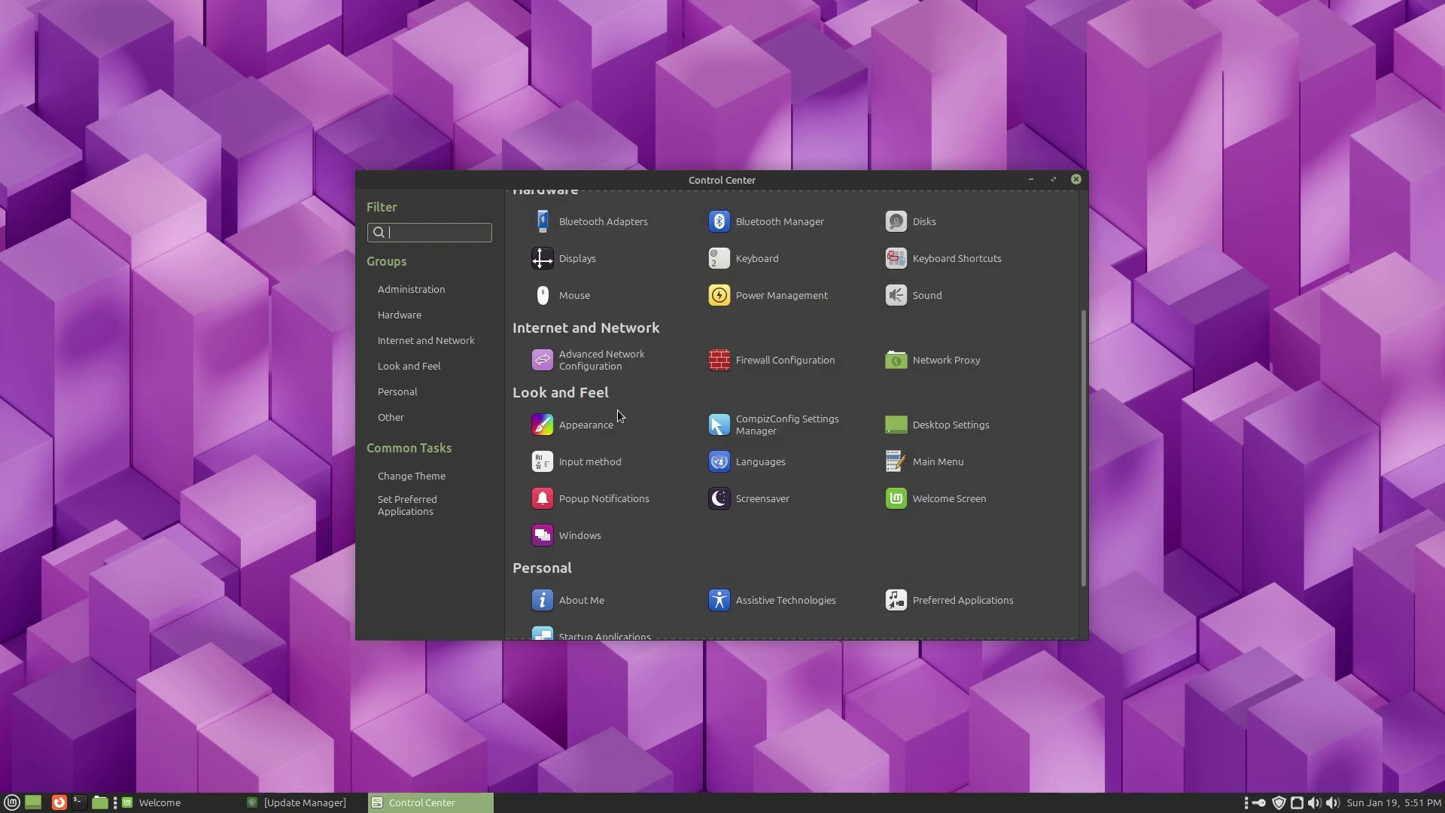
click(738, 286)
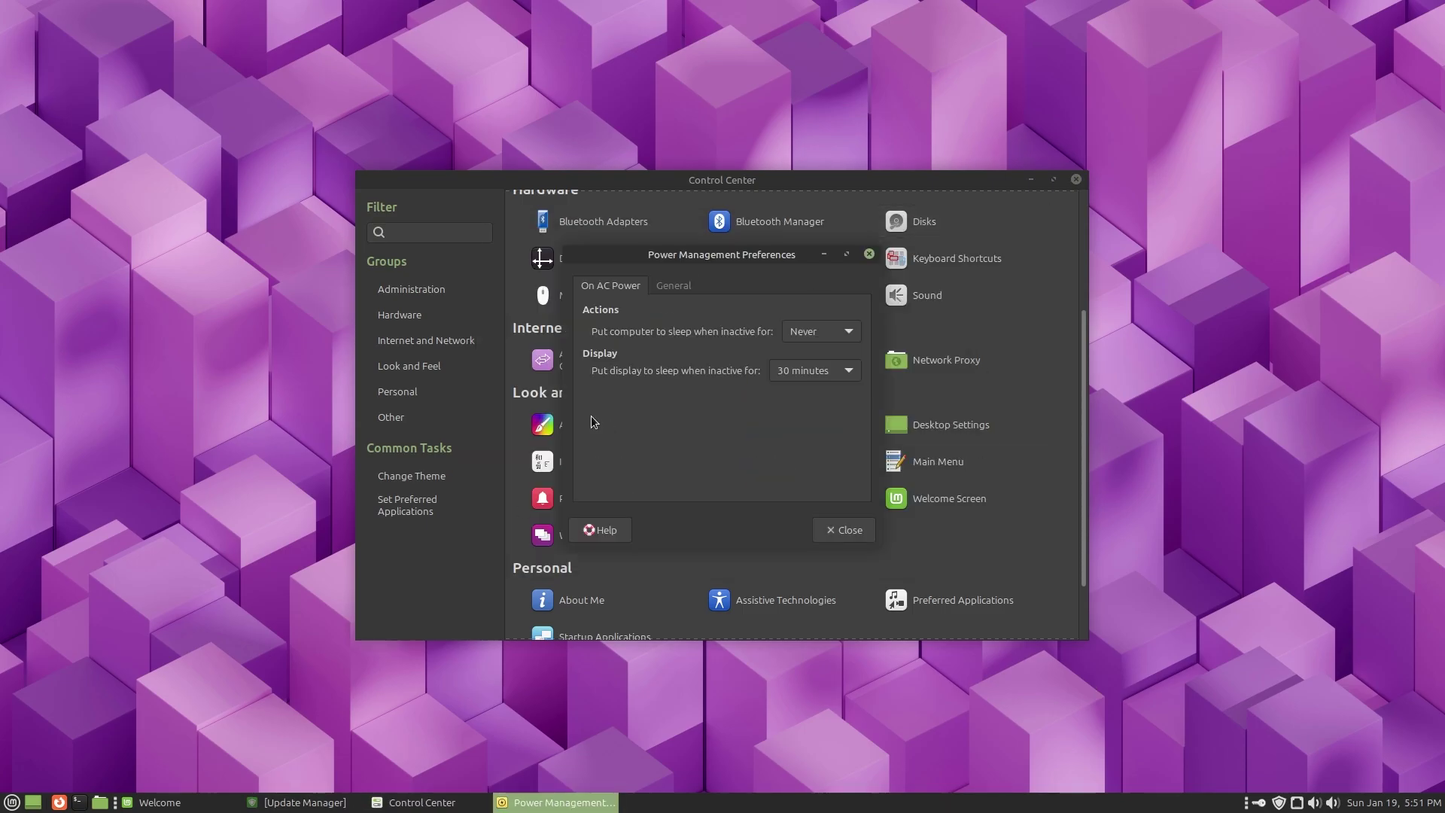
click(672, 287)
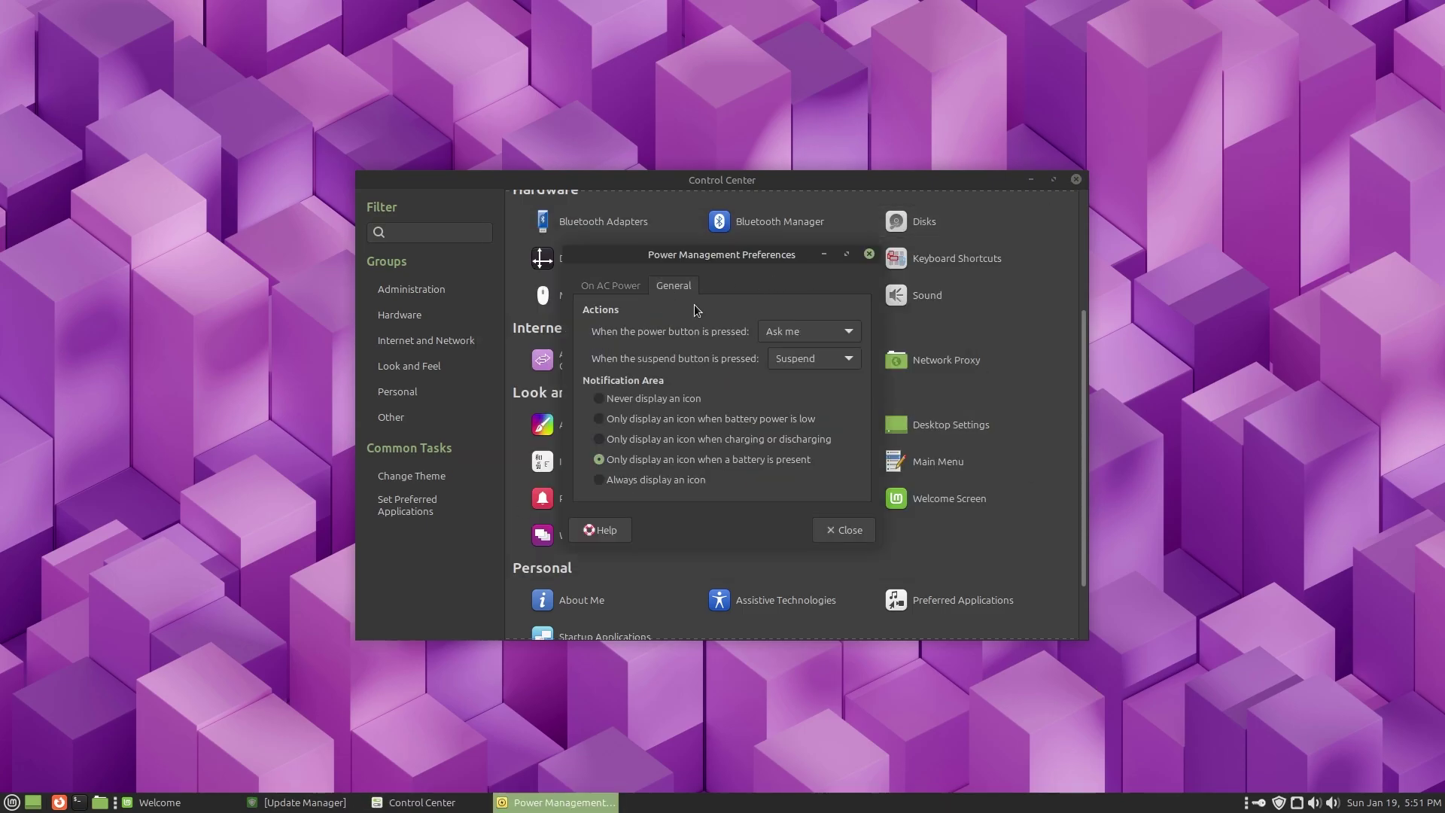
click(842, 528)
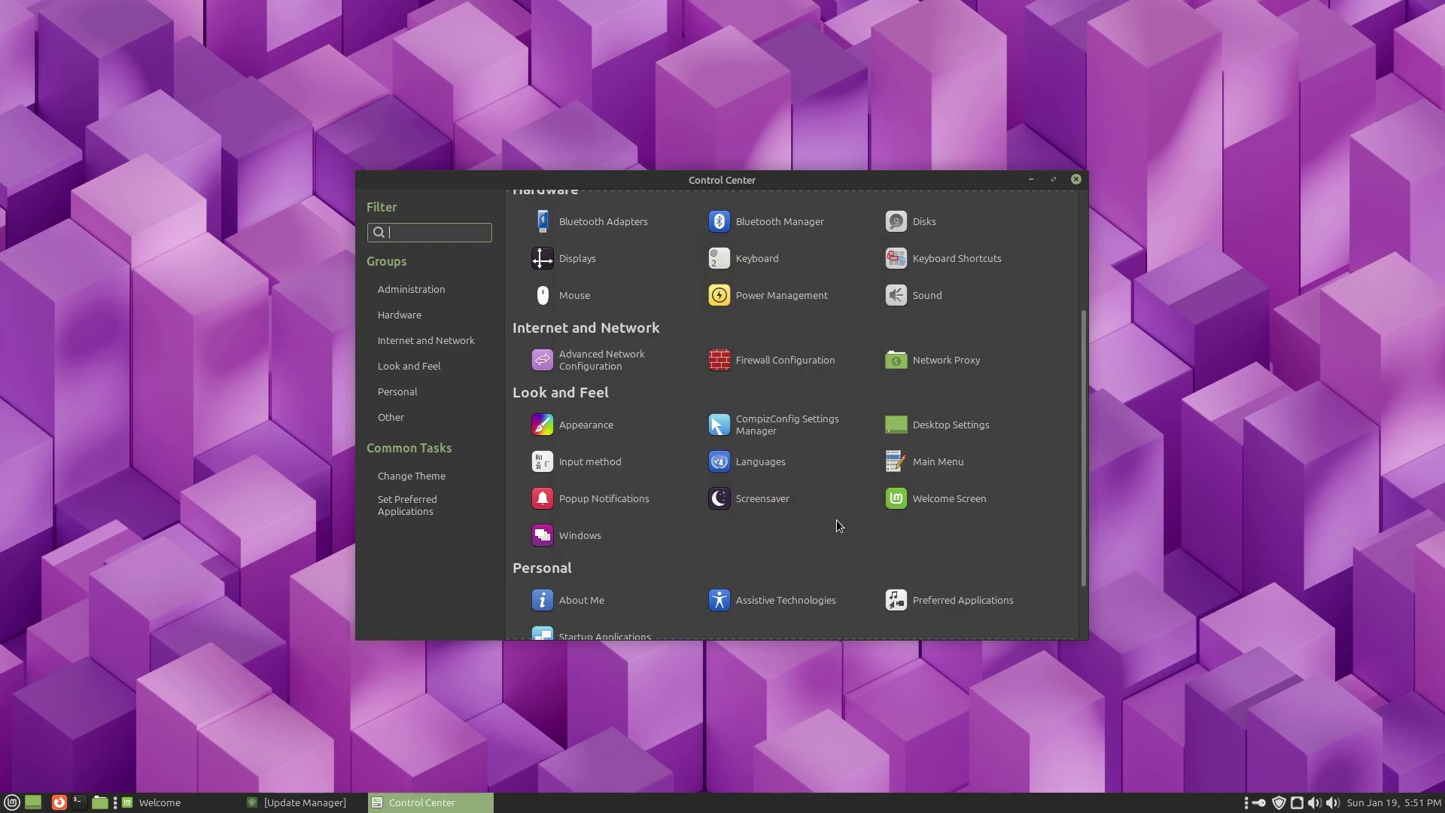
key(alt+F4)
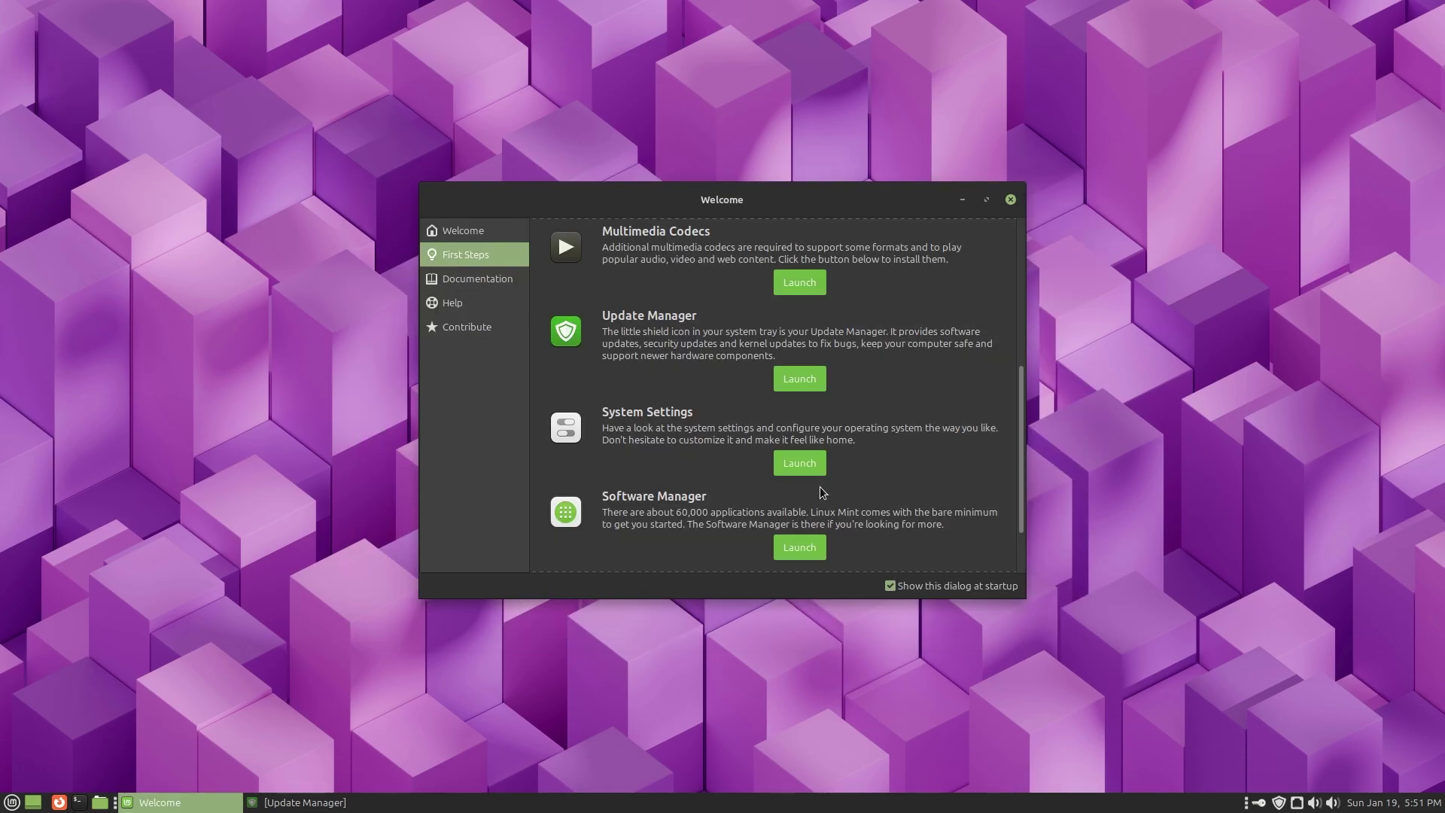
Launch Software Manager from Welcome, then start LibreOffice Writer from the application menu.
click(798, 547)
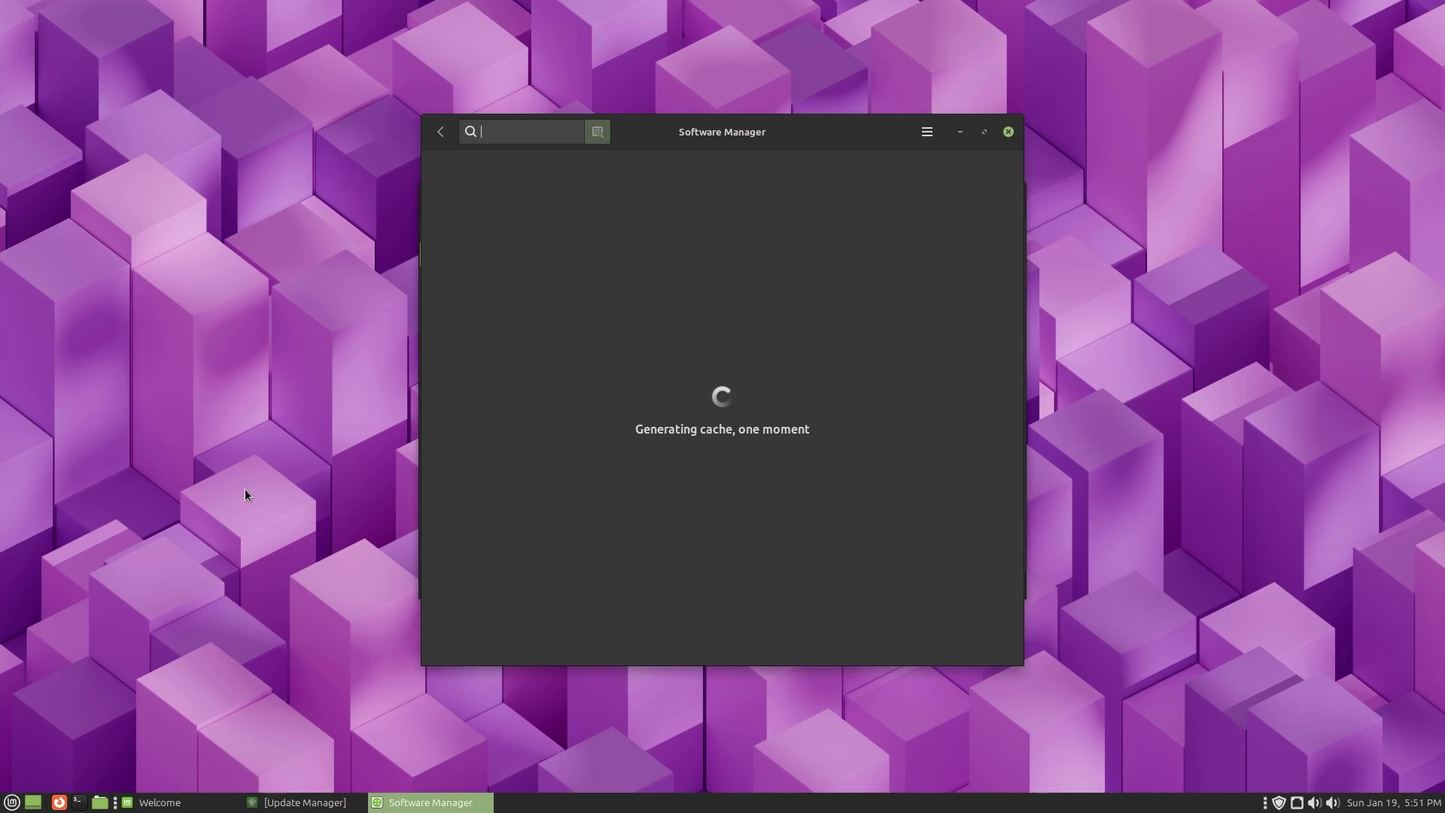
click(9, 804)
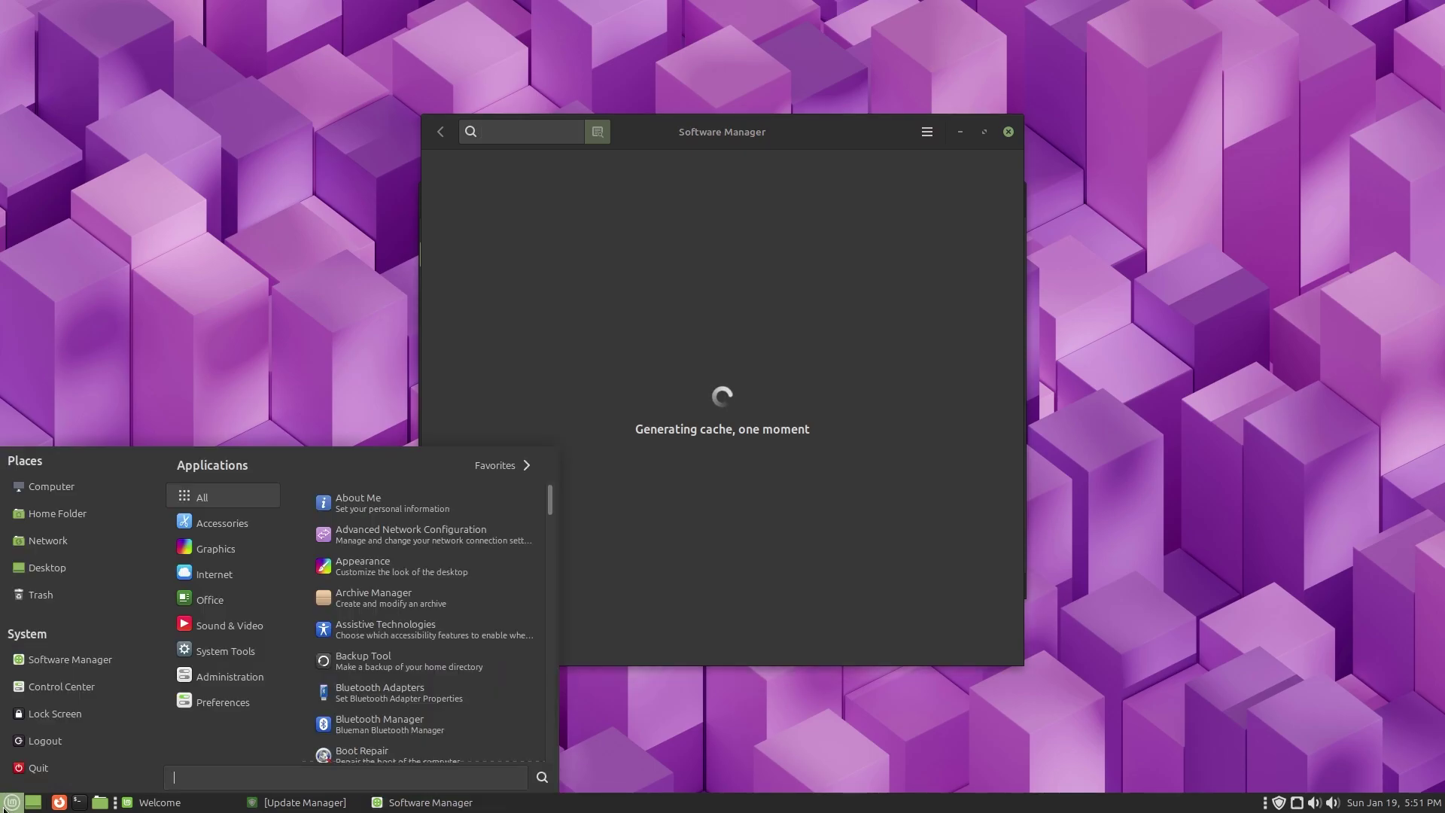
click(233, 557)
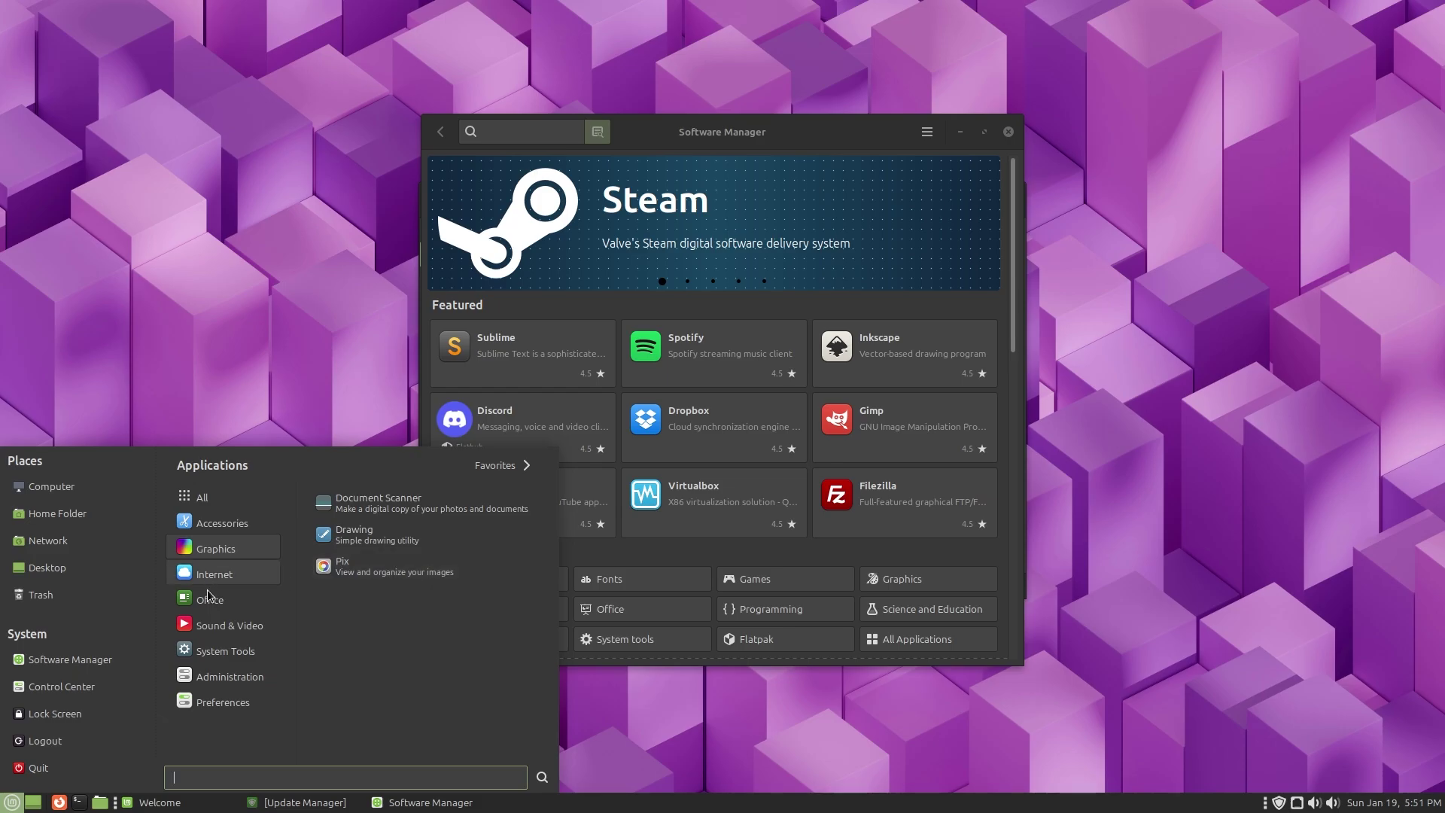
mouse_move(219, 600)
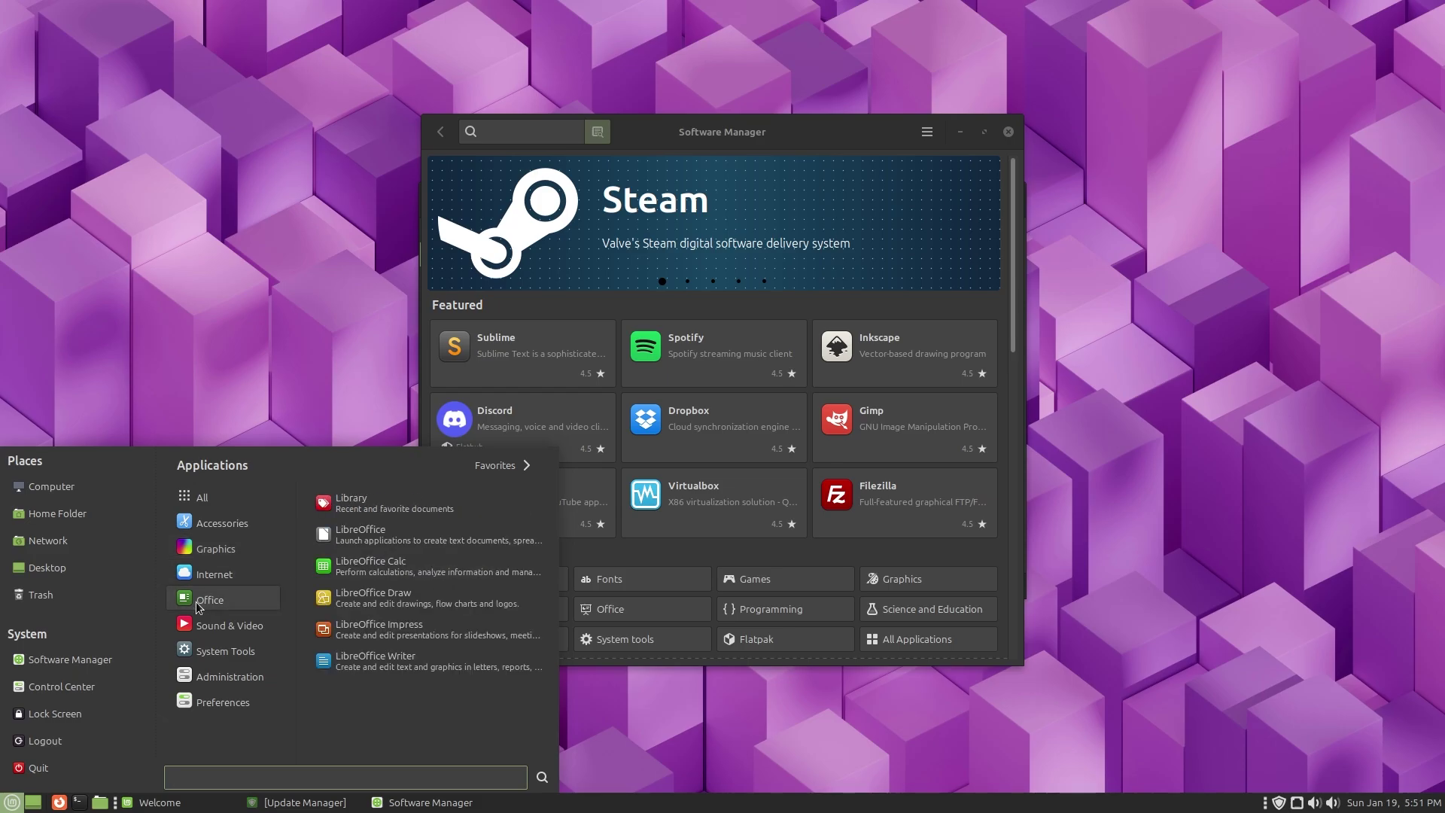
click(361, 656)
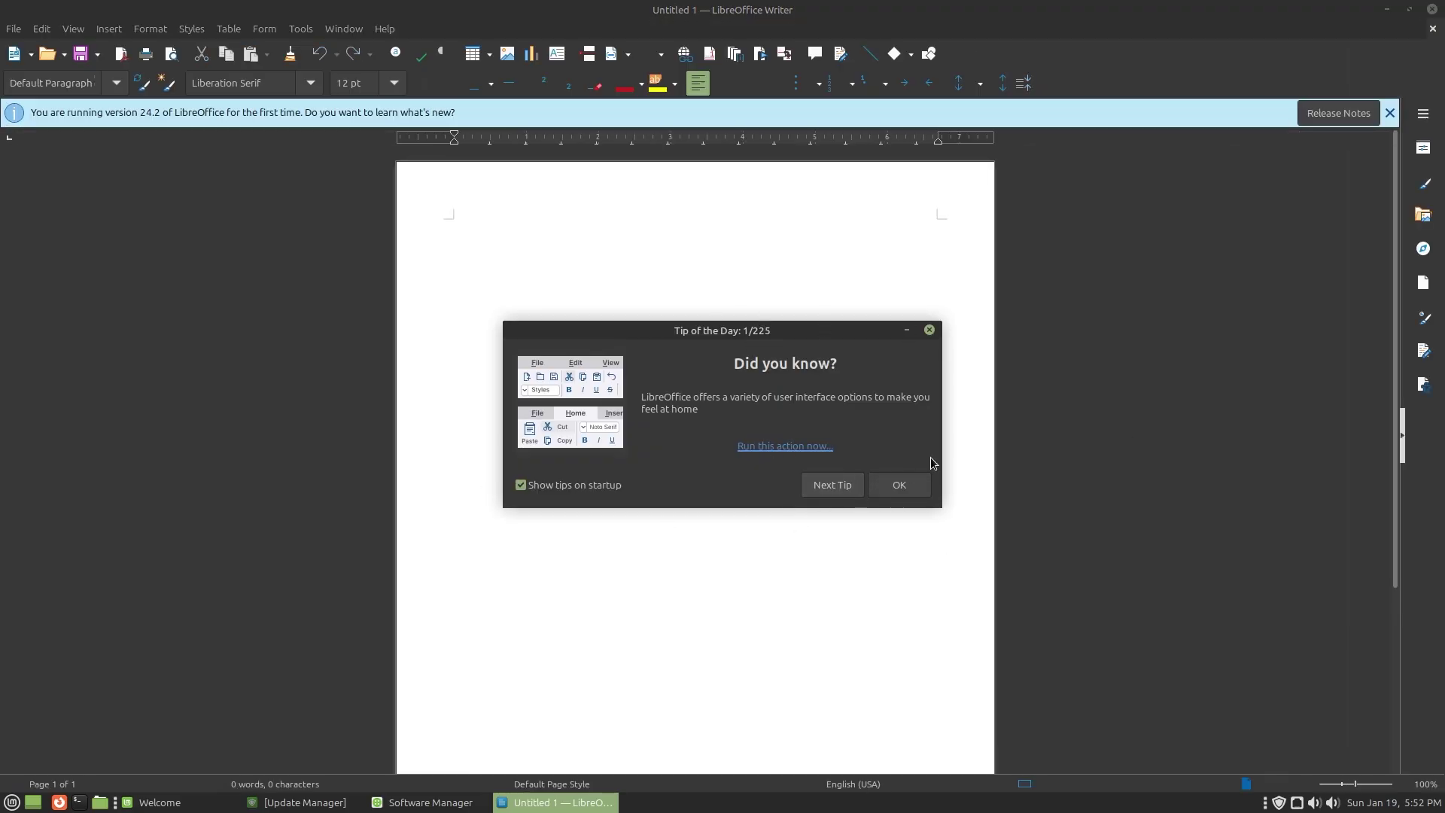
Dismiss the Tip of the Day, type a sample sentence, then delete it.
click(929, 331)
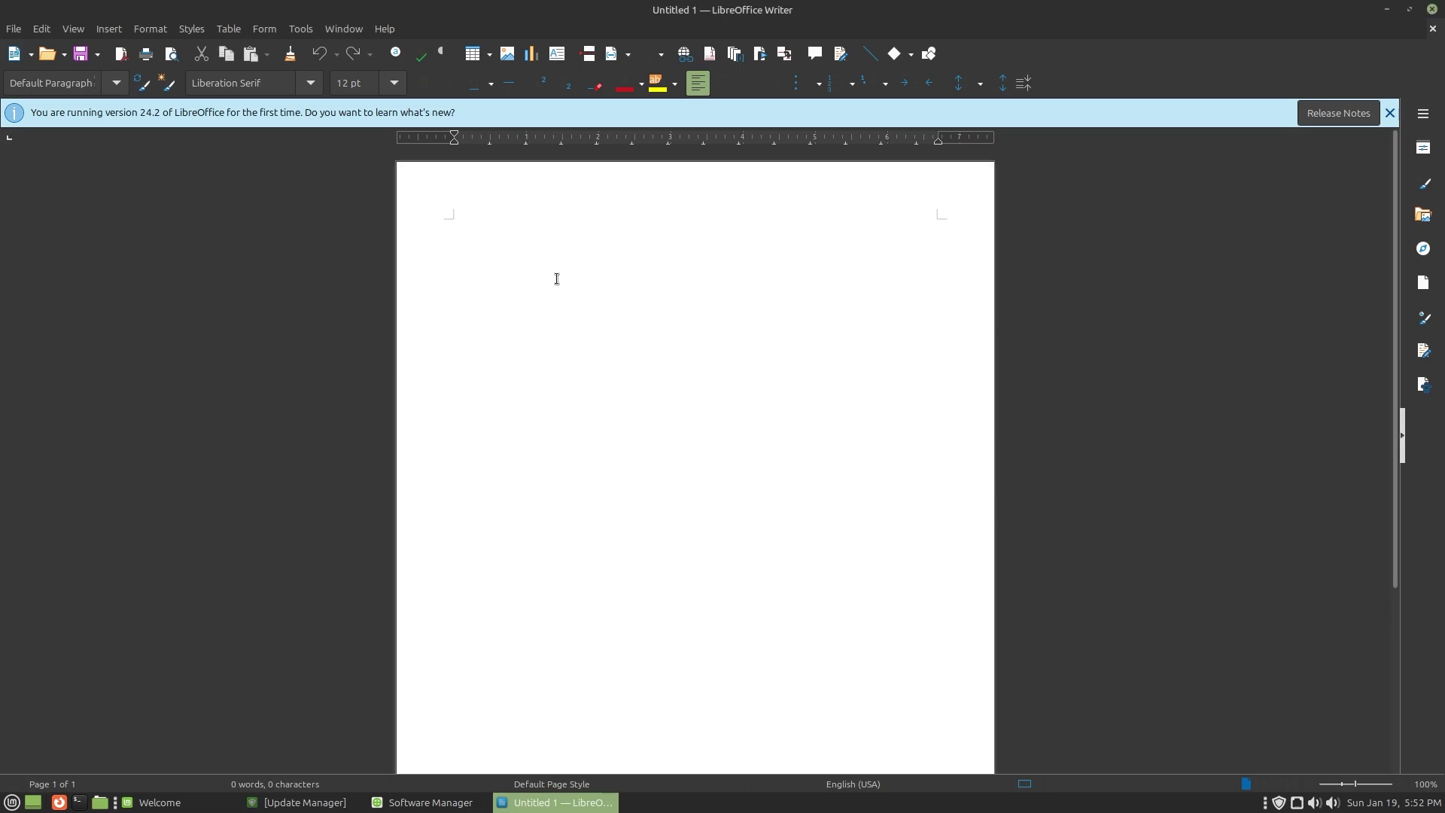
text(anirban is a good boy)
key(ctrl+a)
key(BackSpace)
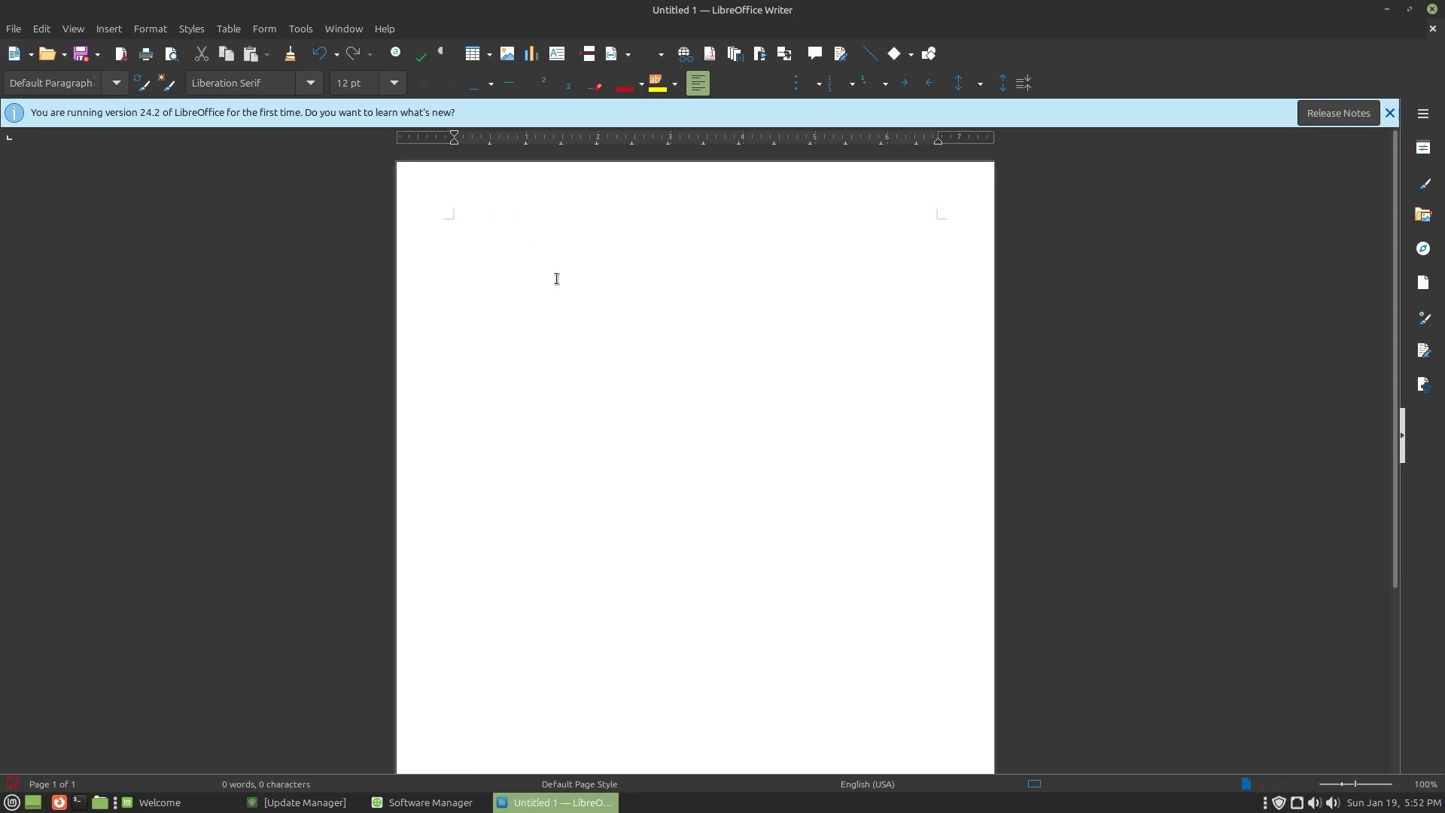
View Help > About LibreOffice, then quit Writer with Don't Save.
click(385, 28)
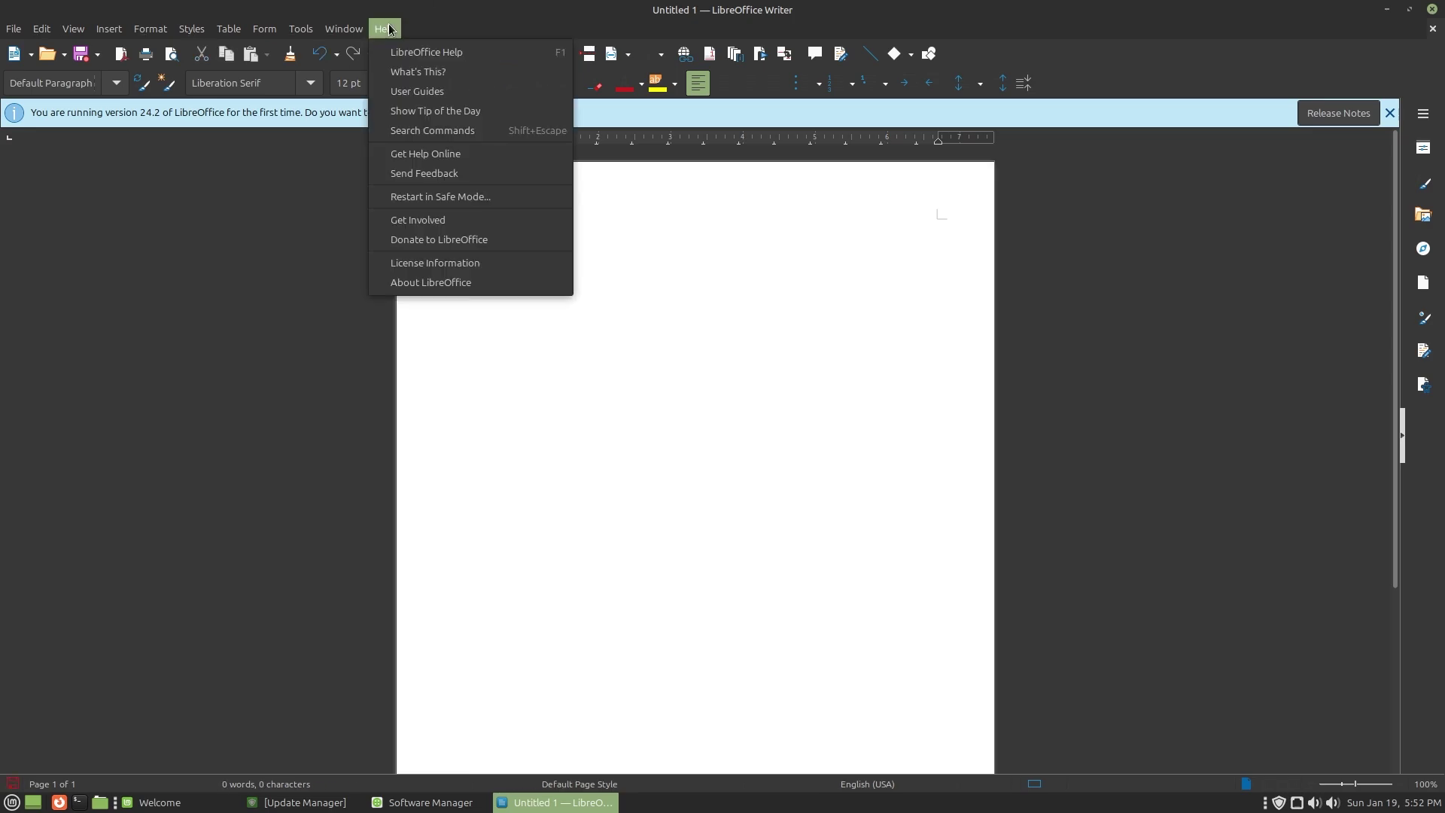
click(413, 286)
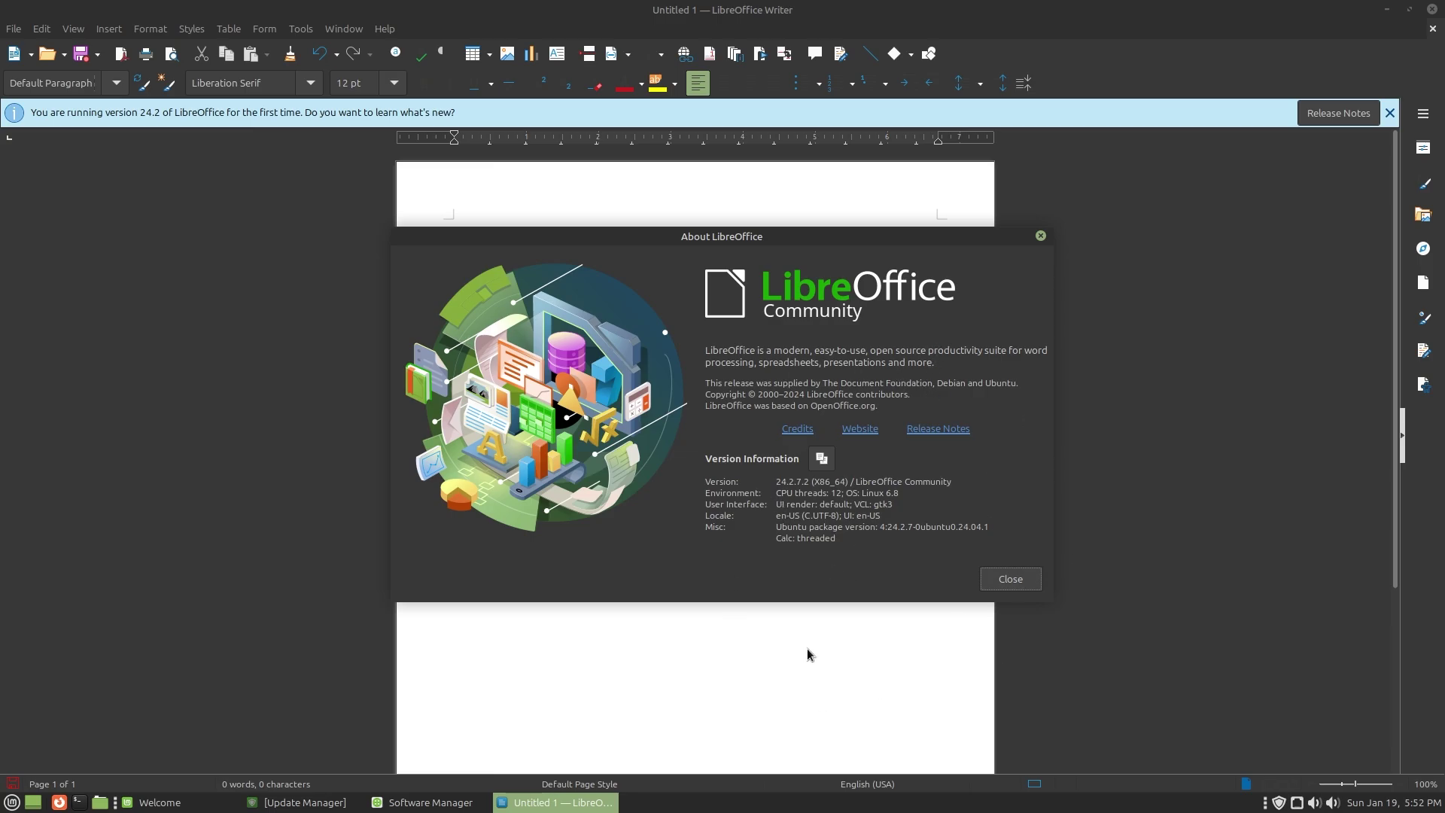
click(1040, 236)
click(1430, 9)
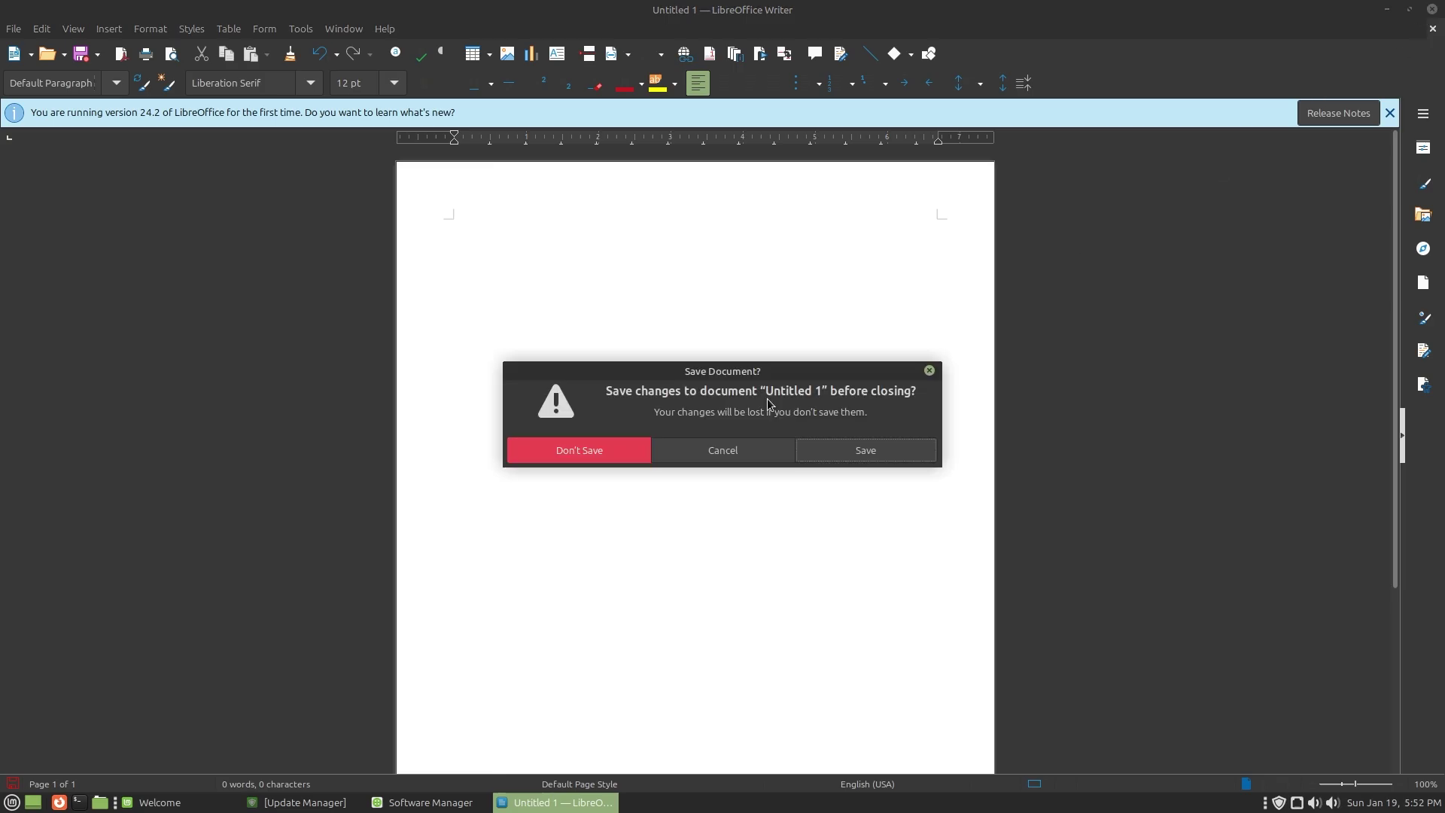
click(566, 440)
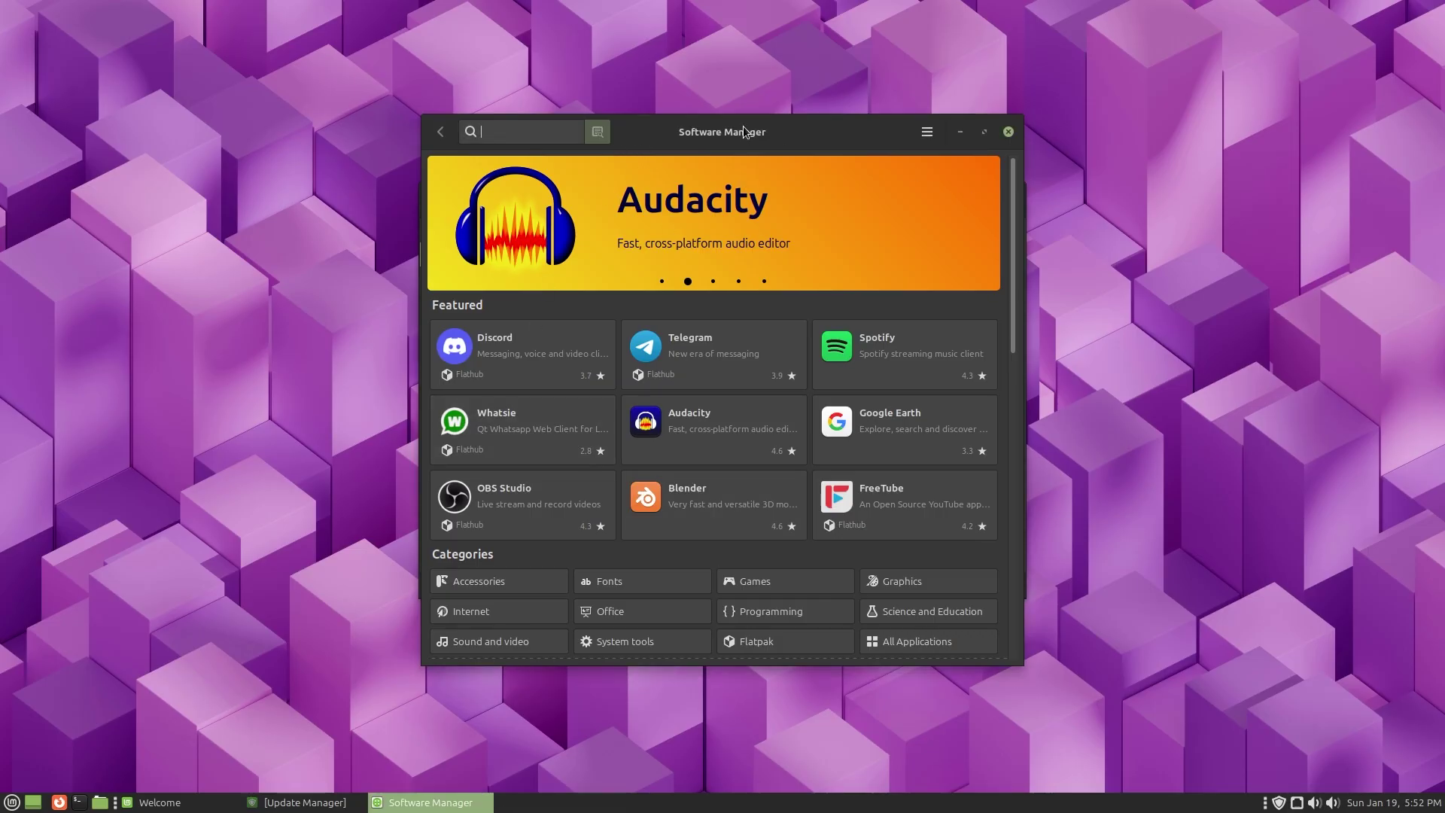
drag(759, 134, 761, 134)
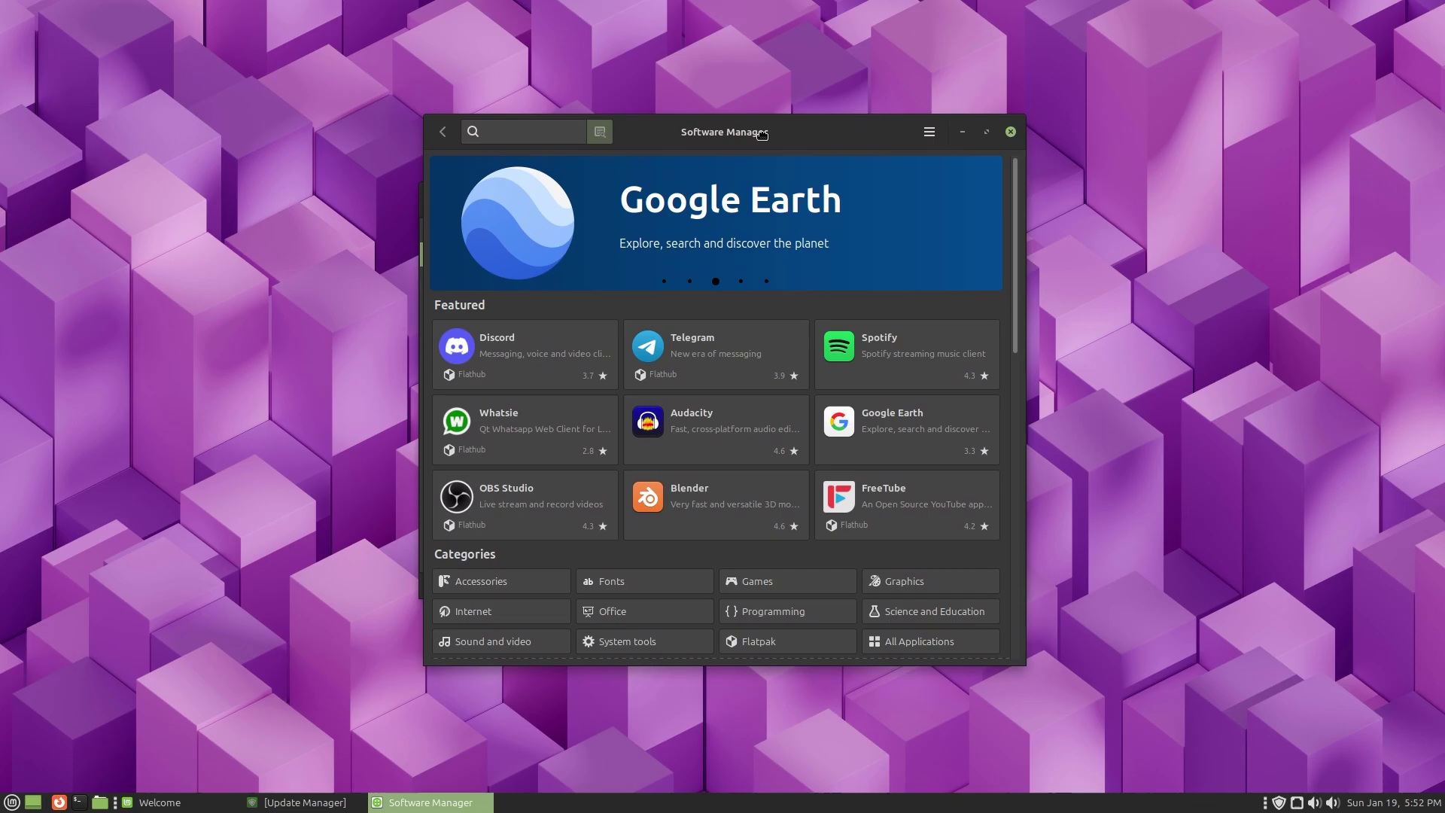
click(741, 281)
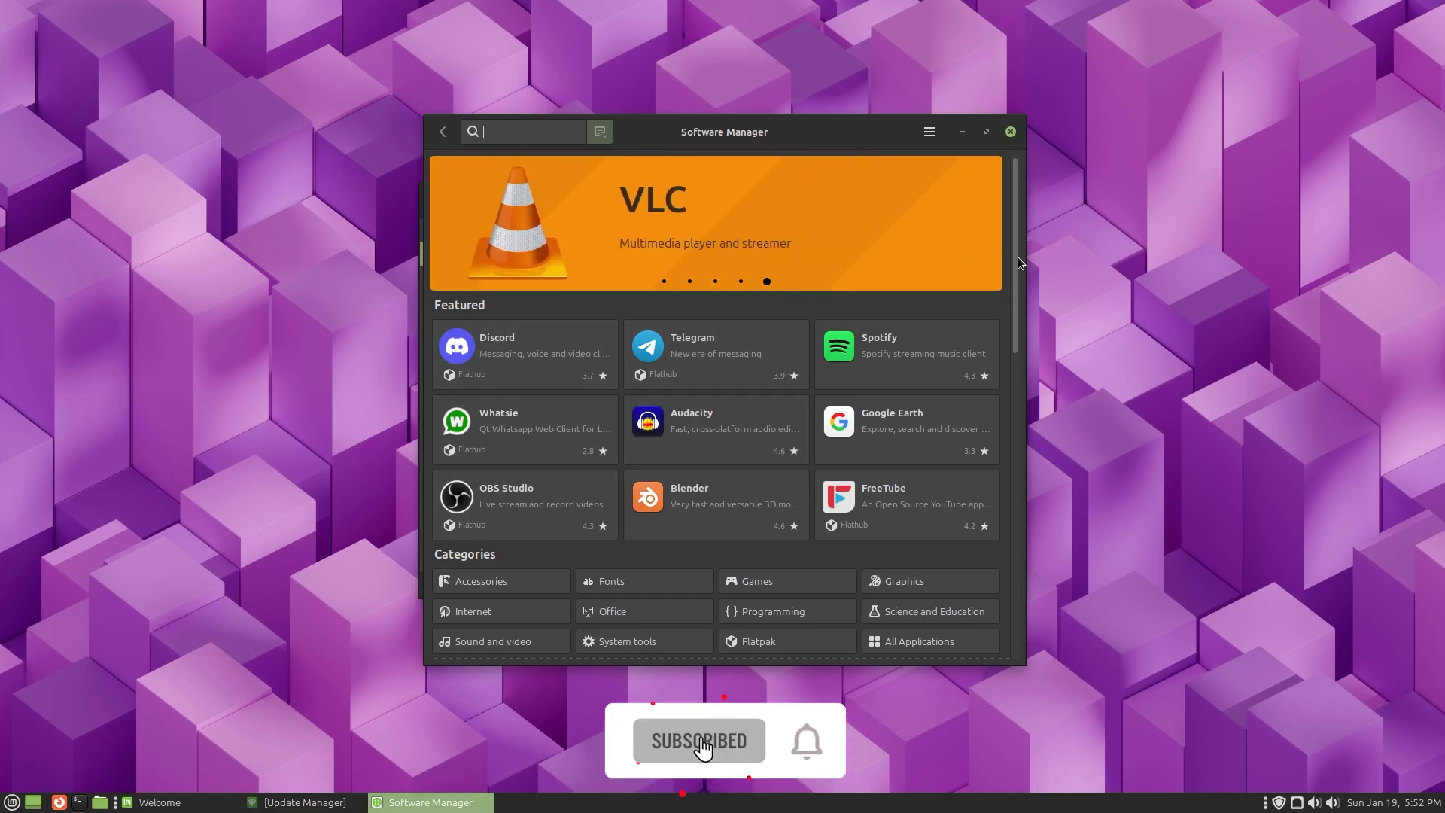
mouse_move(1014, 259)
mouse_down()
mouse_move(996, 620)
mouse_move(1017, 583)
mouse_move(1024, 431)
mouse_move(1008, 236)
mouse_up()
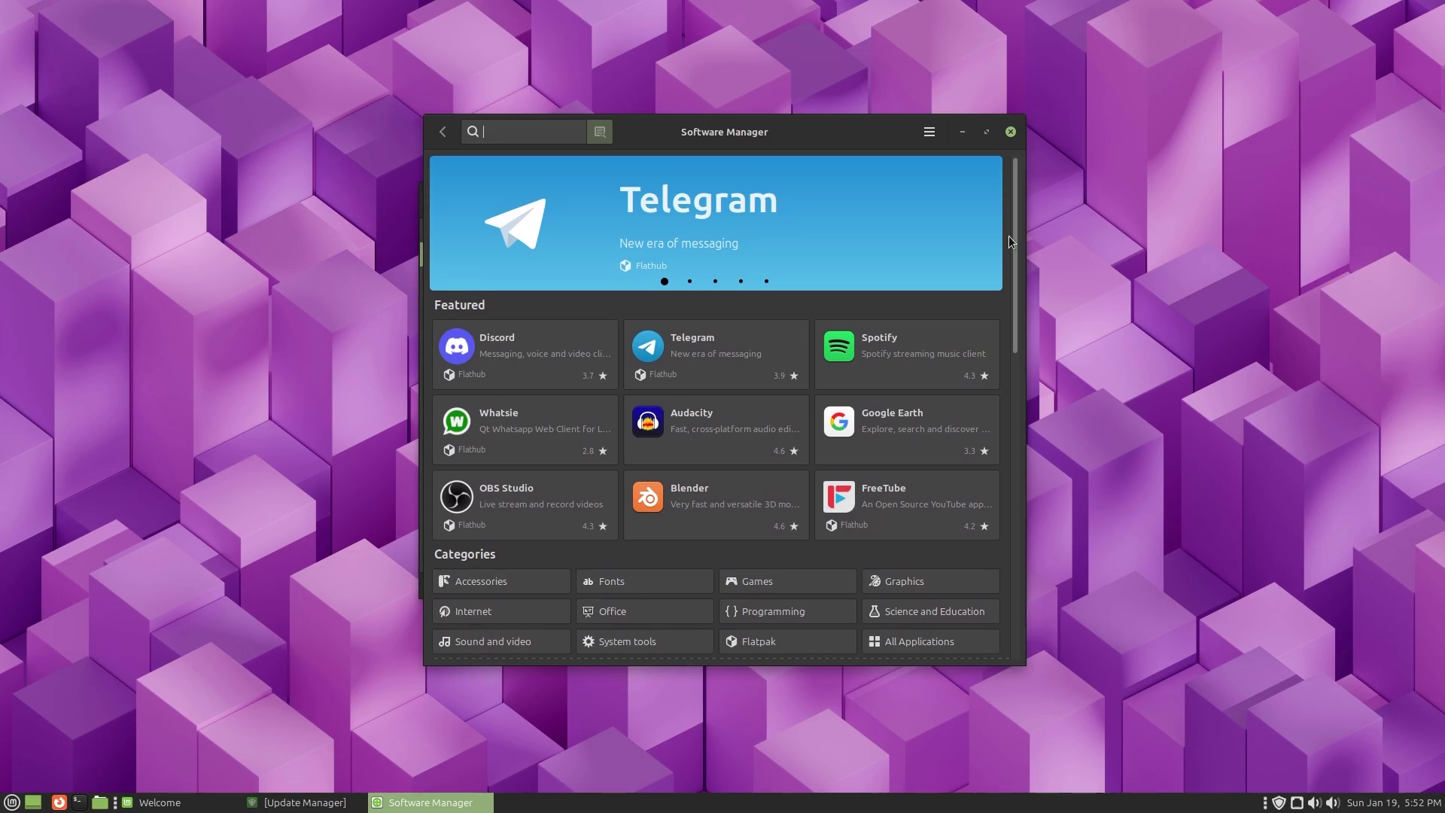
click(687, 279)
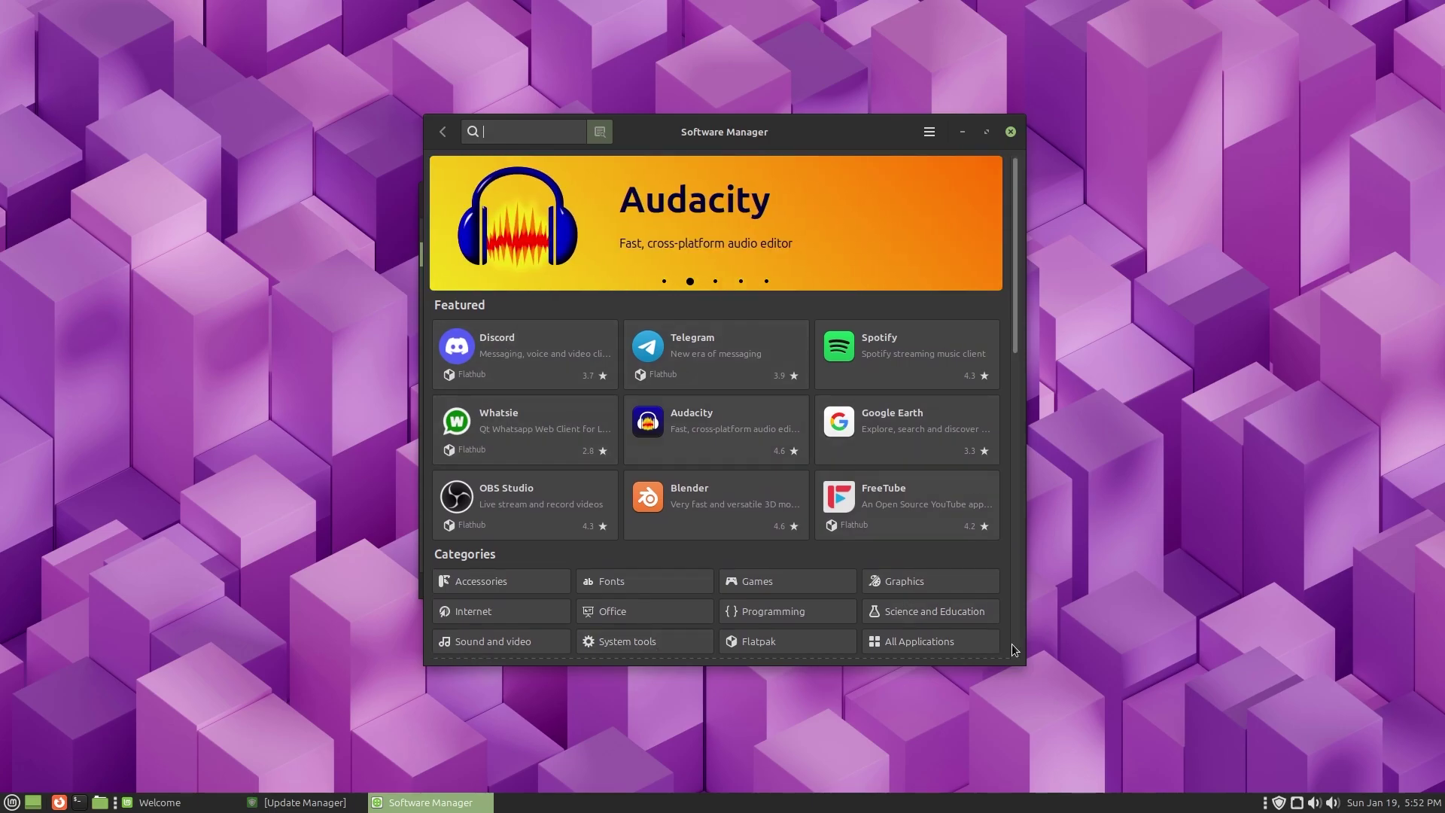
drag(1013, 269, 1009, 396)
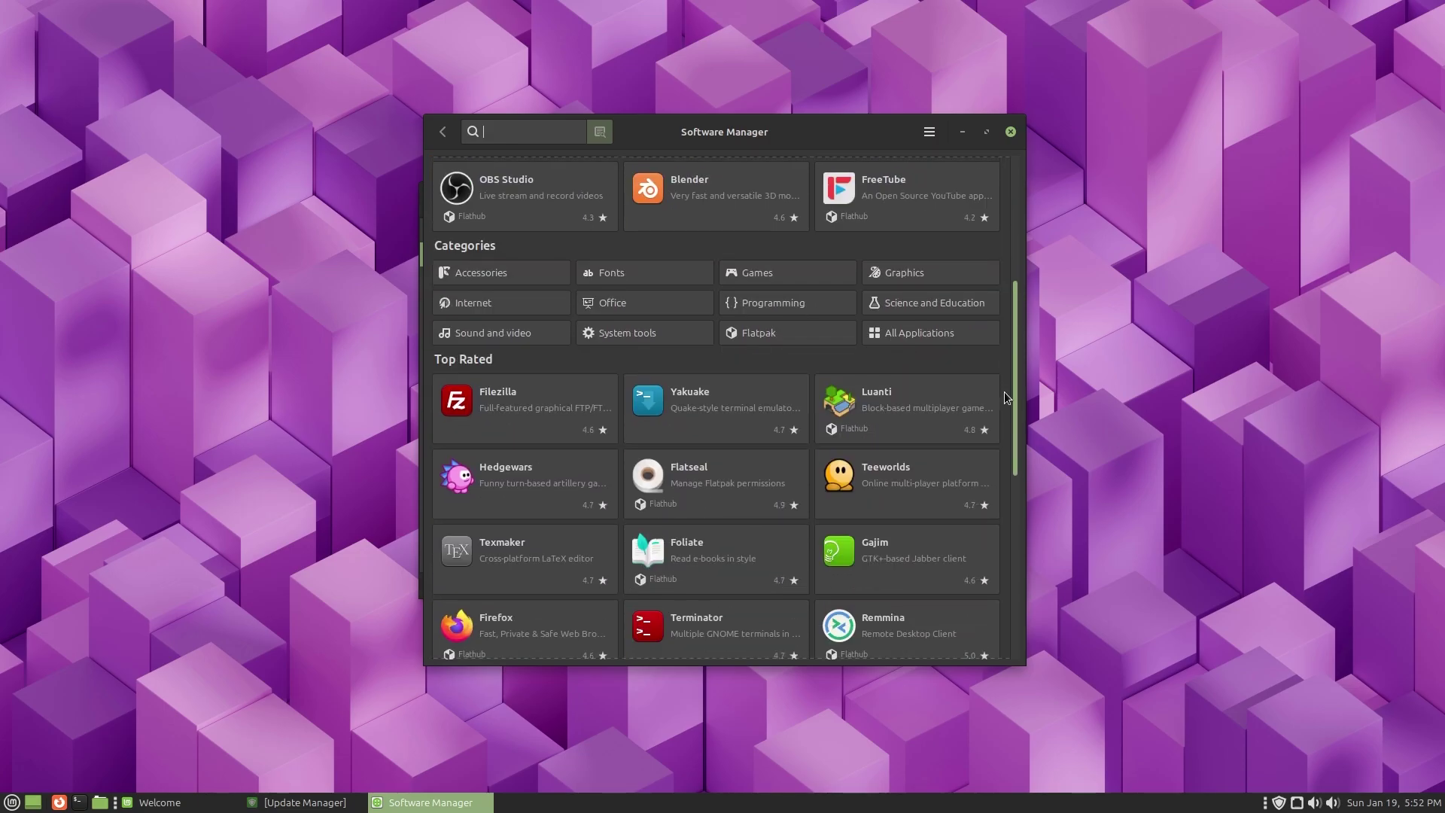
click(490, 332)
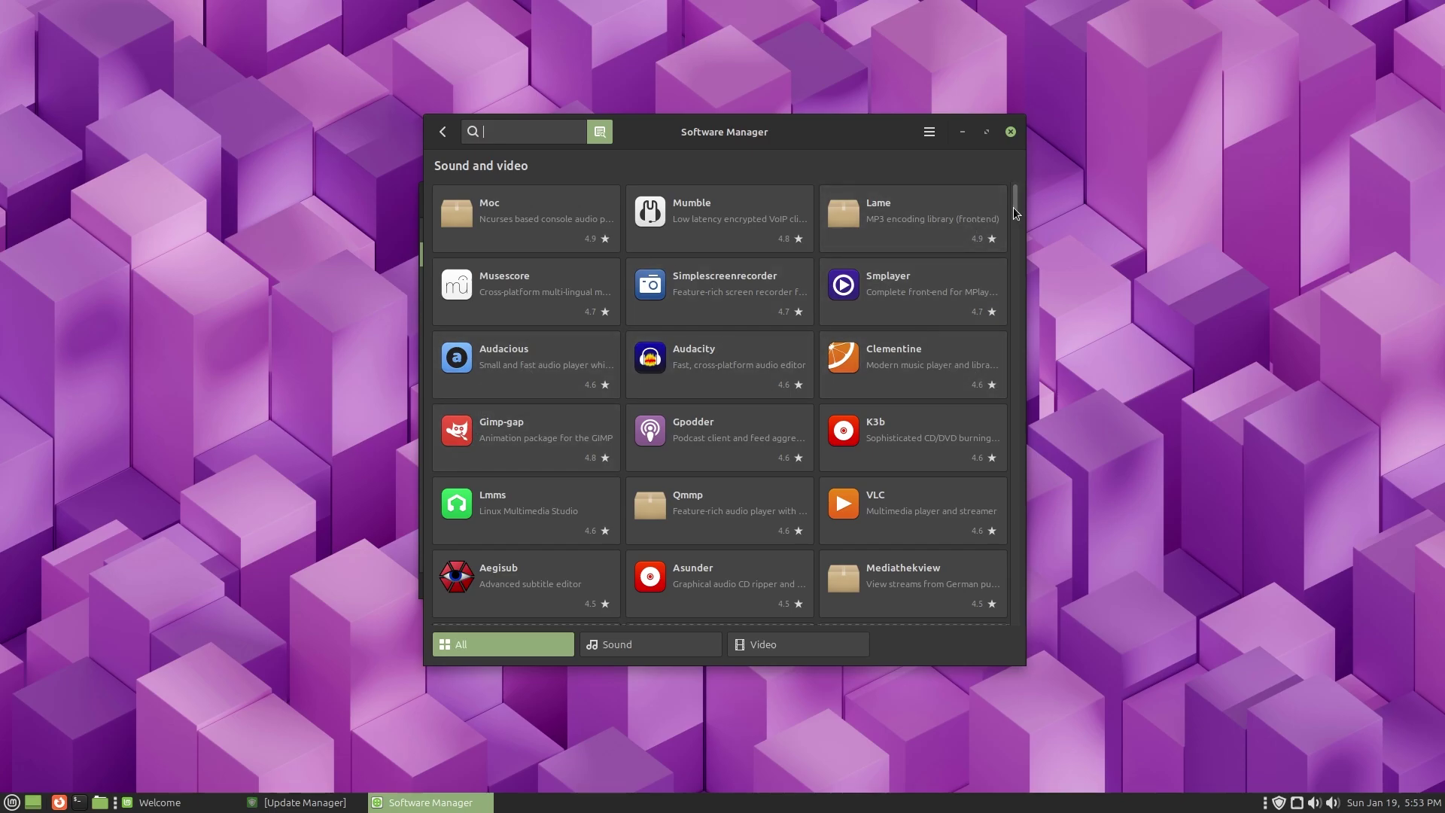
scroll(1016, 213, down, 5)
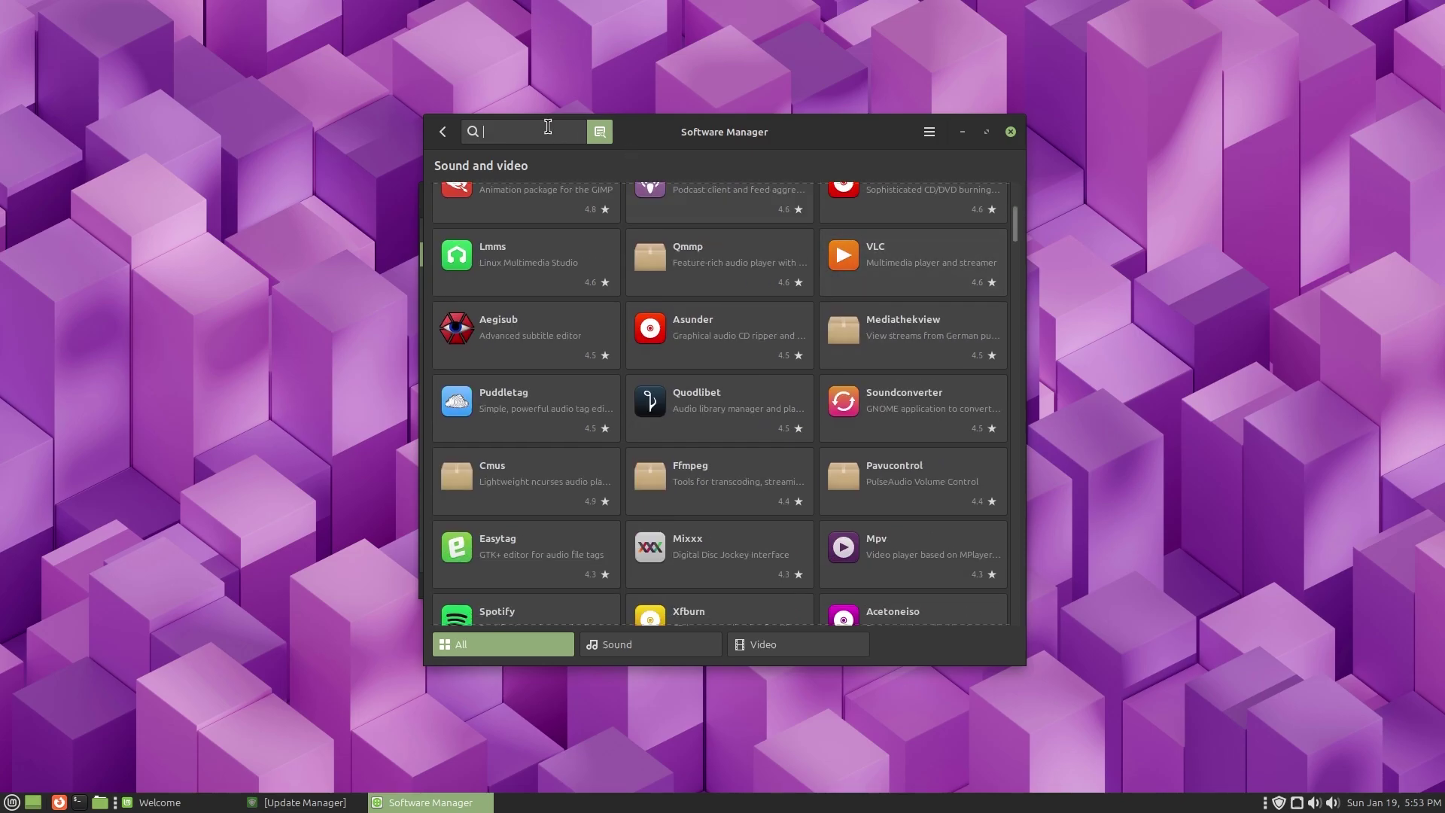
click(444, 135)
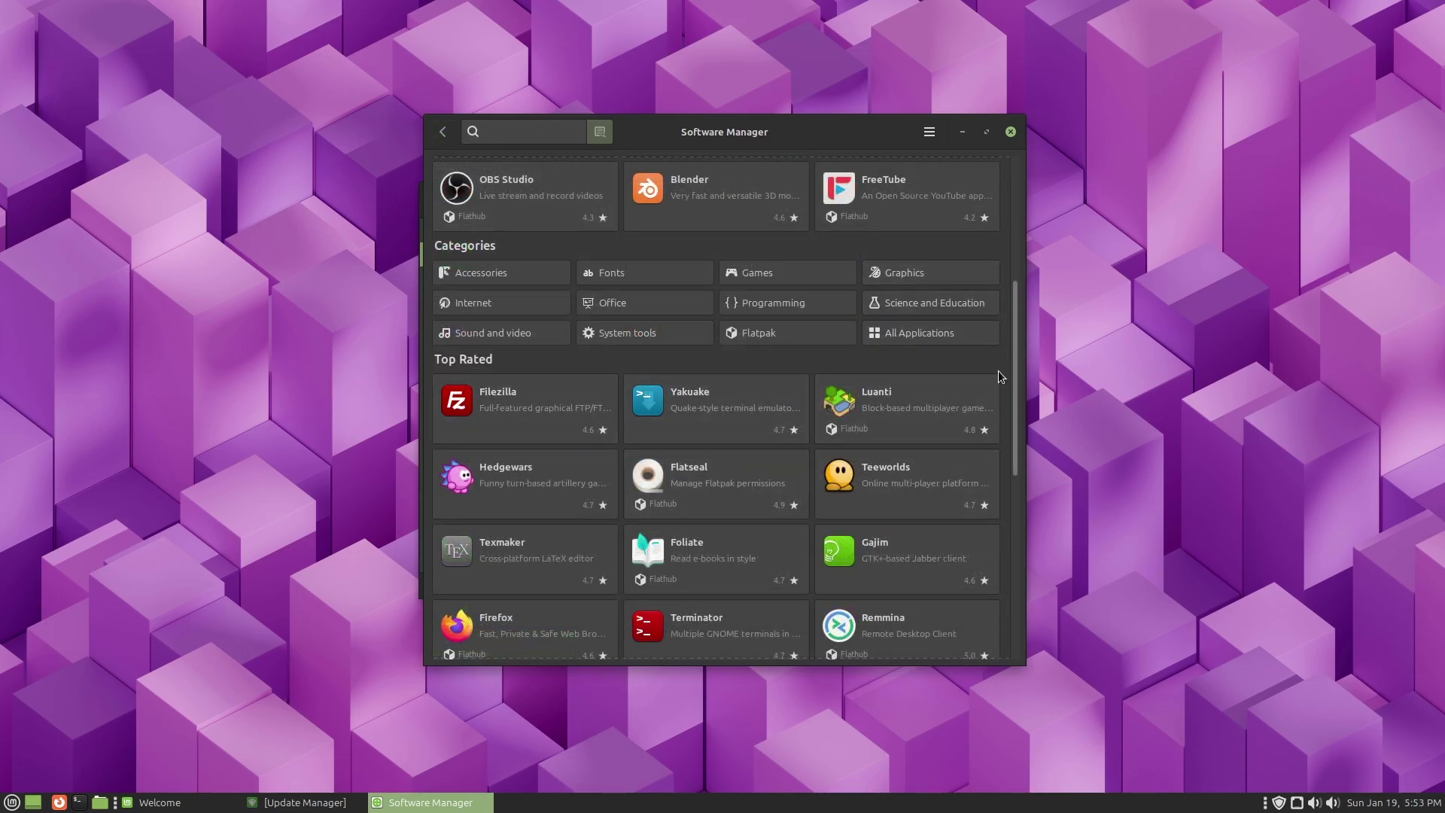
drag(1013, 367, 1022, 449)
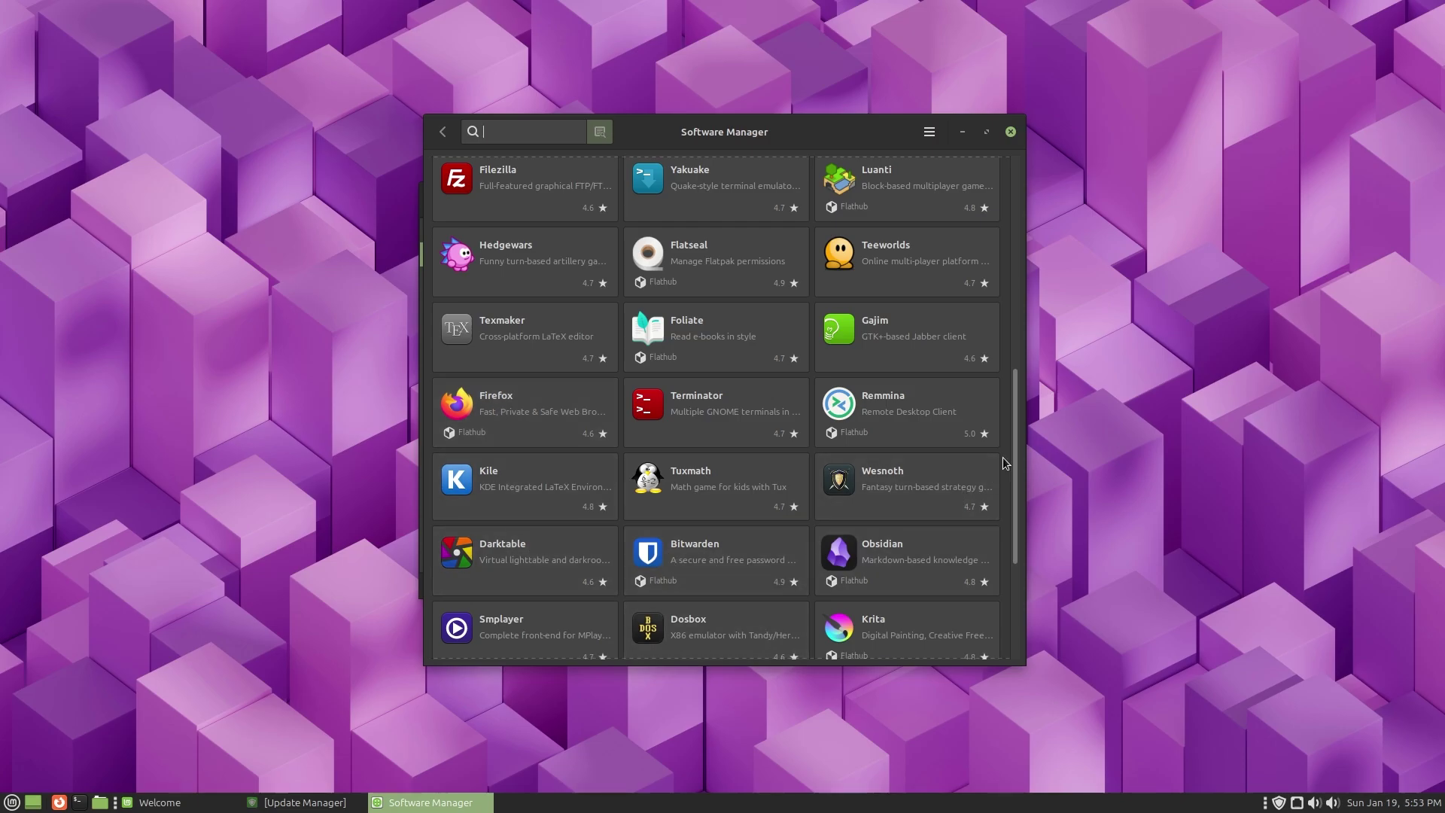
drag(1021, 420, 1014, 499)
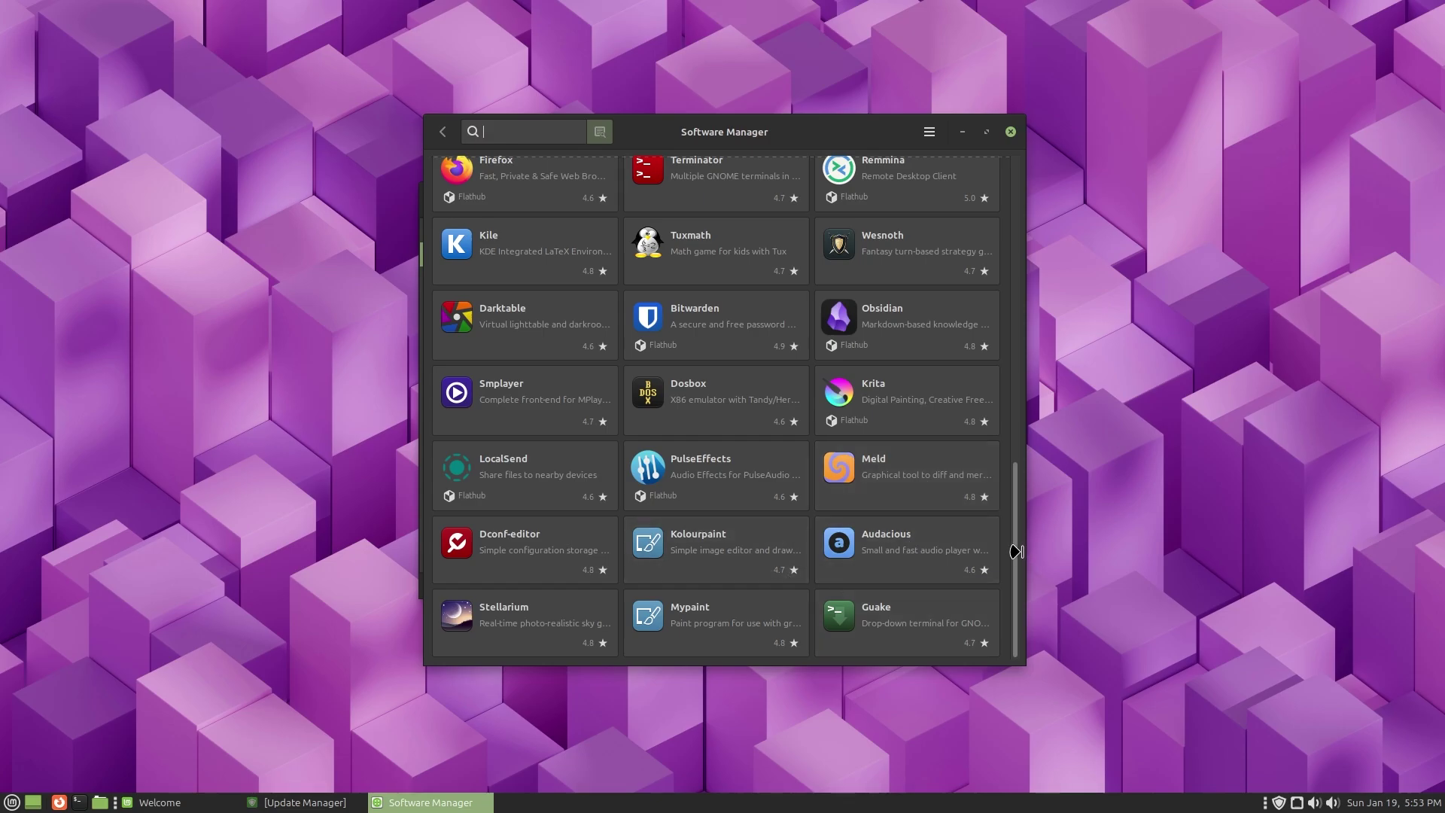
drag(1022, 564, 1016, 233)
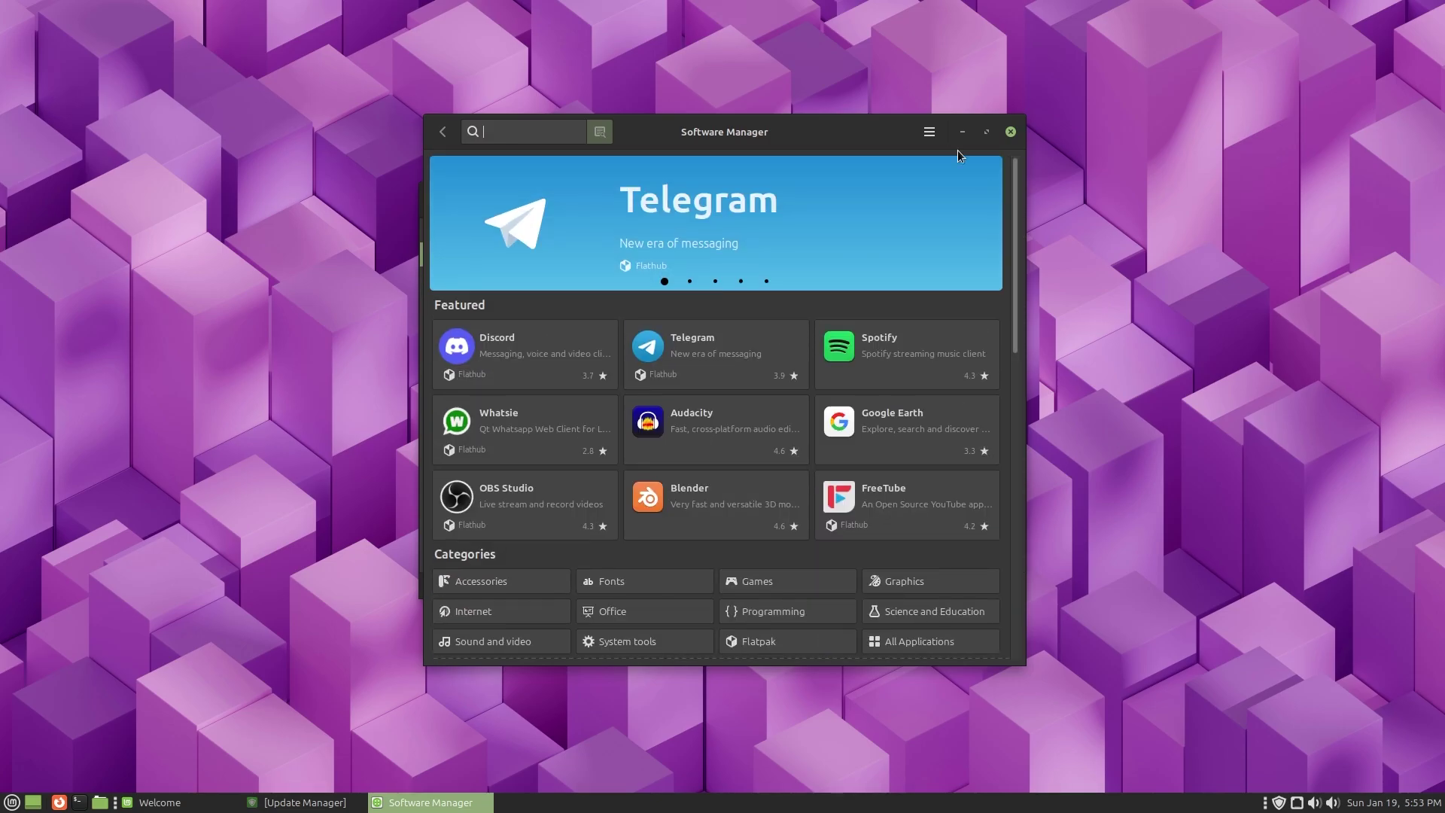
Open Software Sources and look through PPAs, Additional Repositories, Authentication Keys and Maintenance.
click(929, 132)
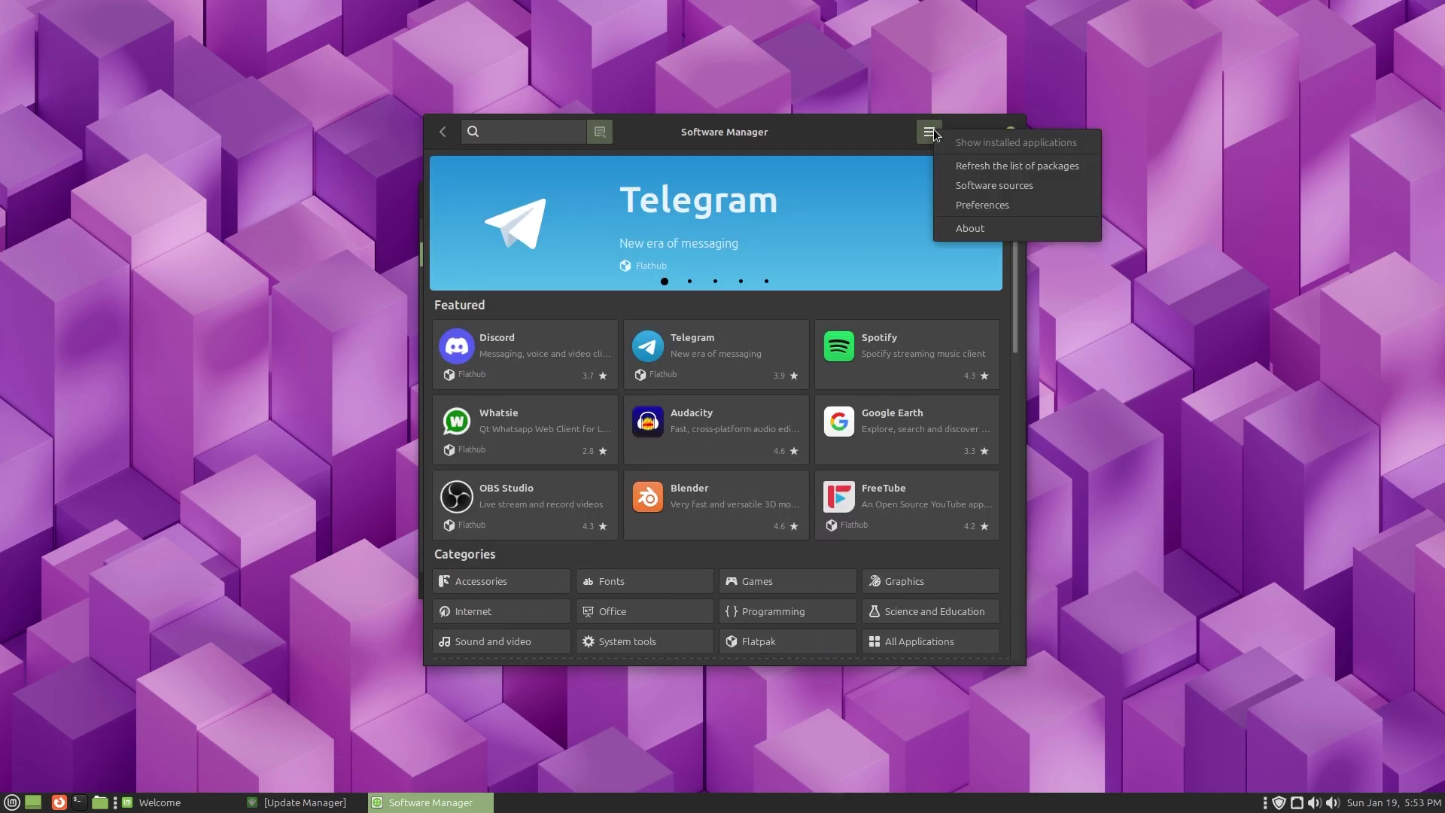
click(1024, 191)
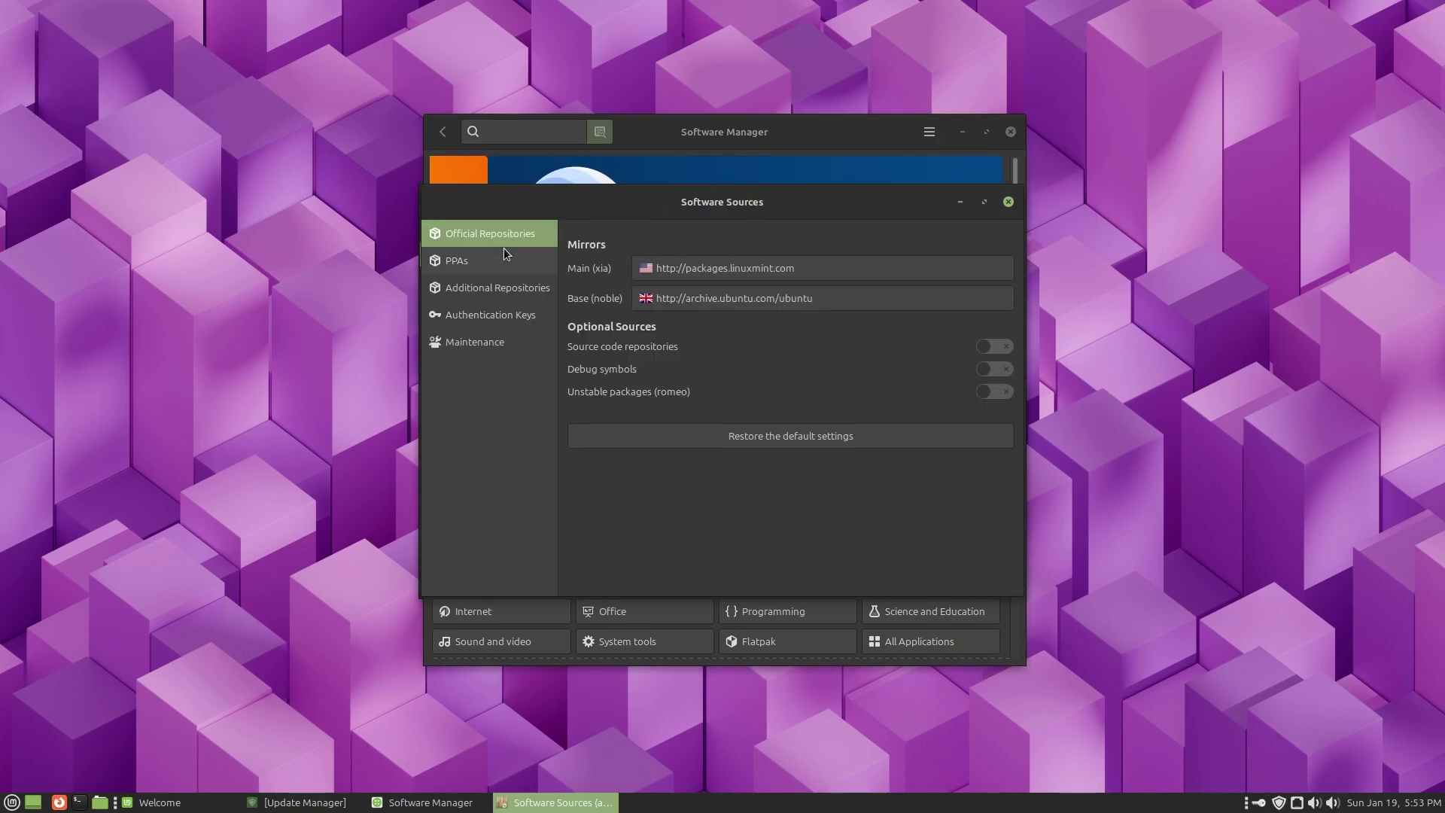
click(478, 260)
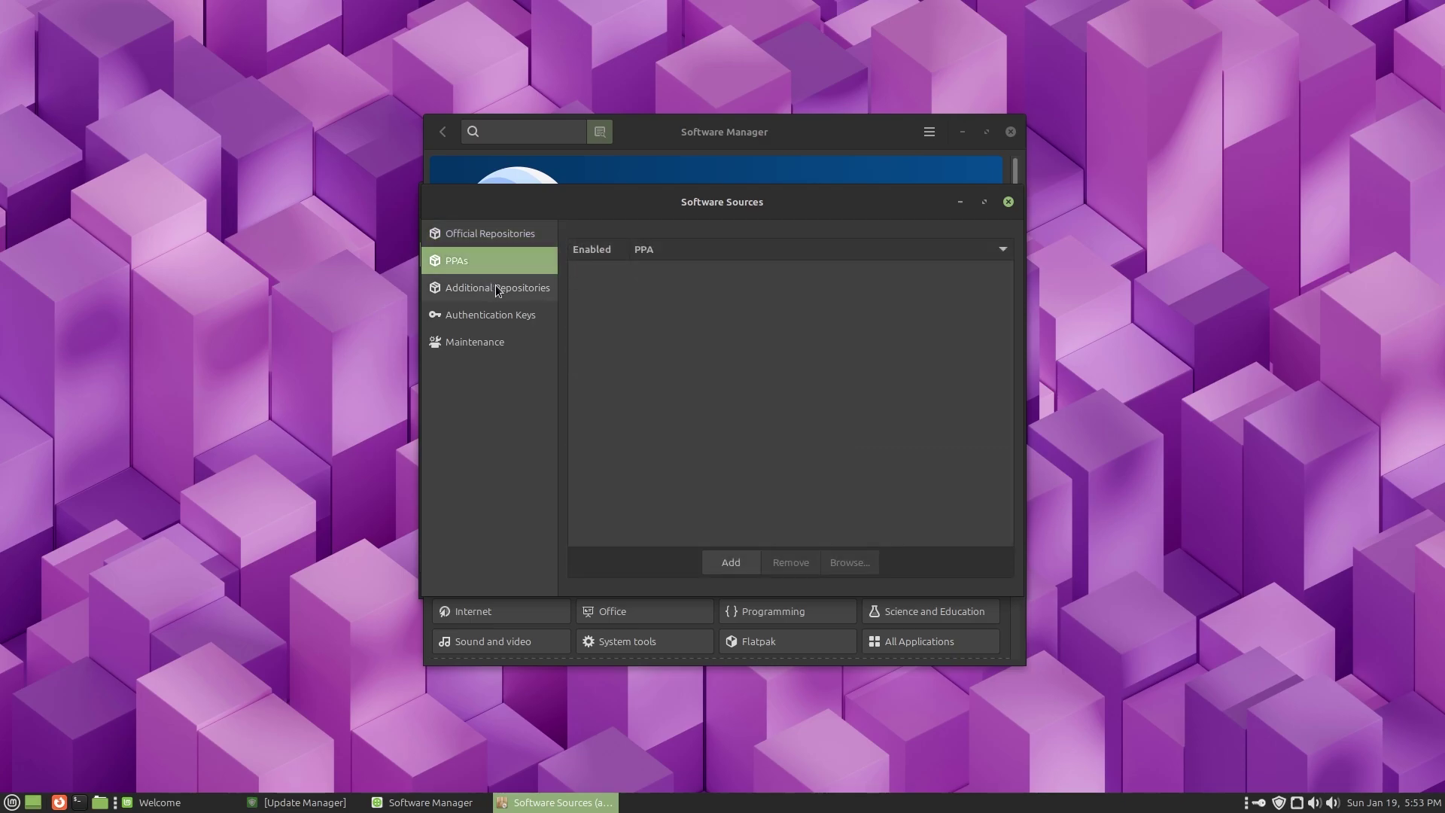
click(499, 292)
click(513, 319)
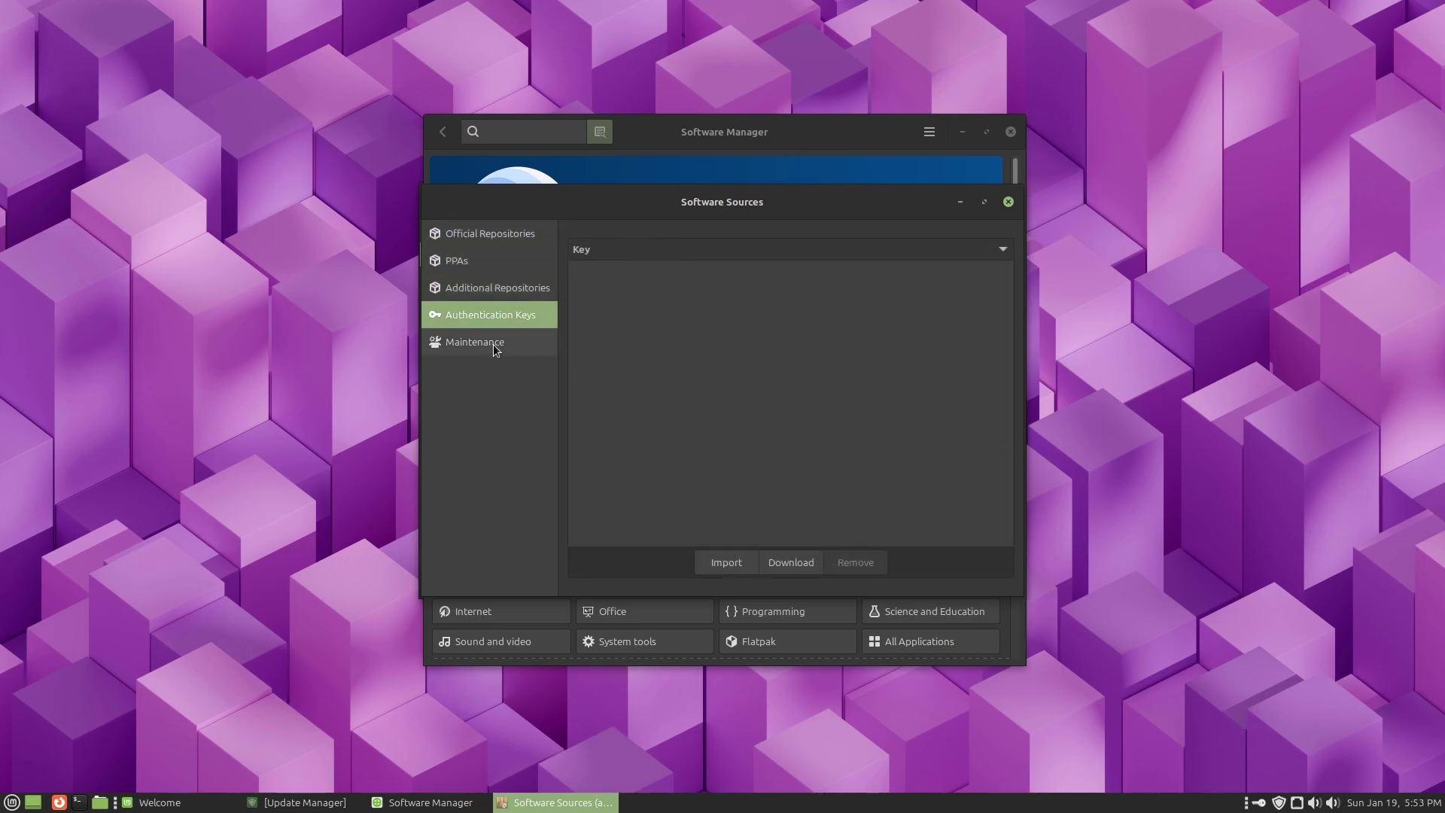
click(493, 343)
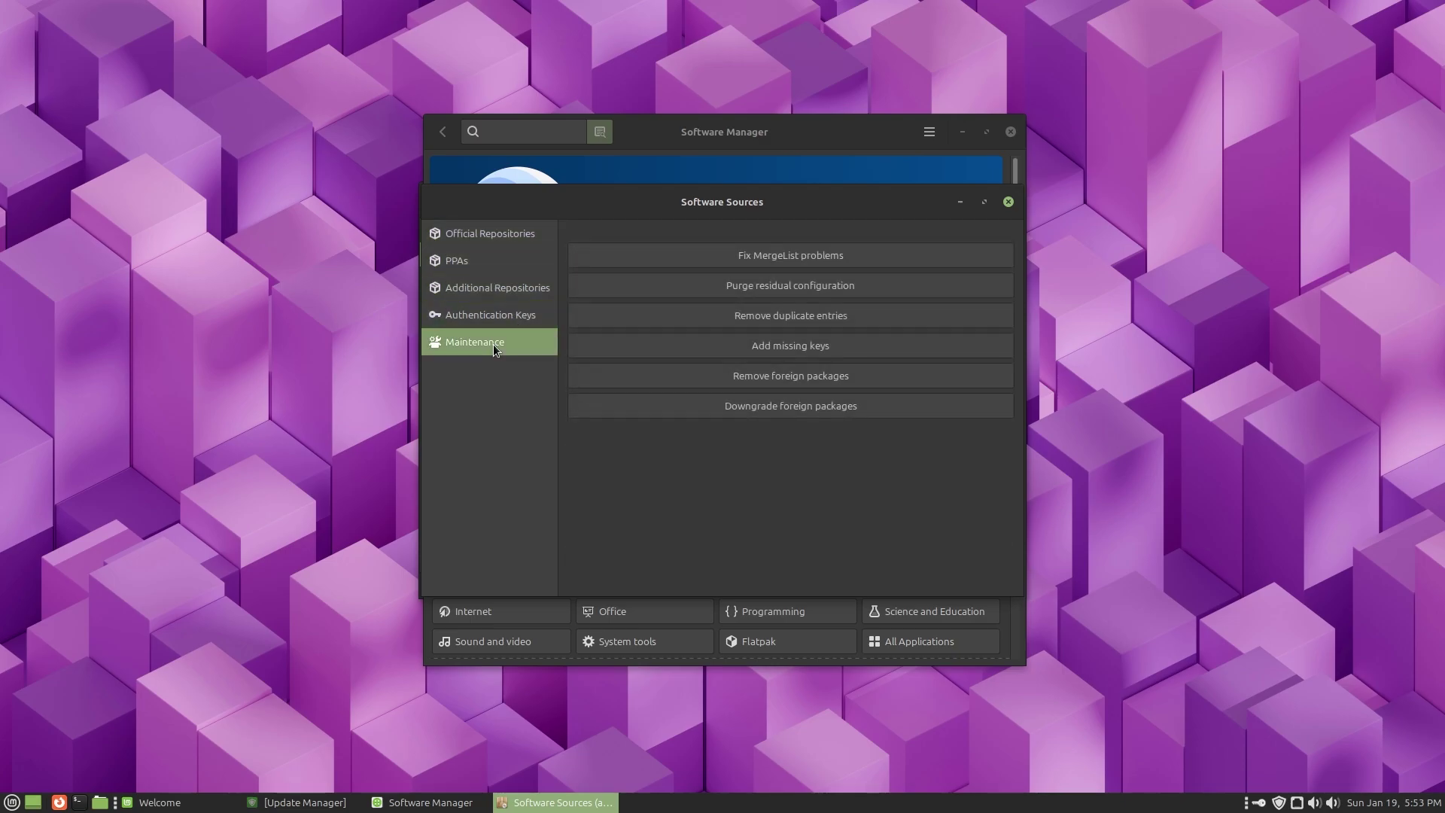
Close Software Sources and pick another entry from Software Manager's main menu.
click(1008, 202)
click(928, 133)
click(1004, 207)
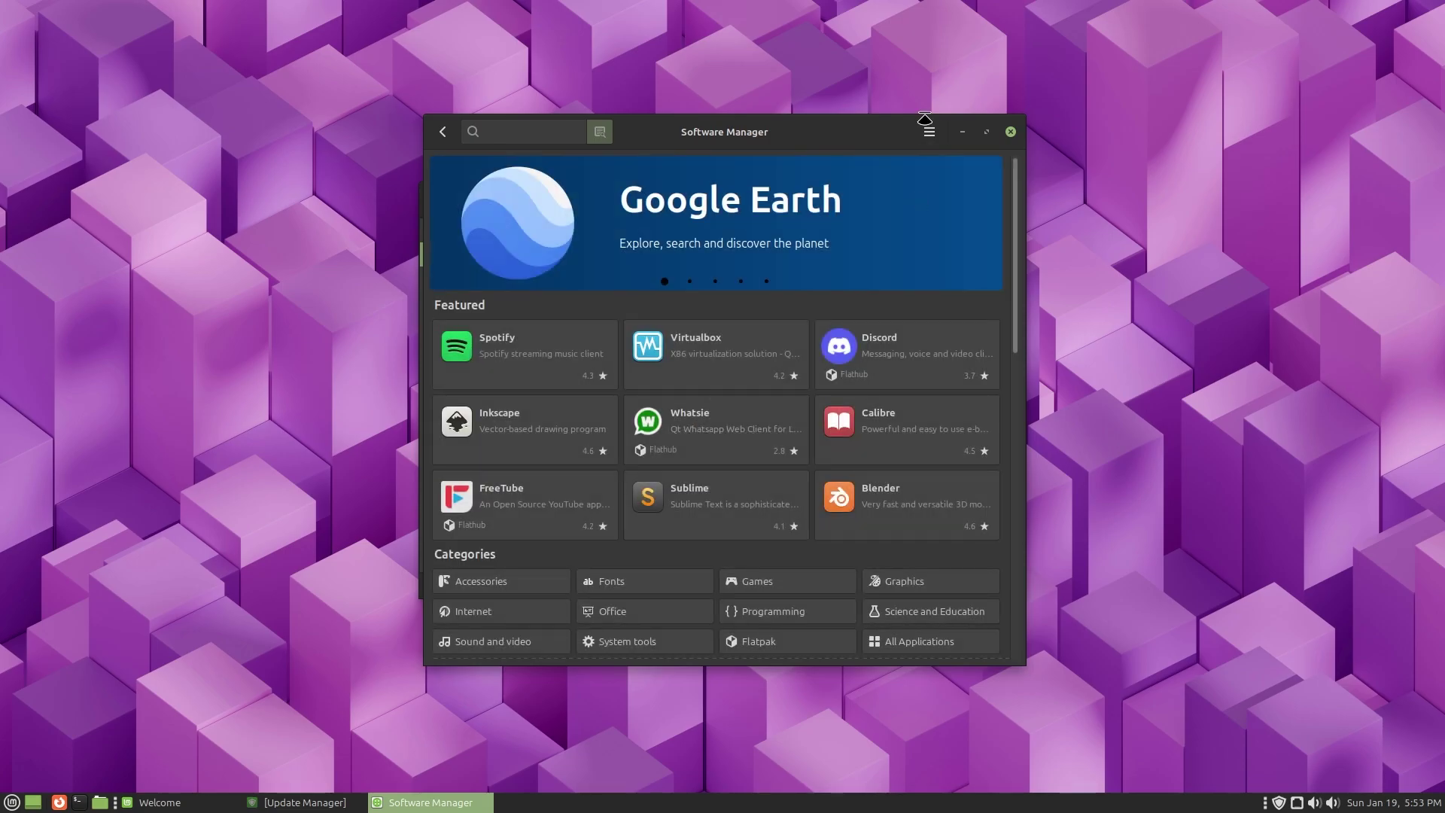
Minimize and restore Software Manager, view its Preferences, then close the store.
click(431, 802)
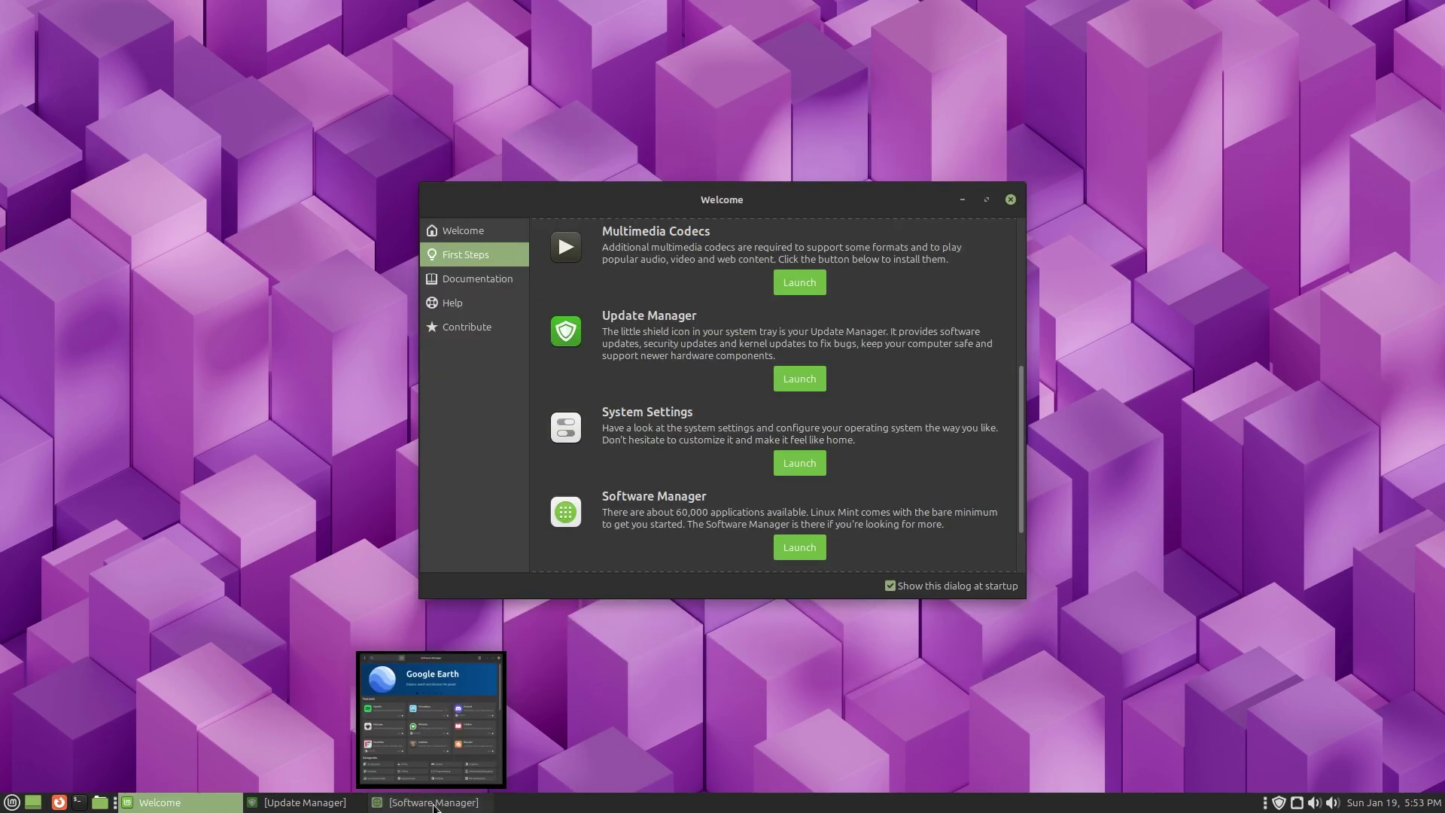
click(430, 802)
click(929, 132)
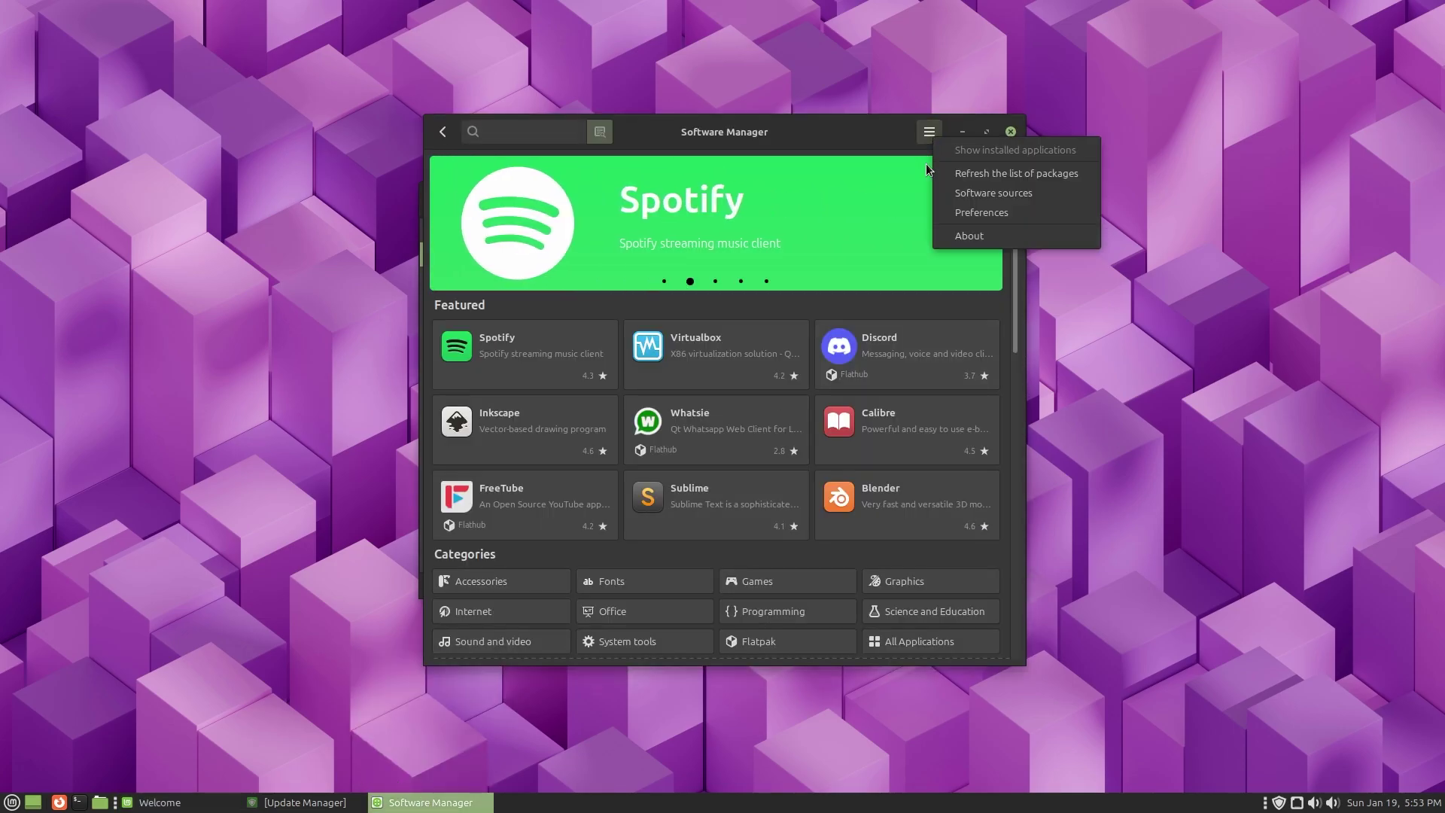
click(956, 214)
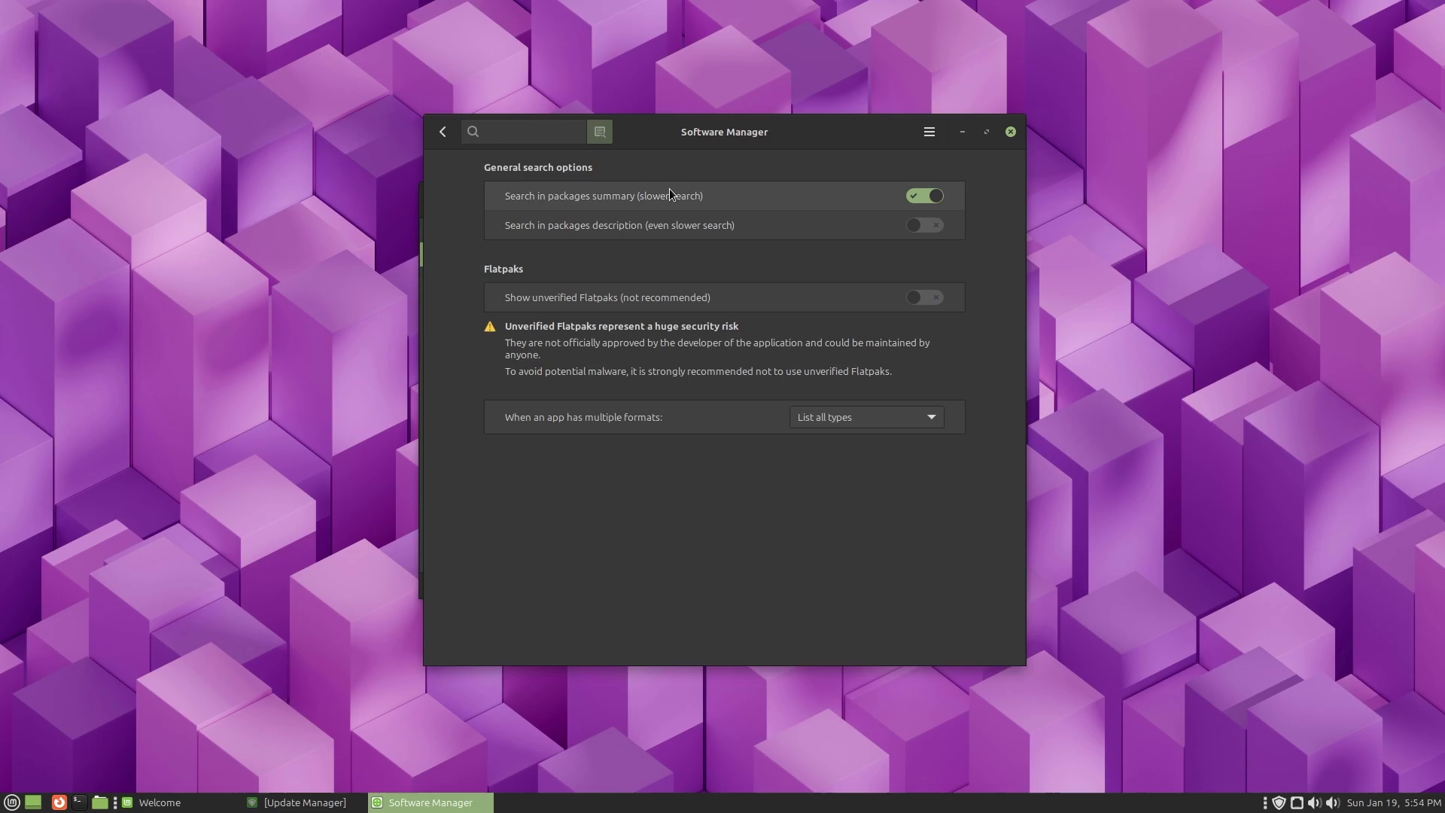
click(1010, 133)
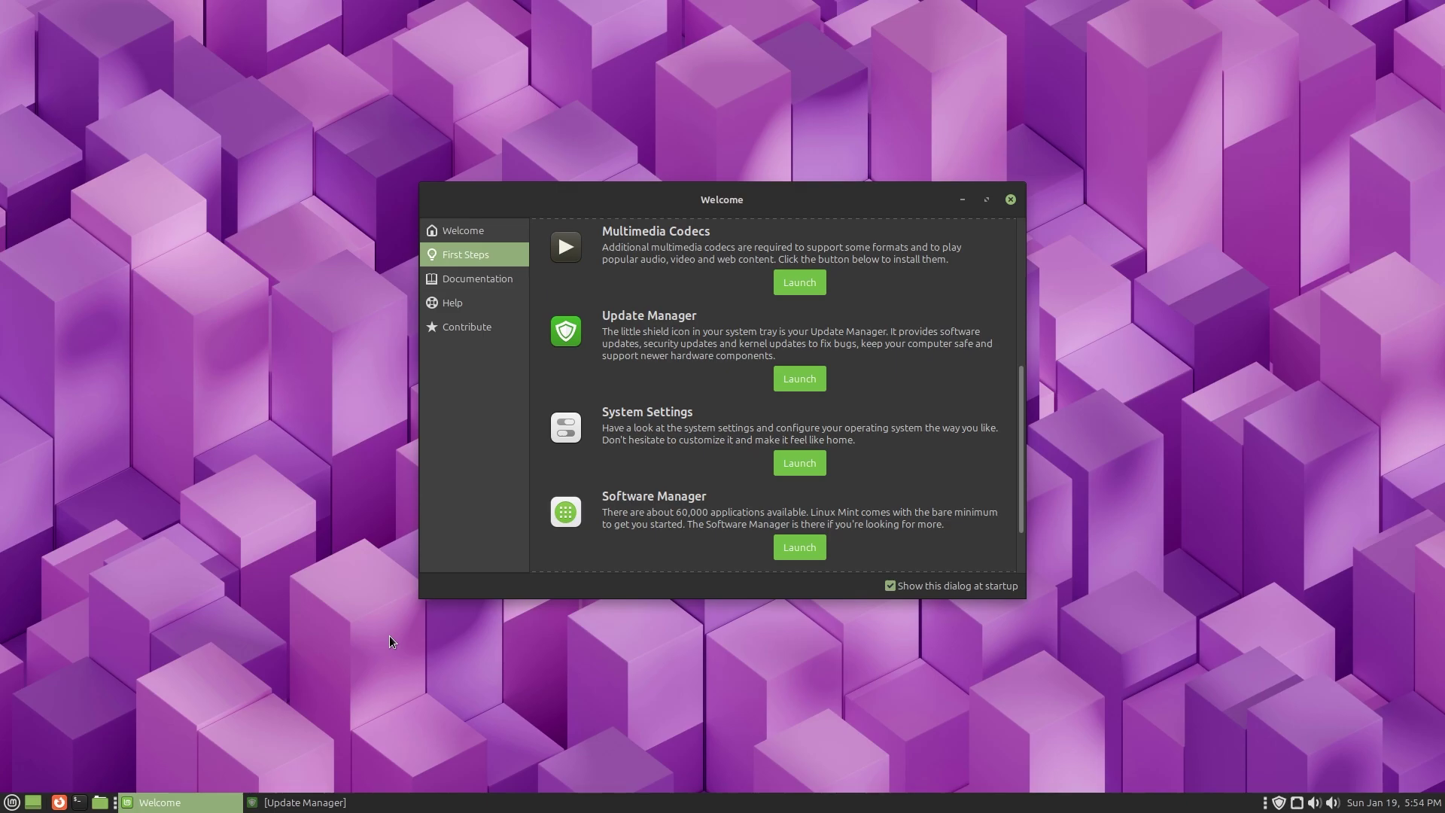
Relaunch Software Manager by searching 'sof' and open VLC's details page.
key(super)
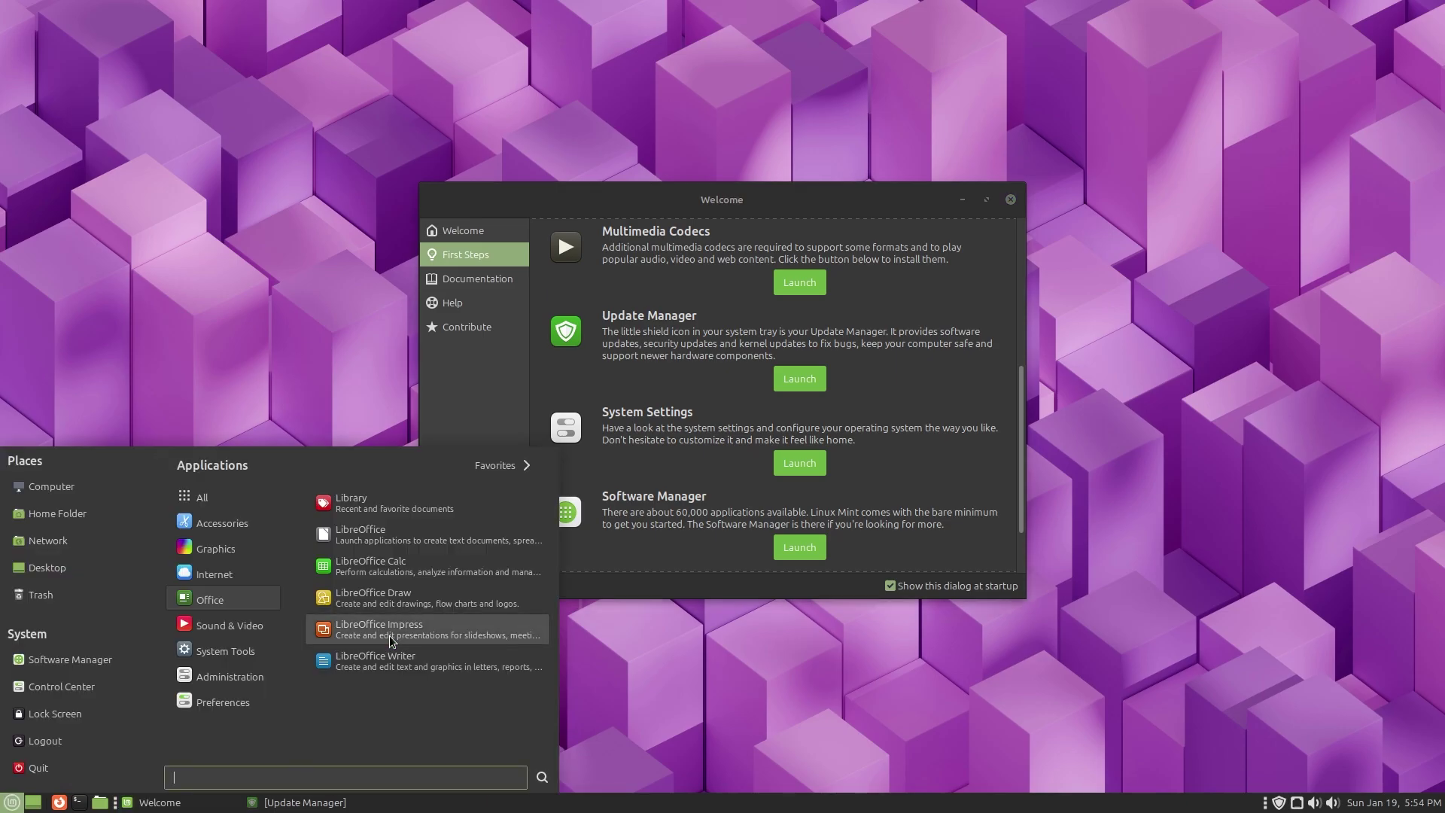
text(soft)
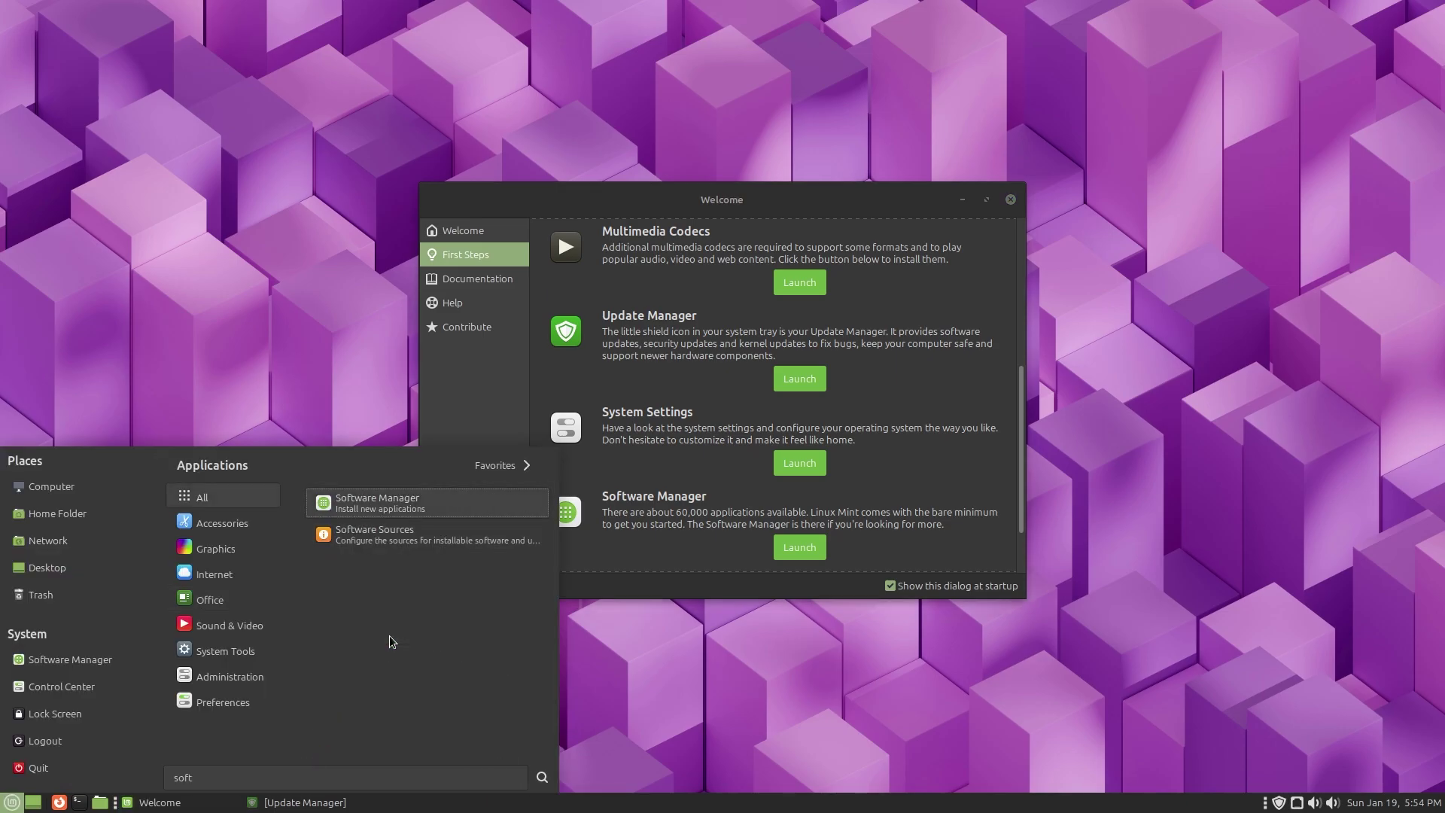
click(391, 503)
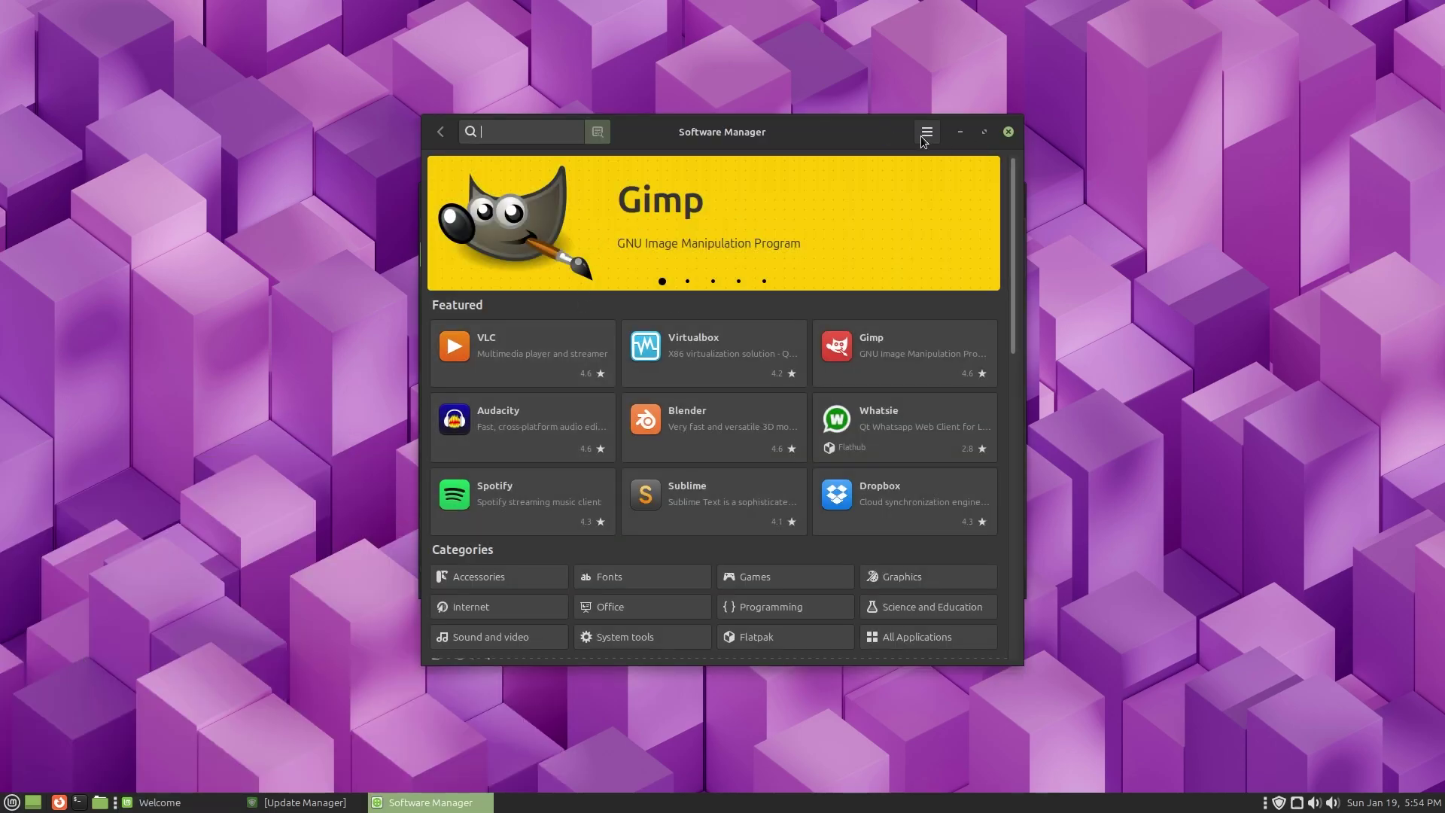
click(925, 134)
click(884, 137)
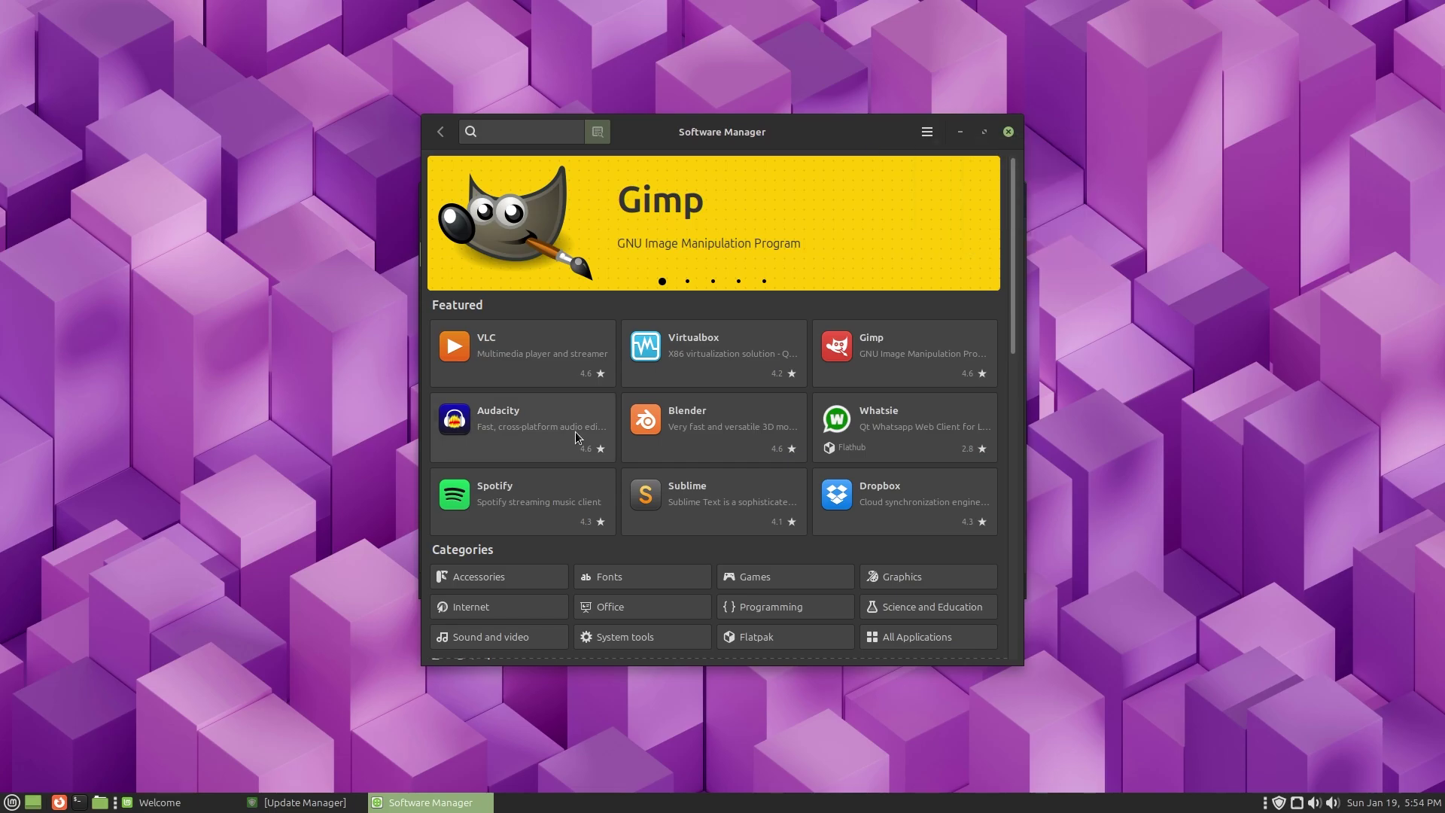
click(492, 357)
Read through VLC's description, selecting passages such as 'various network sources'.
scroll(571, 558, down, 2)
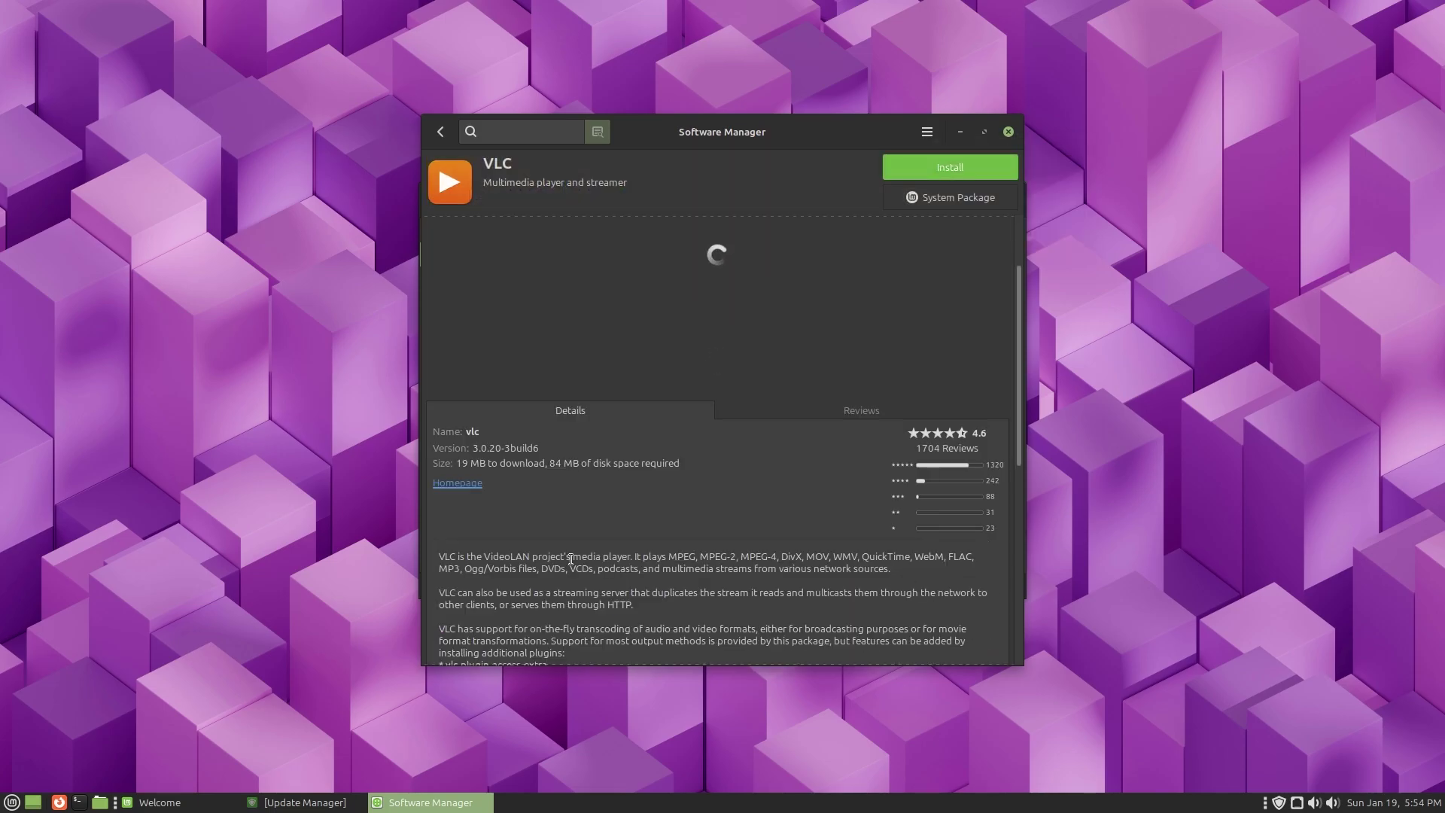
drag(439, 558, 659, 640)
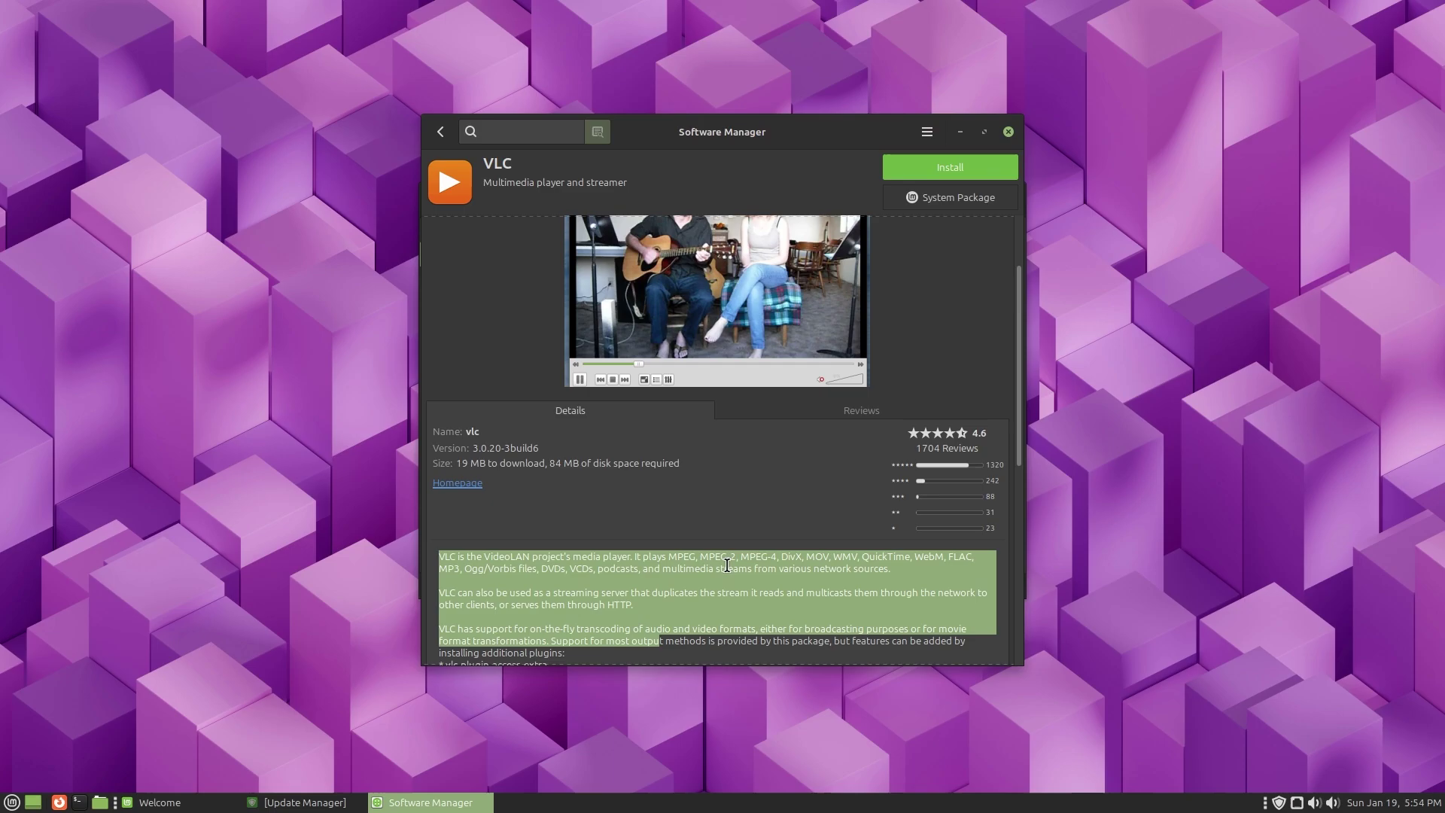
scroll(727, 565, down, 1)
click(572, 513)
drag(449, 503, 734, 655)
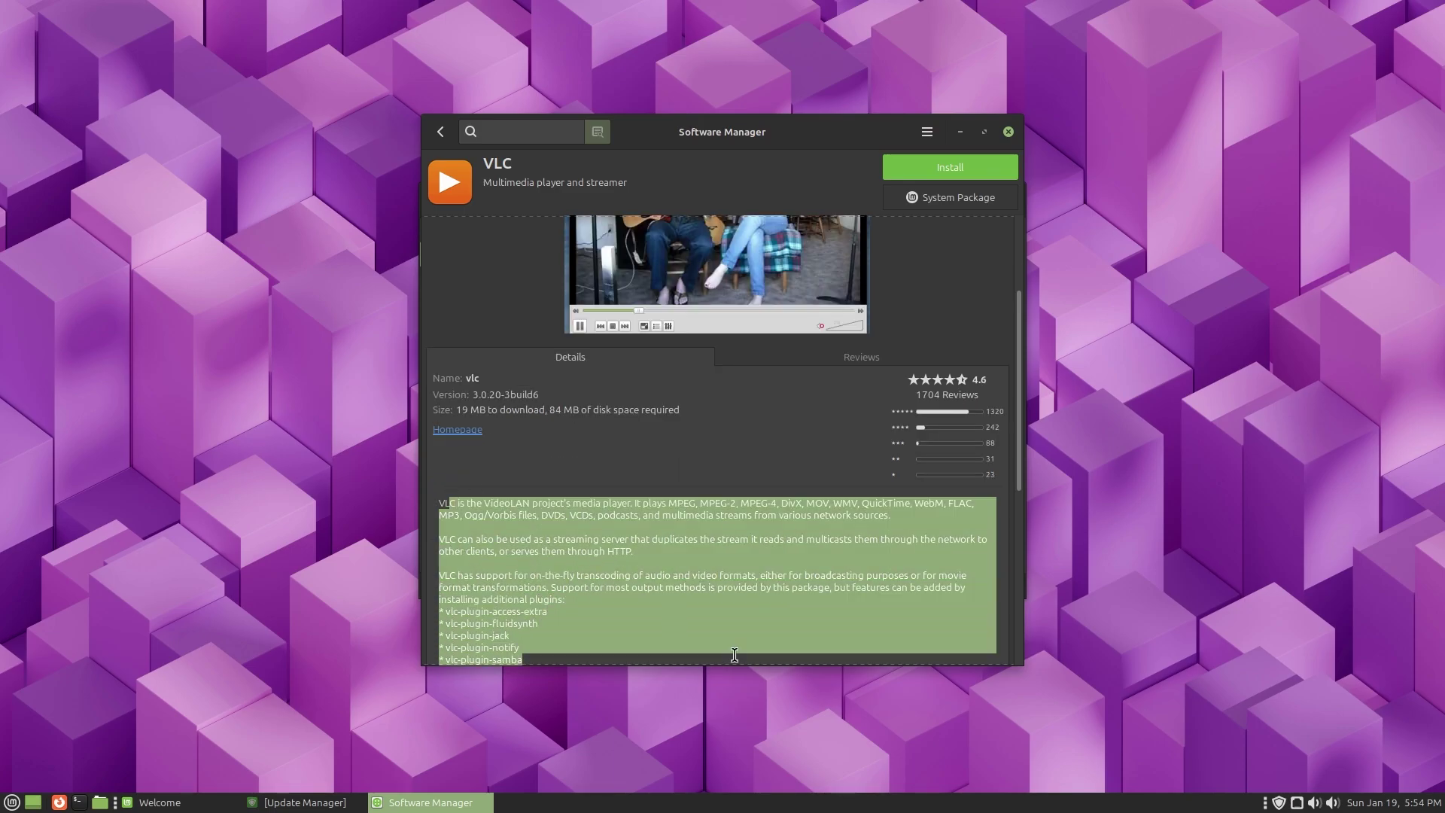
scroll(612, 584, down, 5)
scroll(702, 555, up, 6)
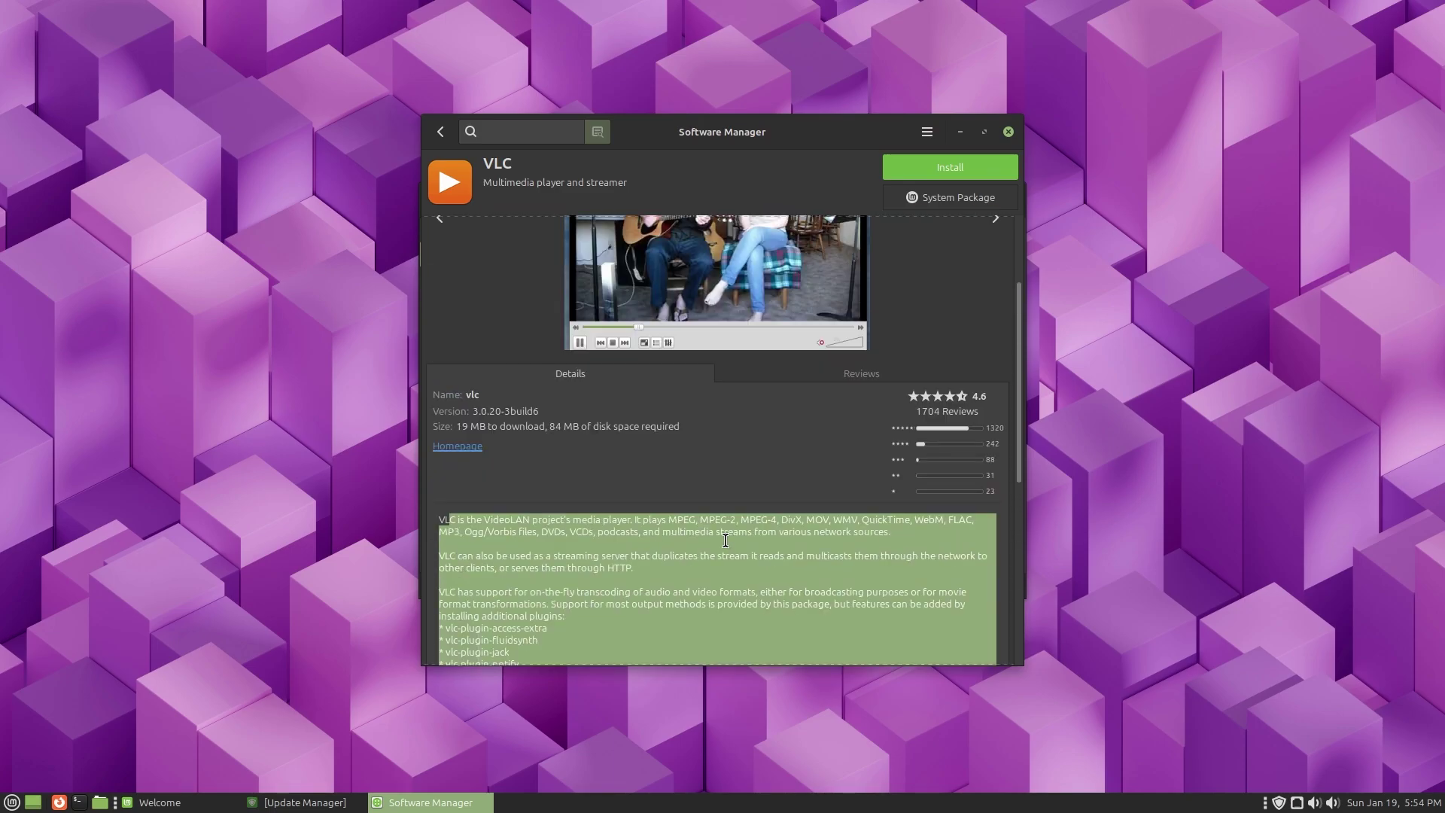
scroll(725, 540, up, 2)
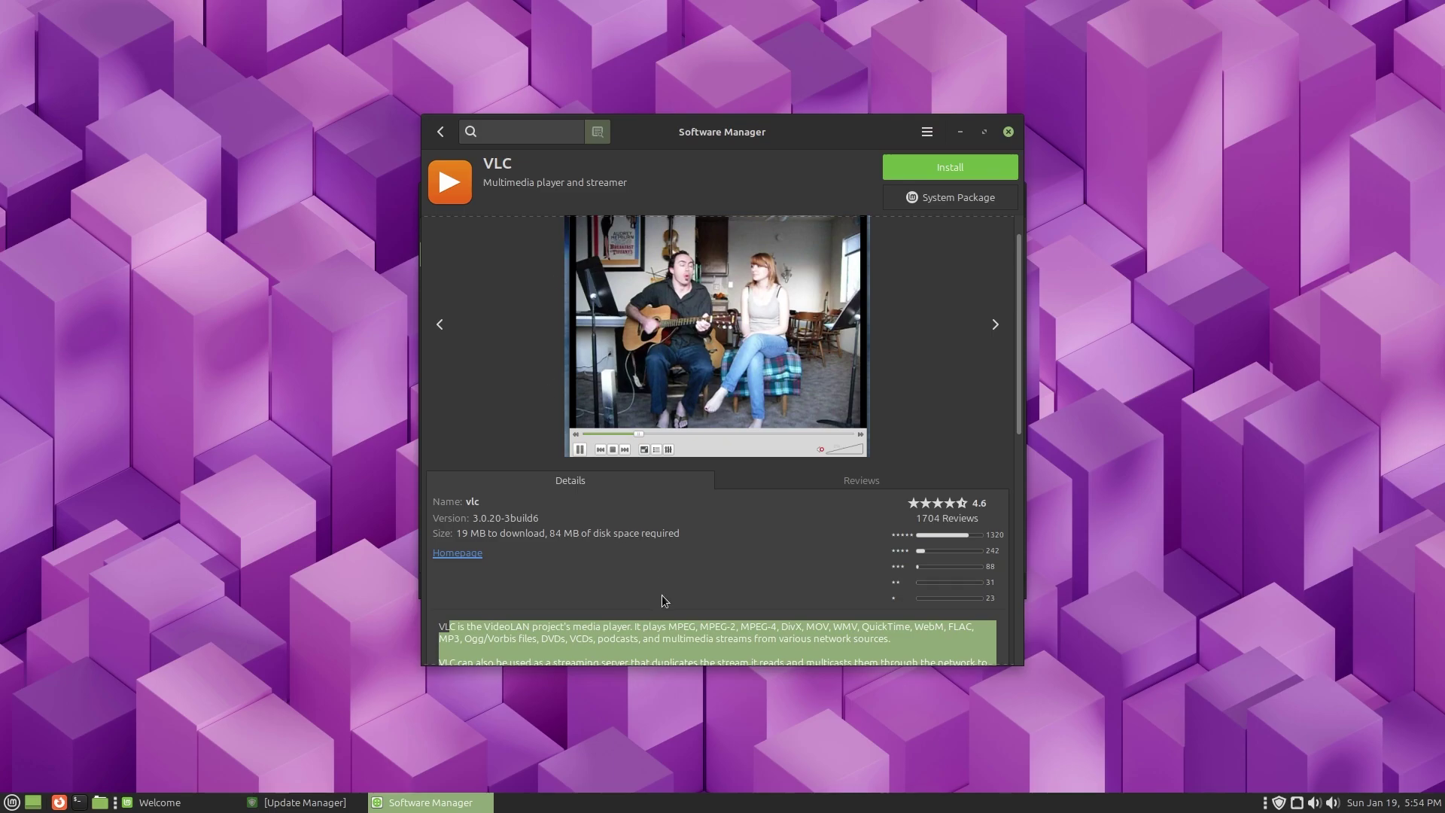
scroll(667, 602, down, 3)
click(777, 489)
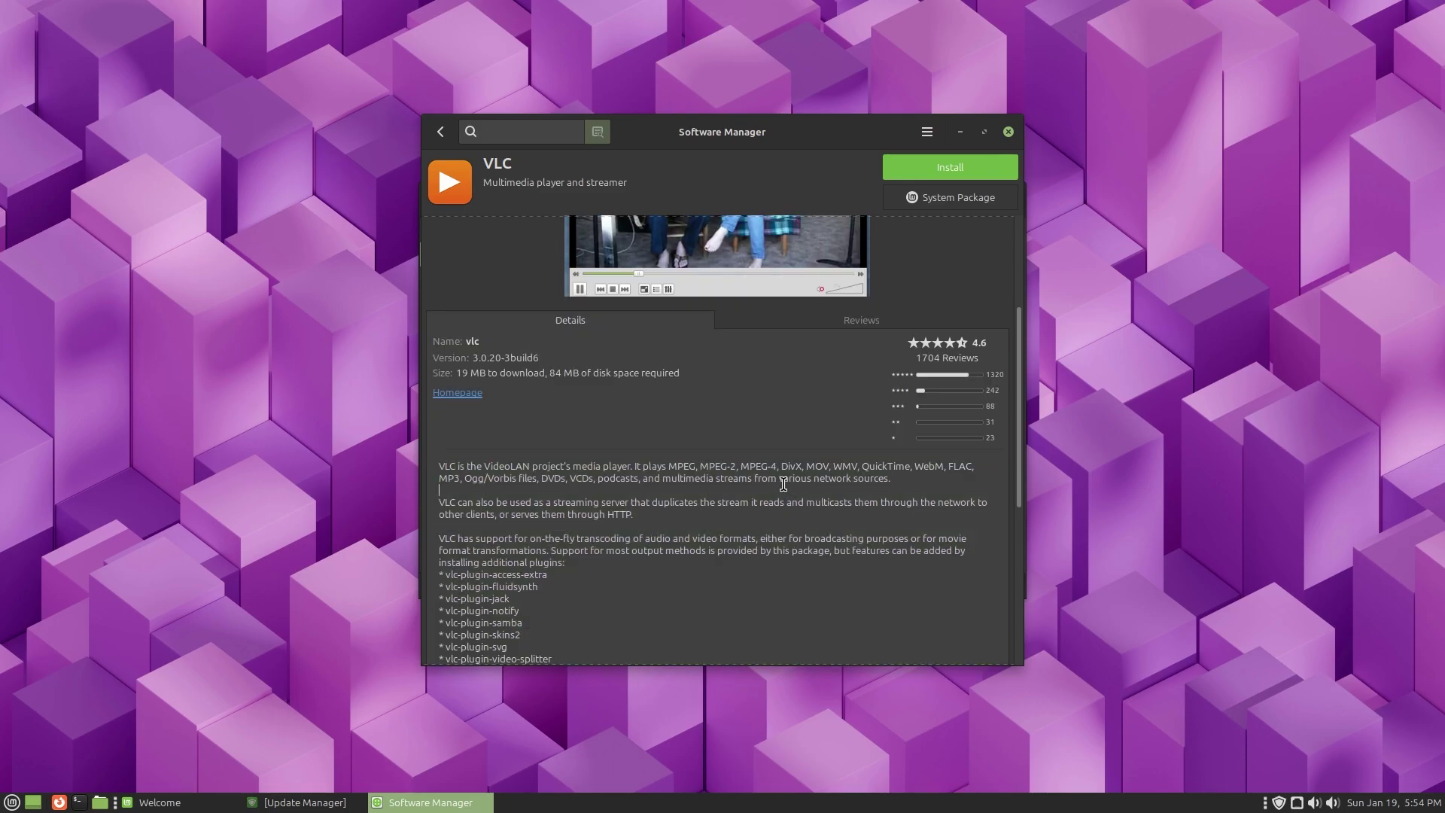
drag(815, 475, 930, 482)
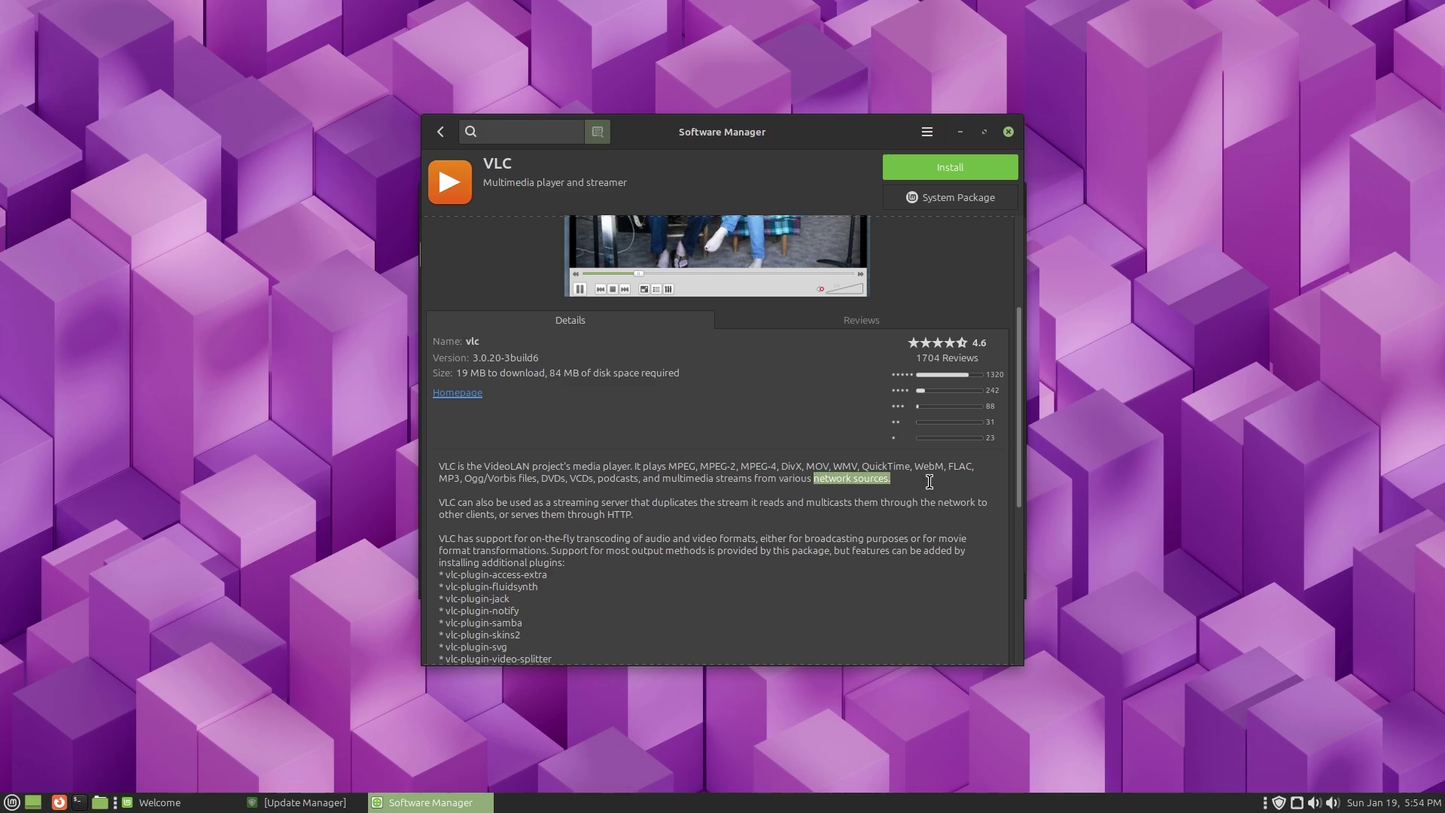
click(910, 481)
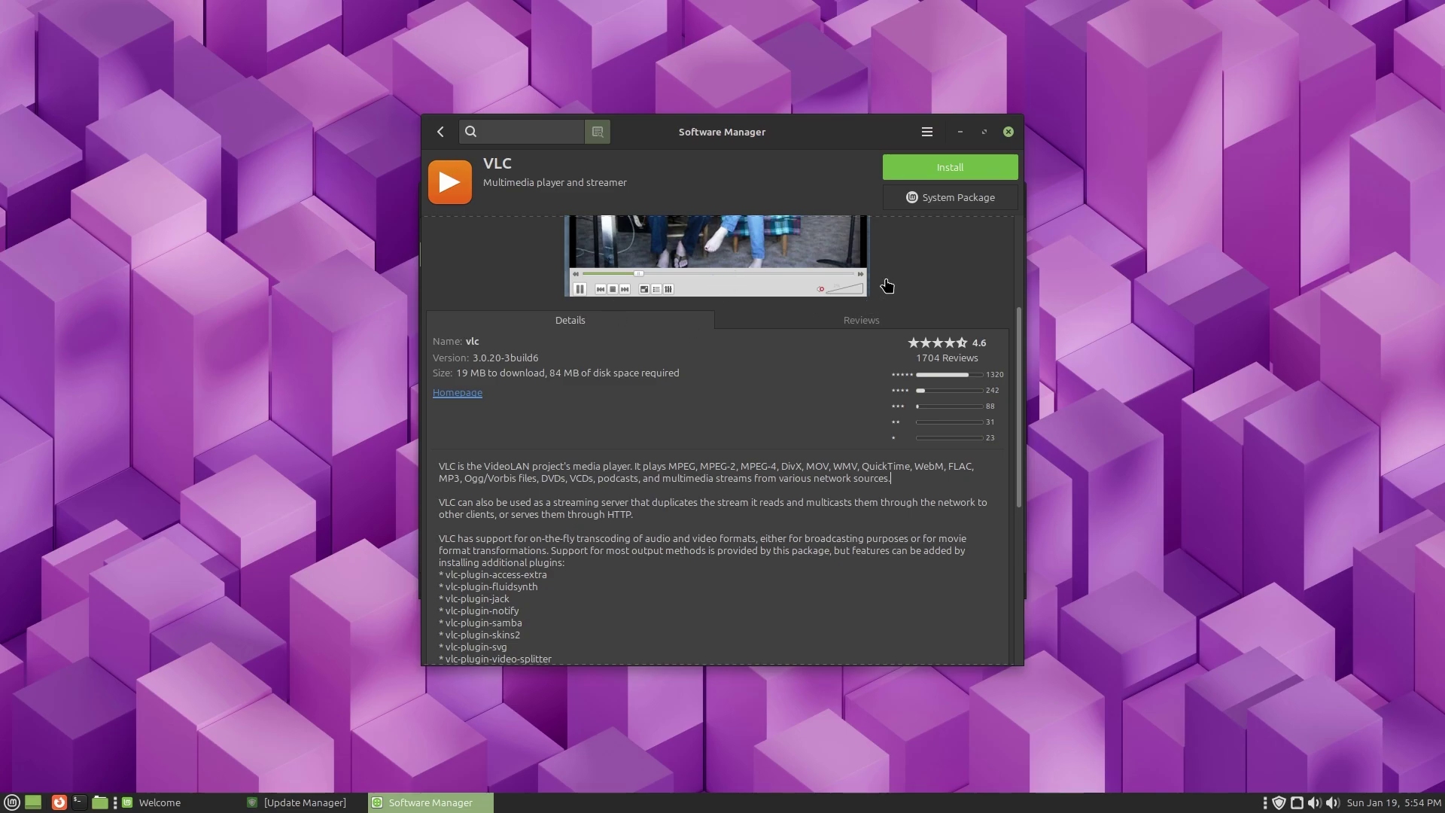
scroll(947, 256, up, 3)
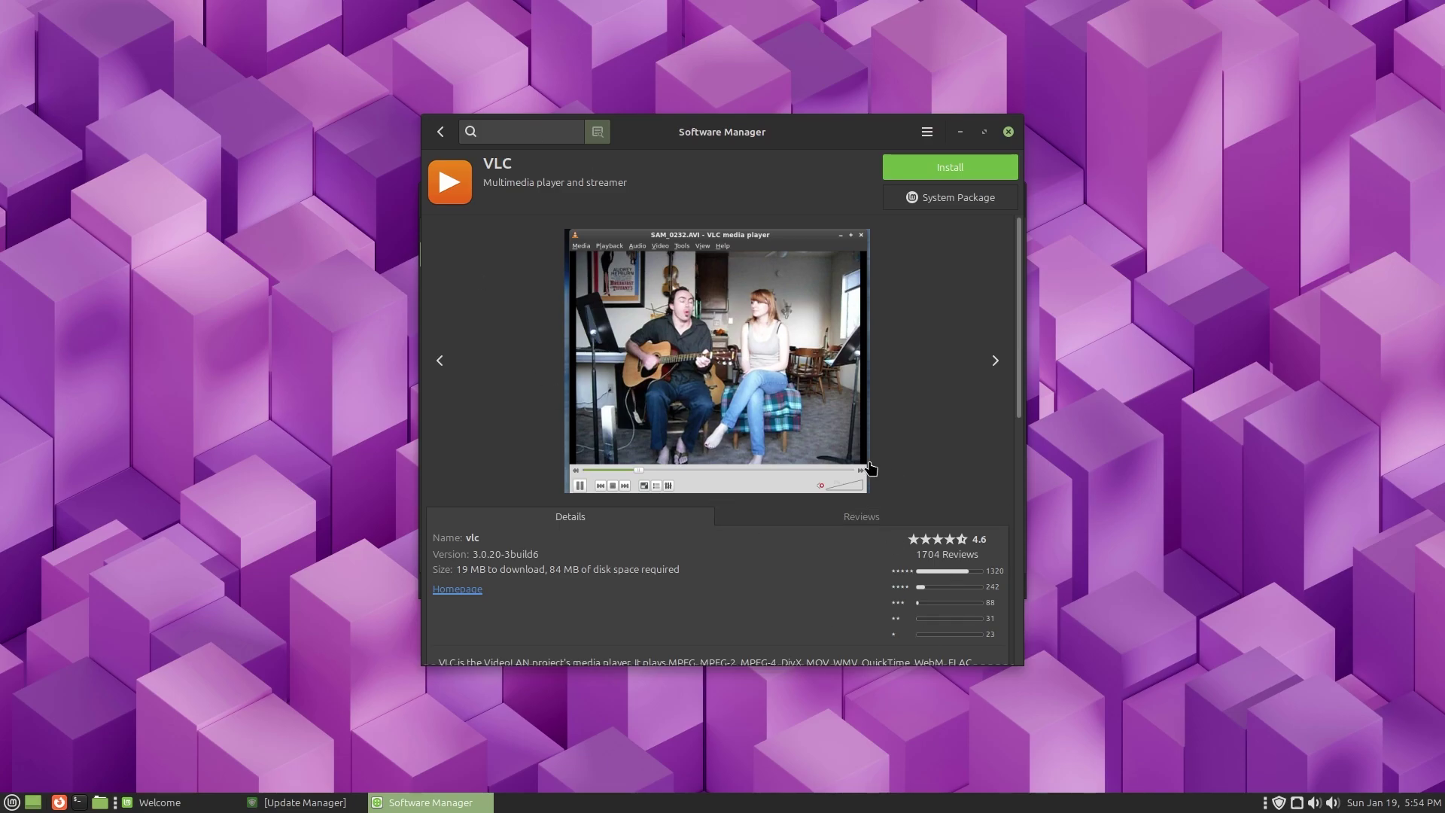
Look over VLC's user reviews and return to the Software Manager home page.
click(833, 517)
scroll(640, 339, down, 5)
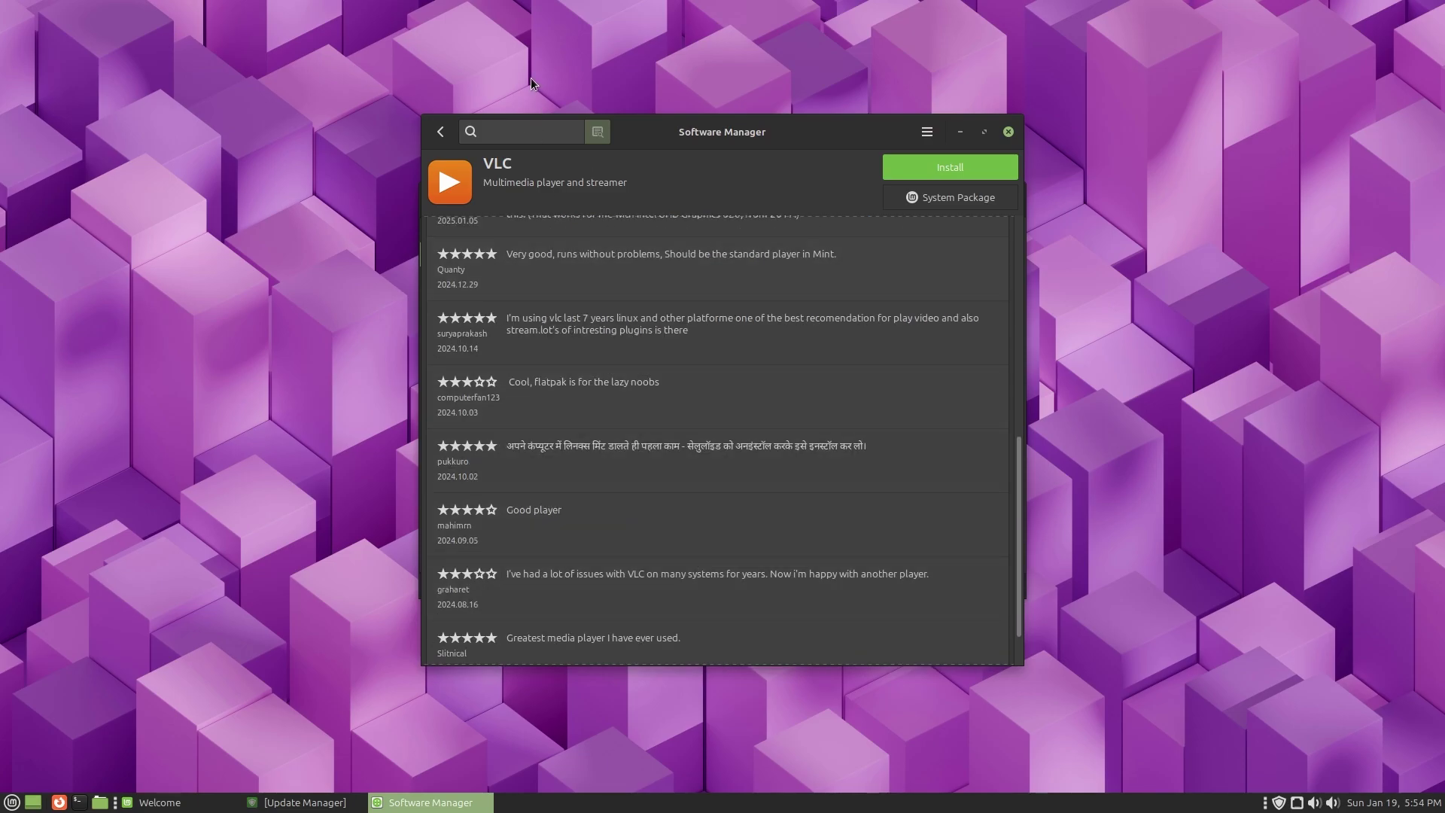
click(443, 132)
Close Software Manager and the Welcome window.
click(1008, 132)
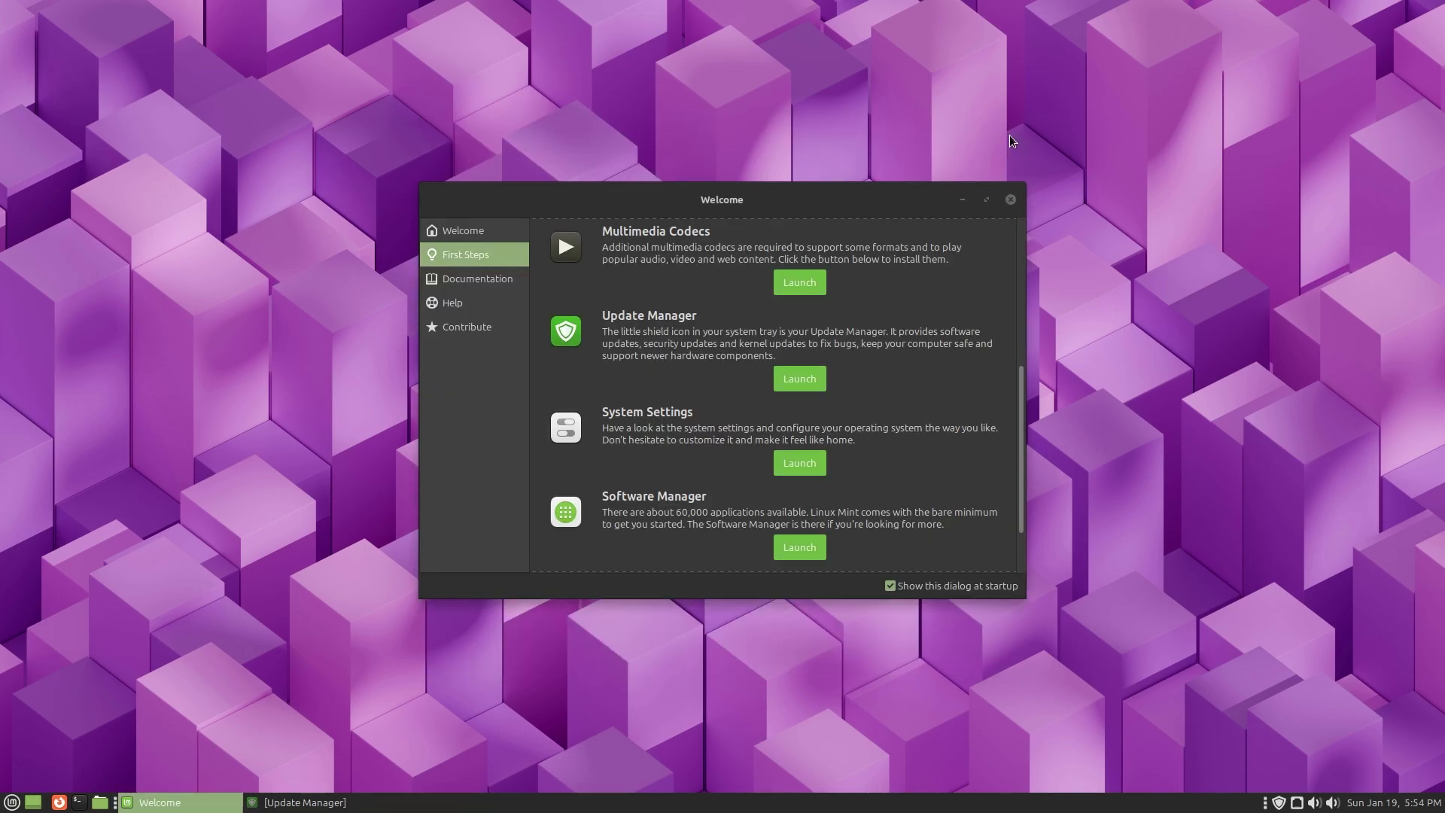
scroll(792, 416, down, 2)
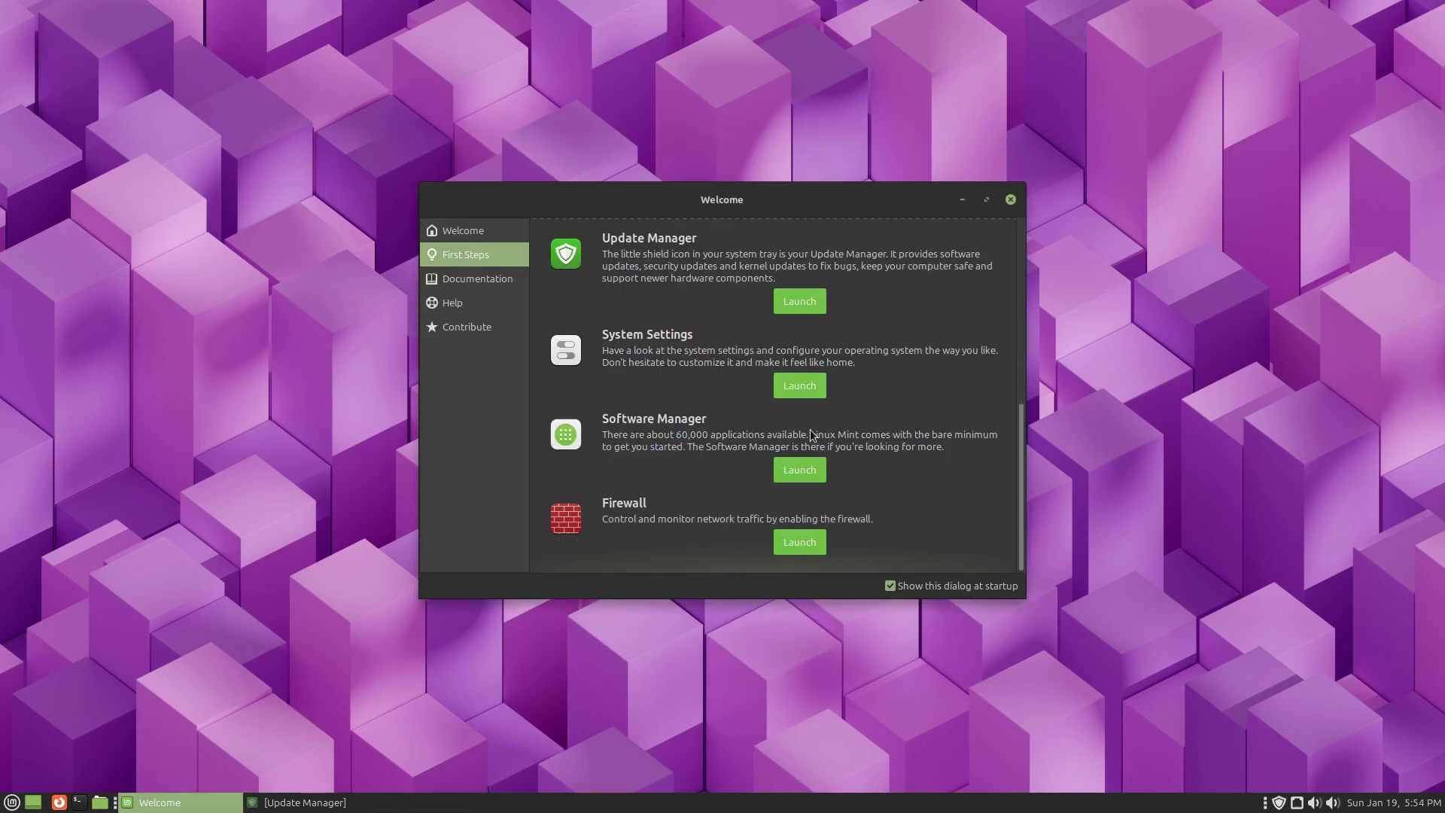
click(1010, 200)
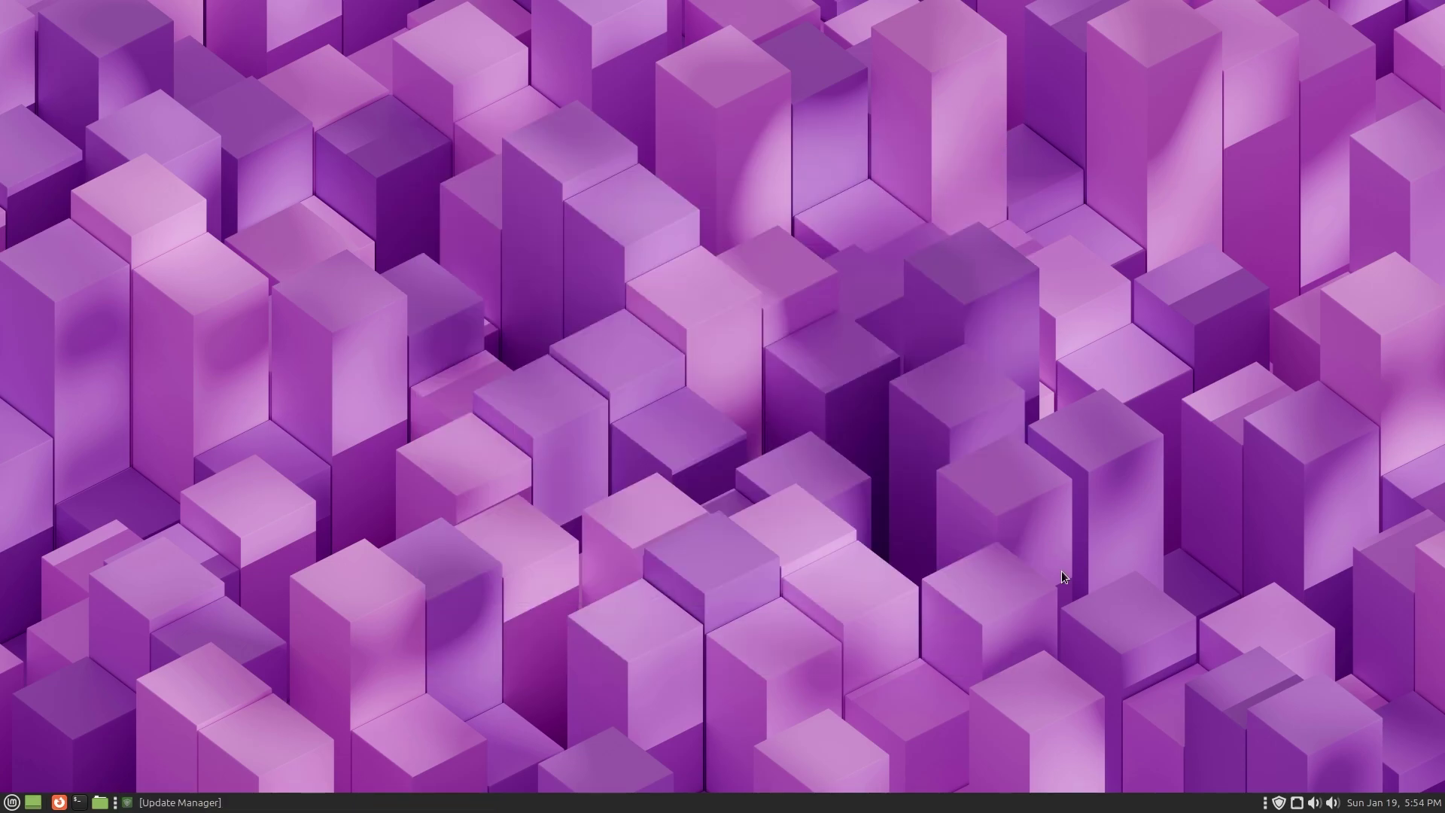
Launch Warpinator from the application menu, then close it.
click(11, 802)
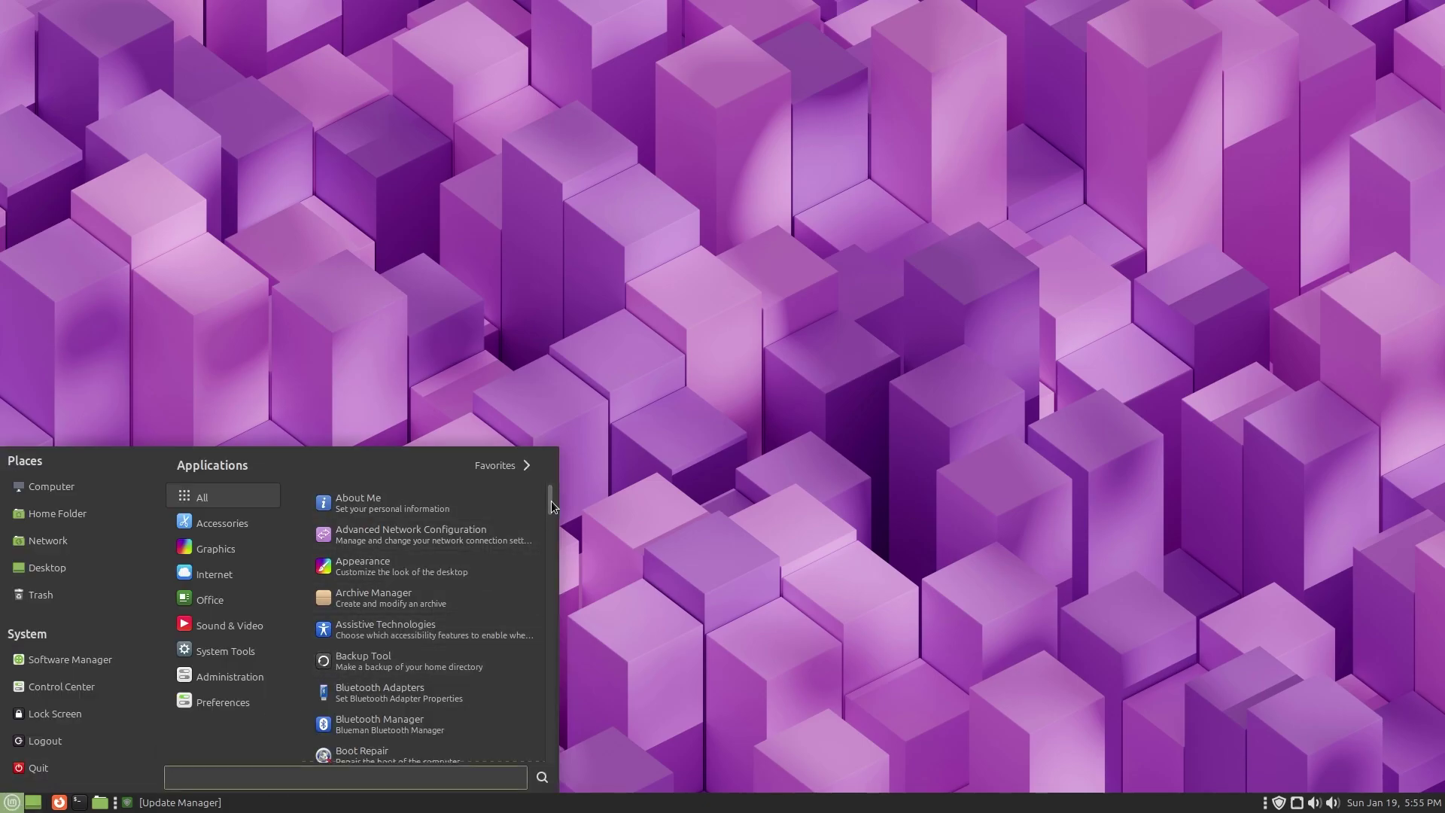
drag(551, 500, 534, 763)
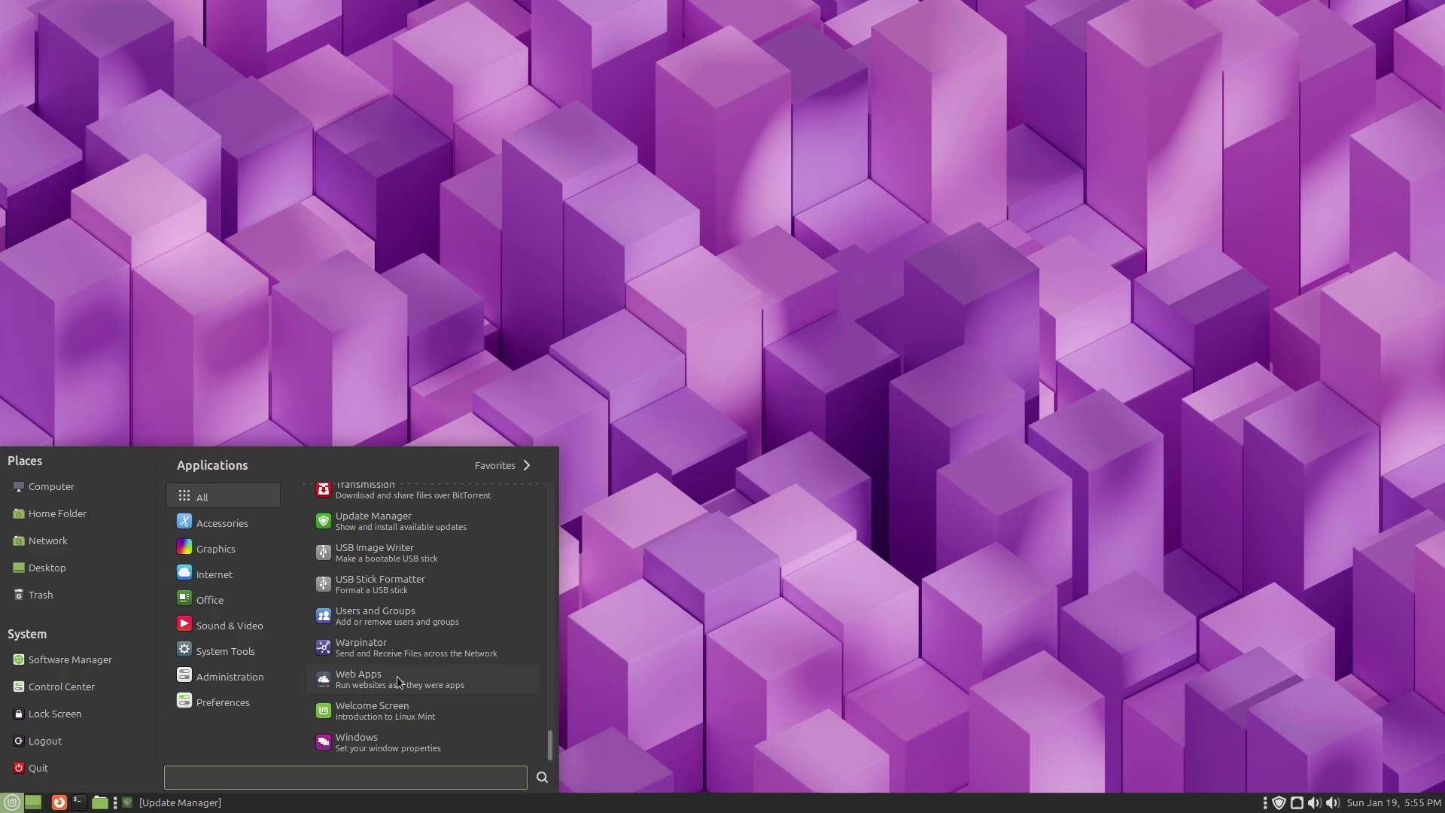
click(329, 652)
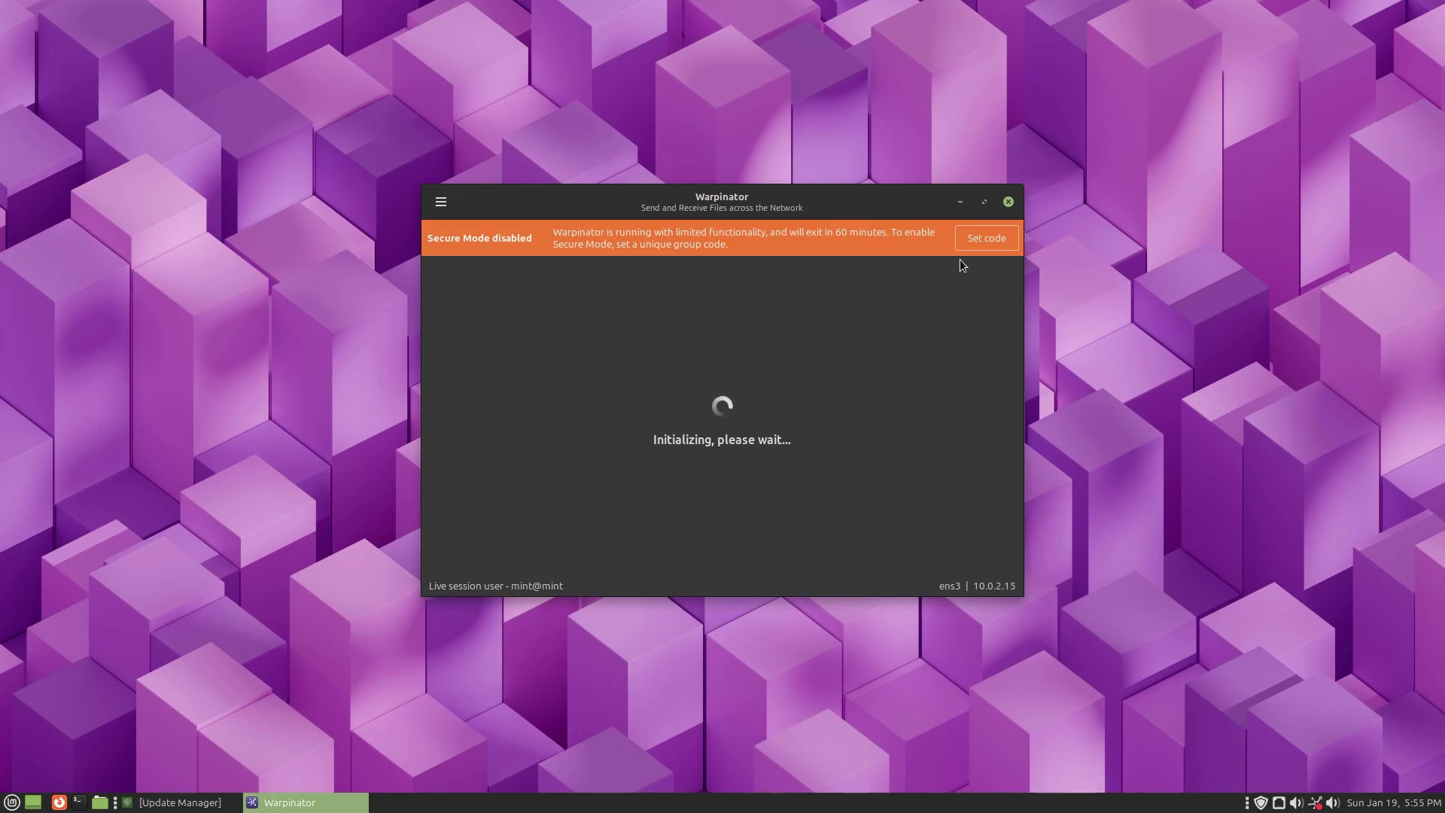
click(1008, 202)
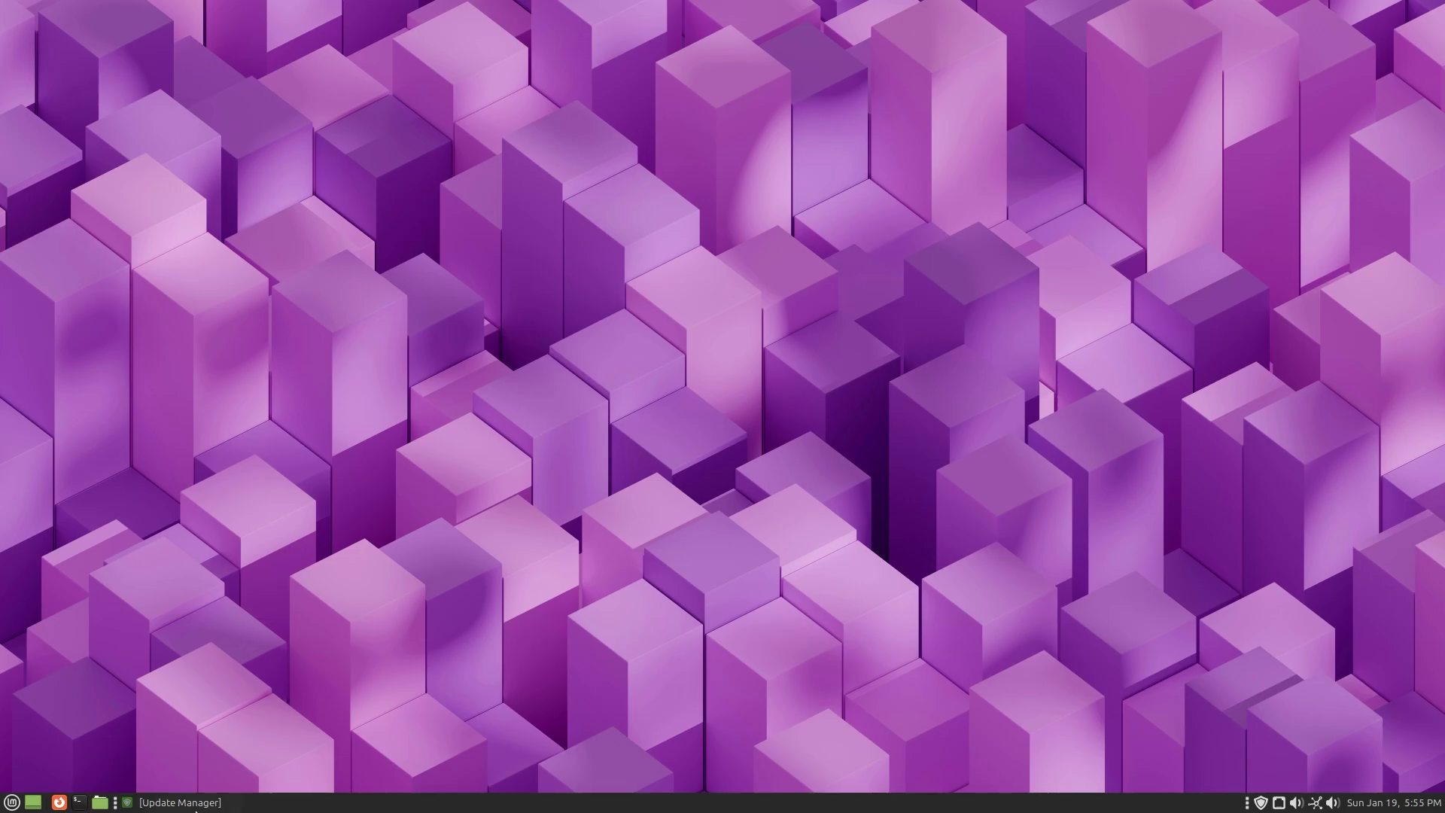
Close Update Manager, then launch Warpinator from the menu and close it after it finds no computers.
click(179, 802)
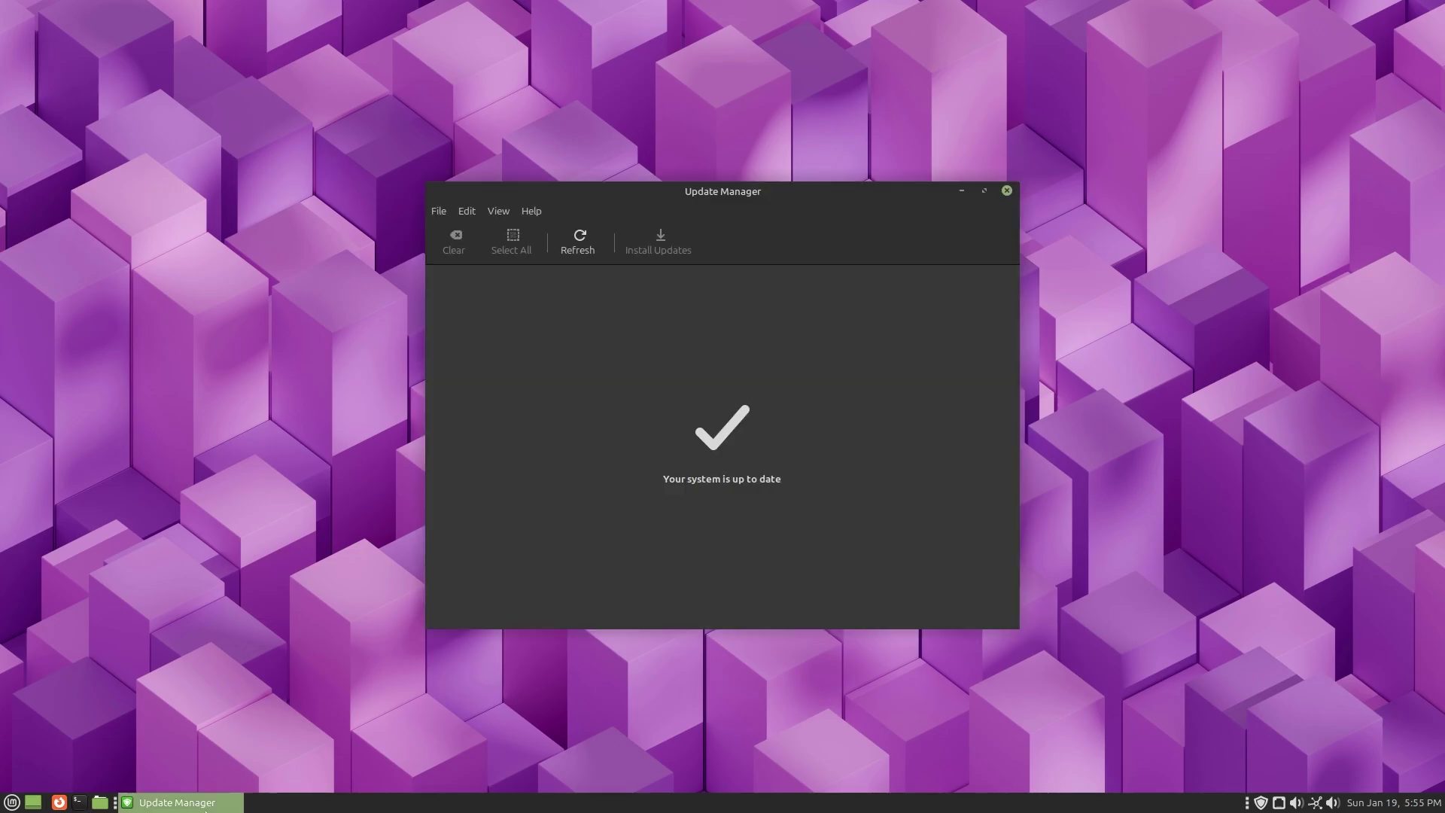
click(1007, 190)
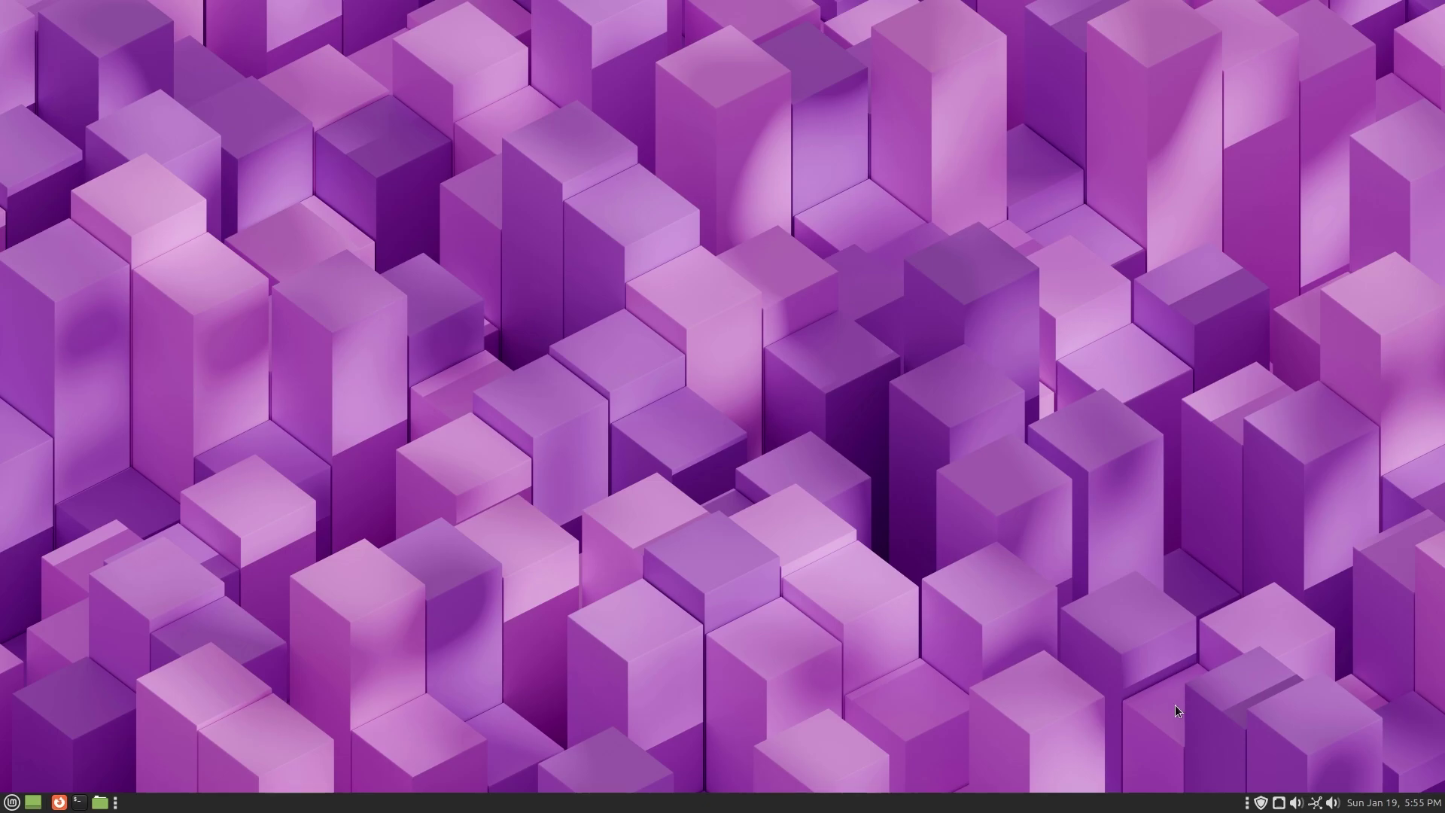
key(super)
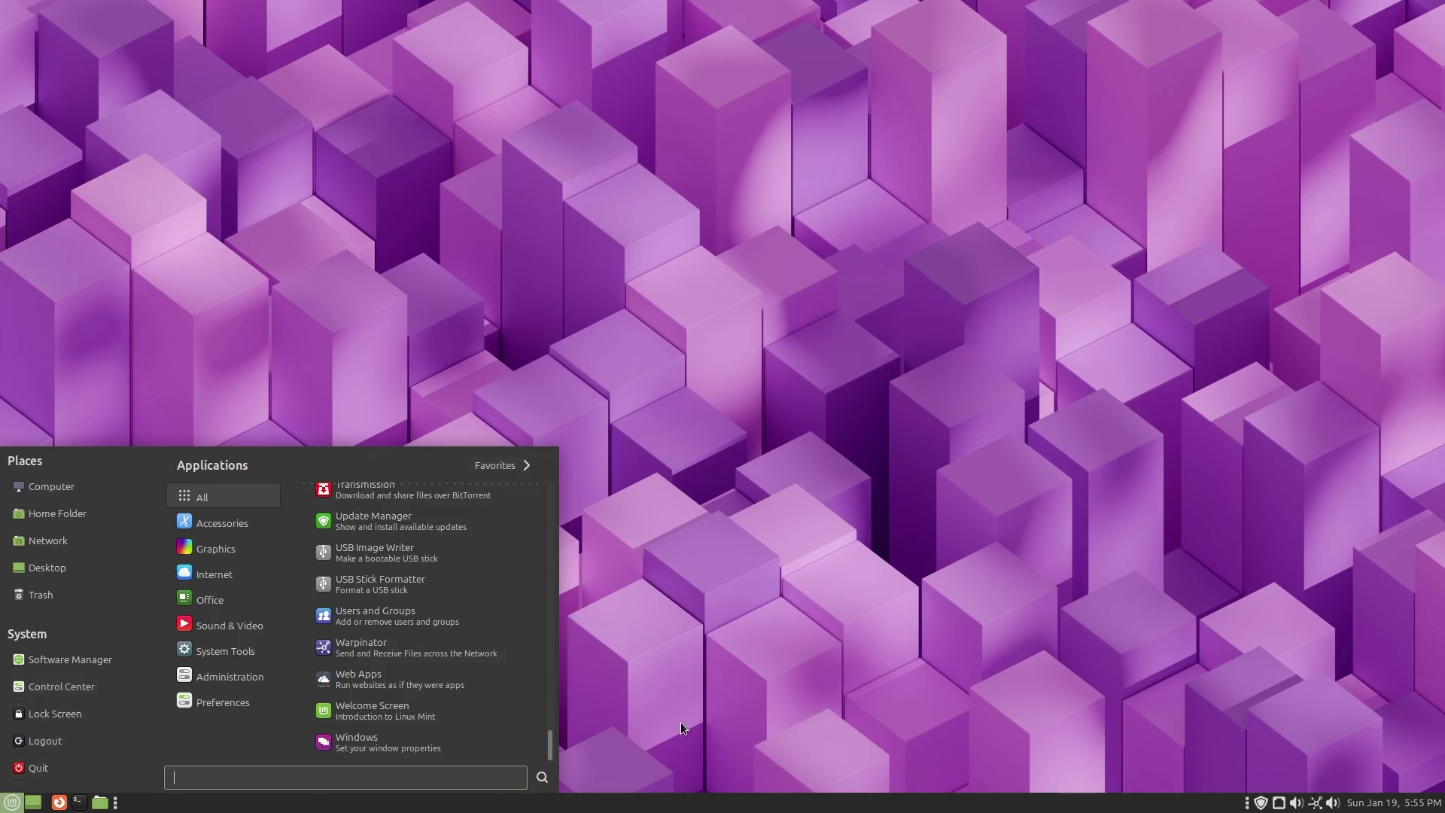
click(1287, 687)
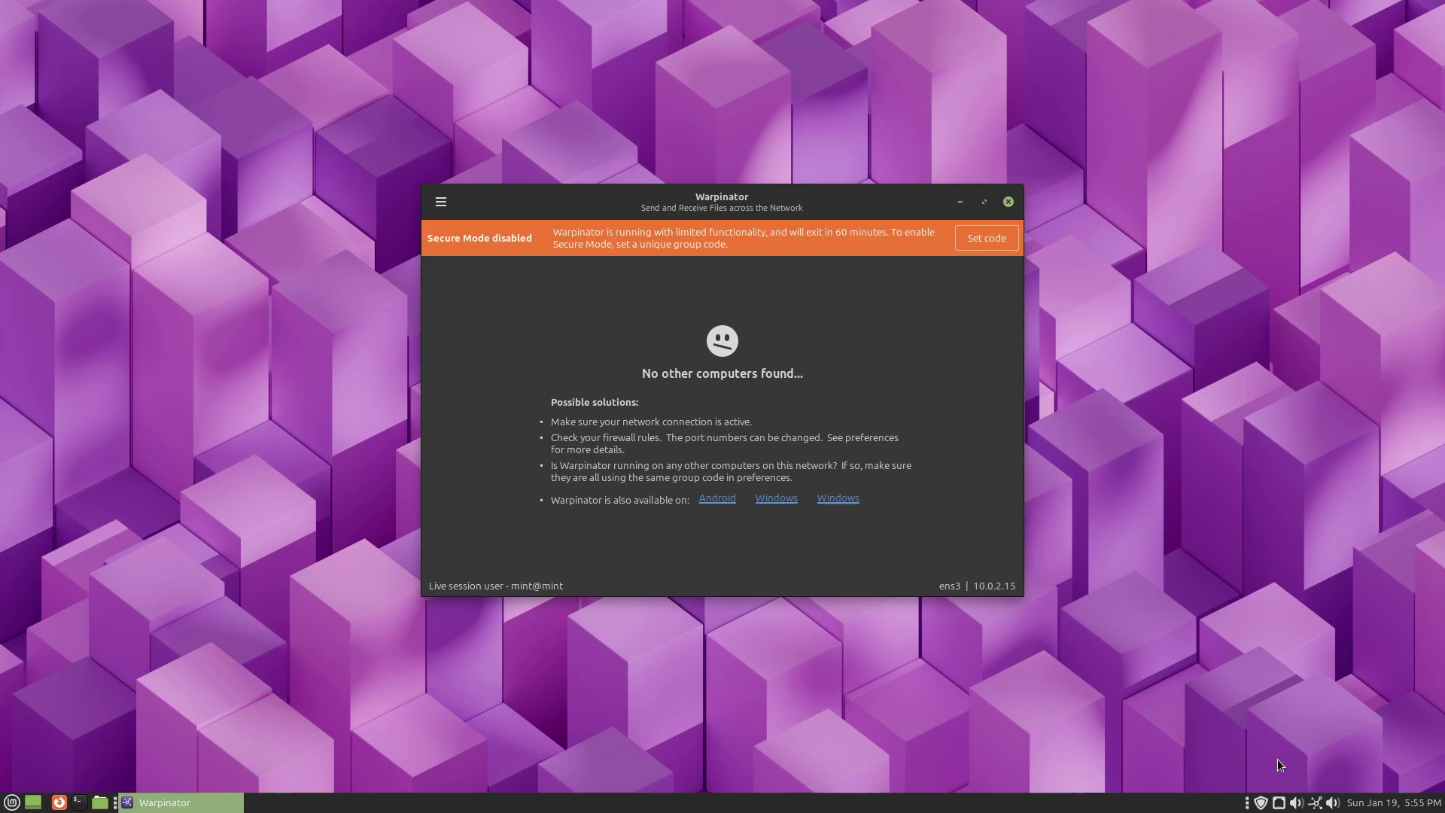
click(1007, 202)
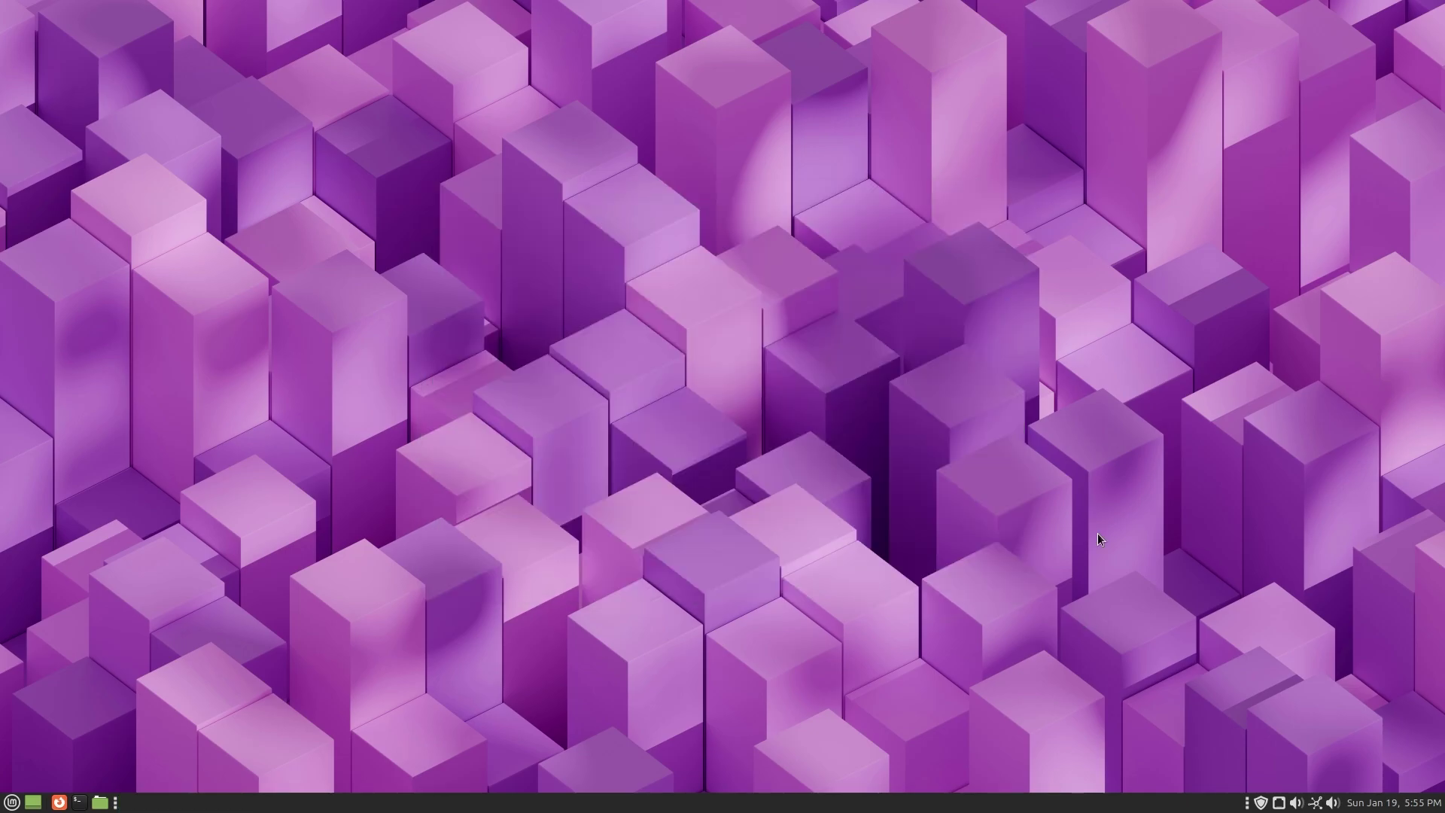
click(1392, 802)
click(505, 667)
click(109, 806)
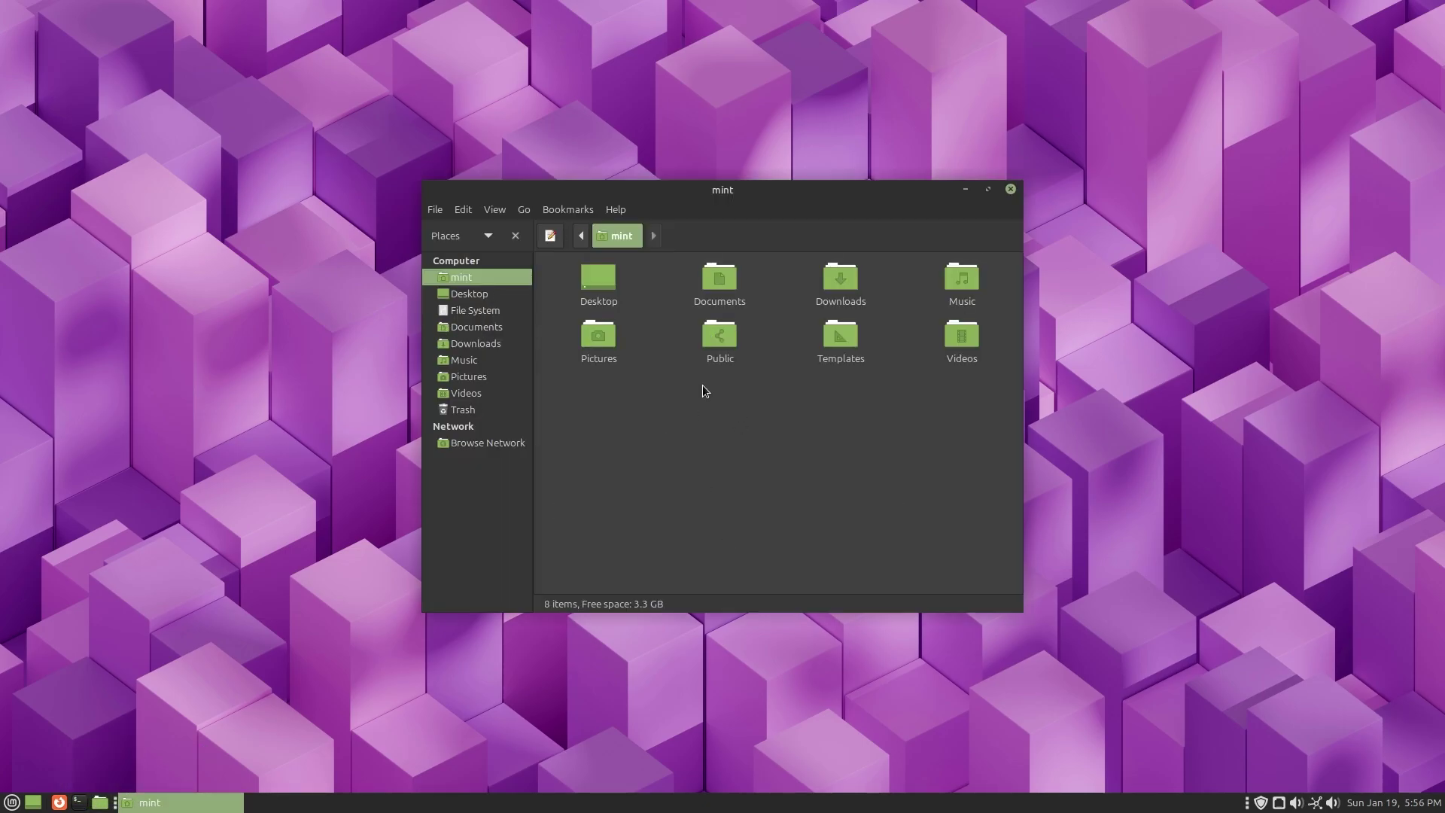
click(482, 294)
click(480, 310)
click(477, 326)
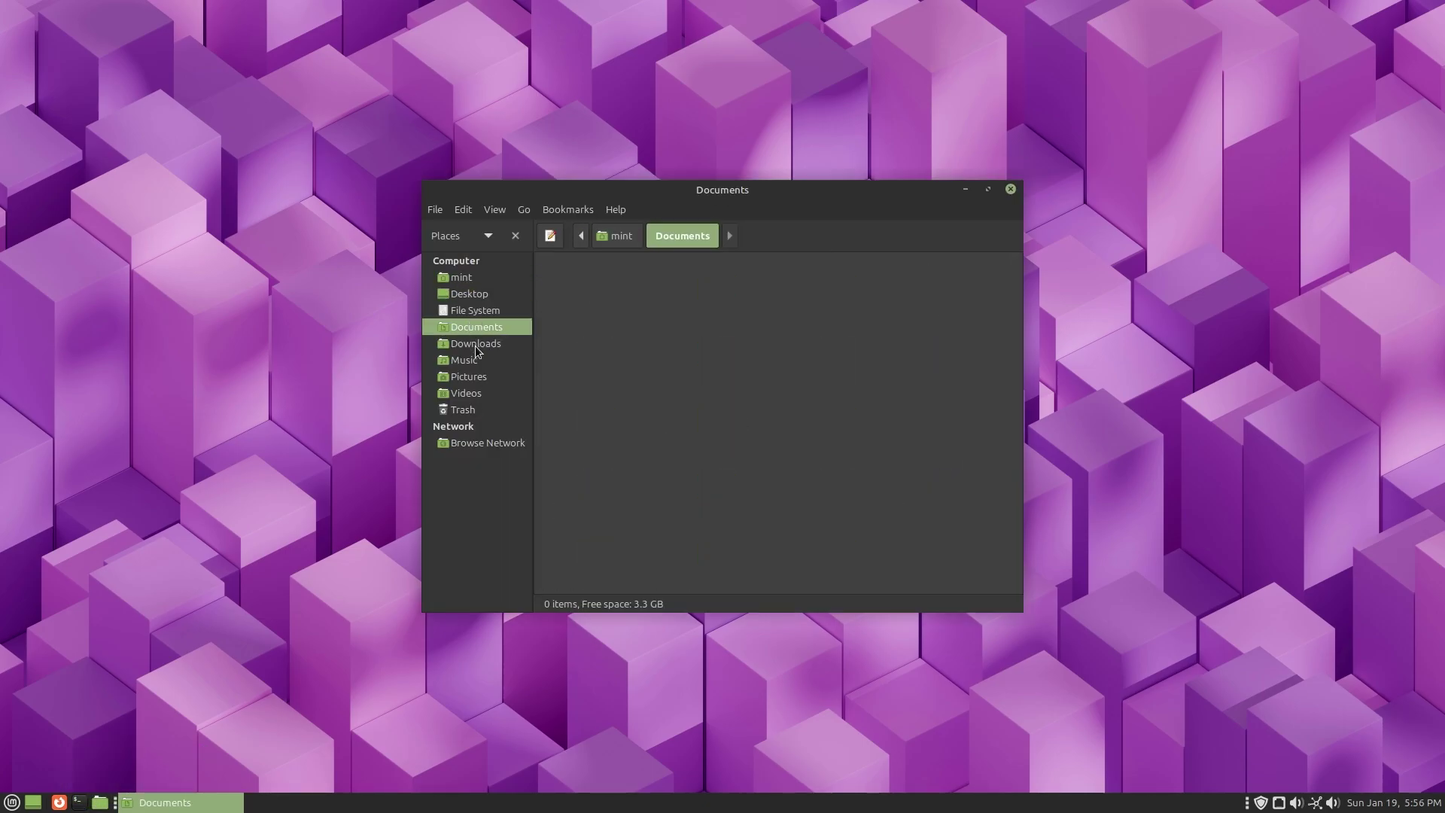
click(477, 346)
click(466, 359)
click(465, 376)
click(459, 393)
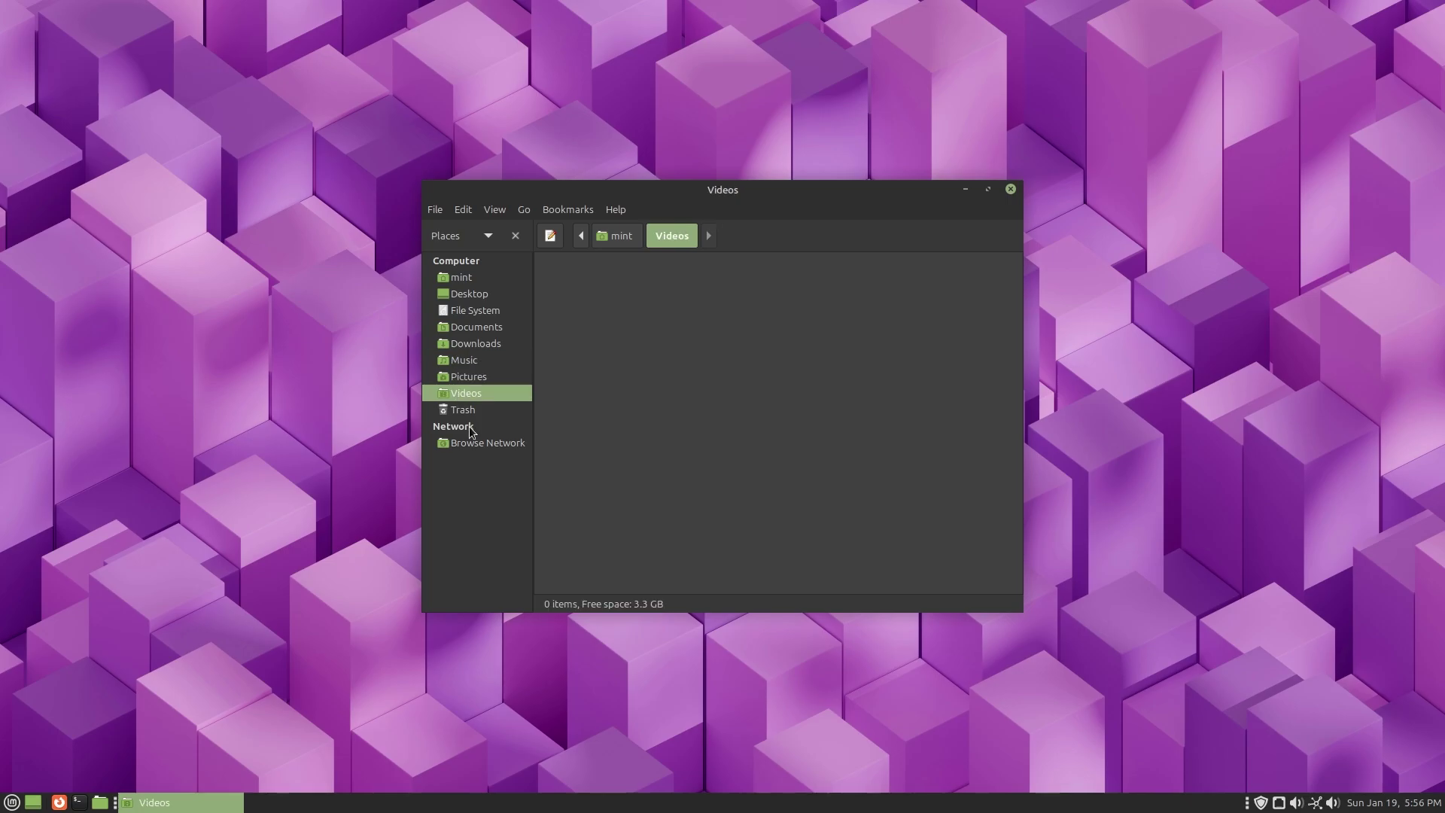
click(450, 411)
click(476, 442)
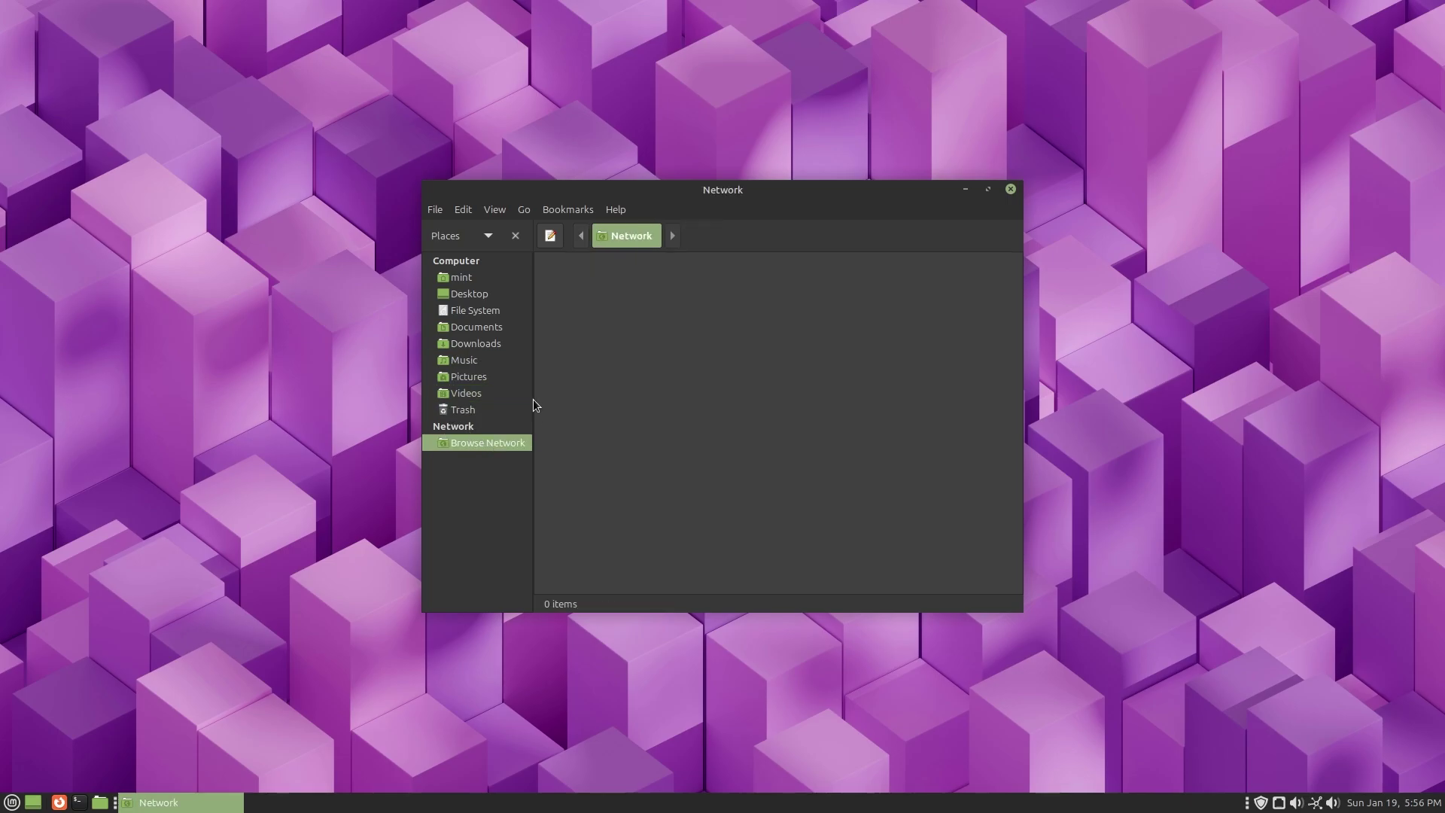
click(451, 278)
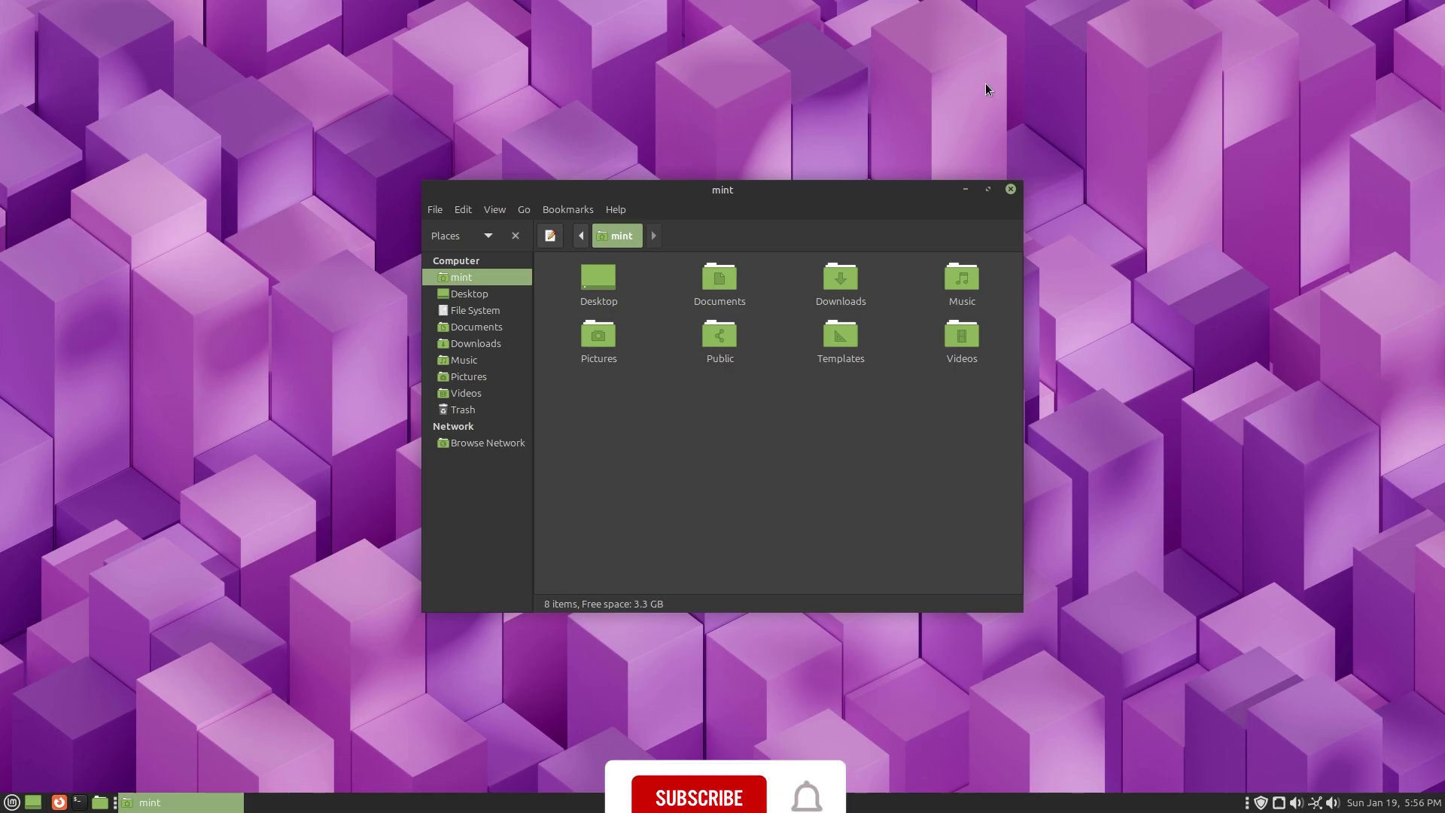
click(1011, 189)
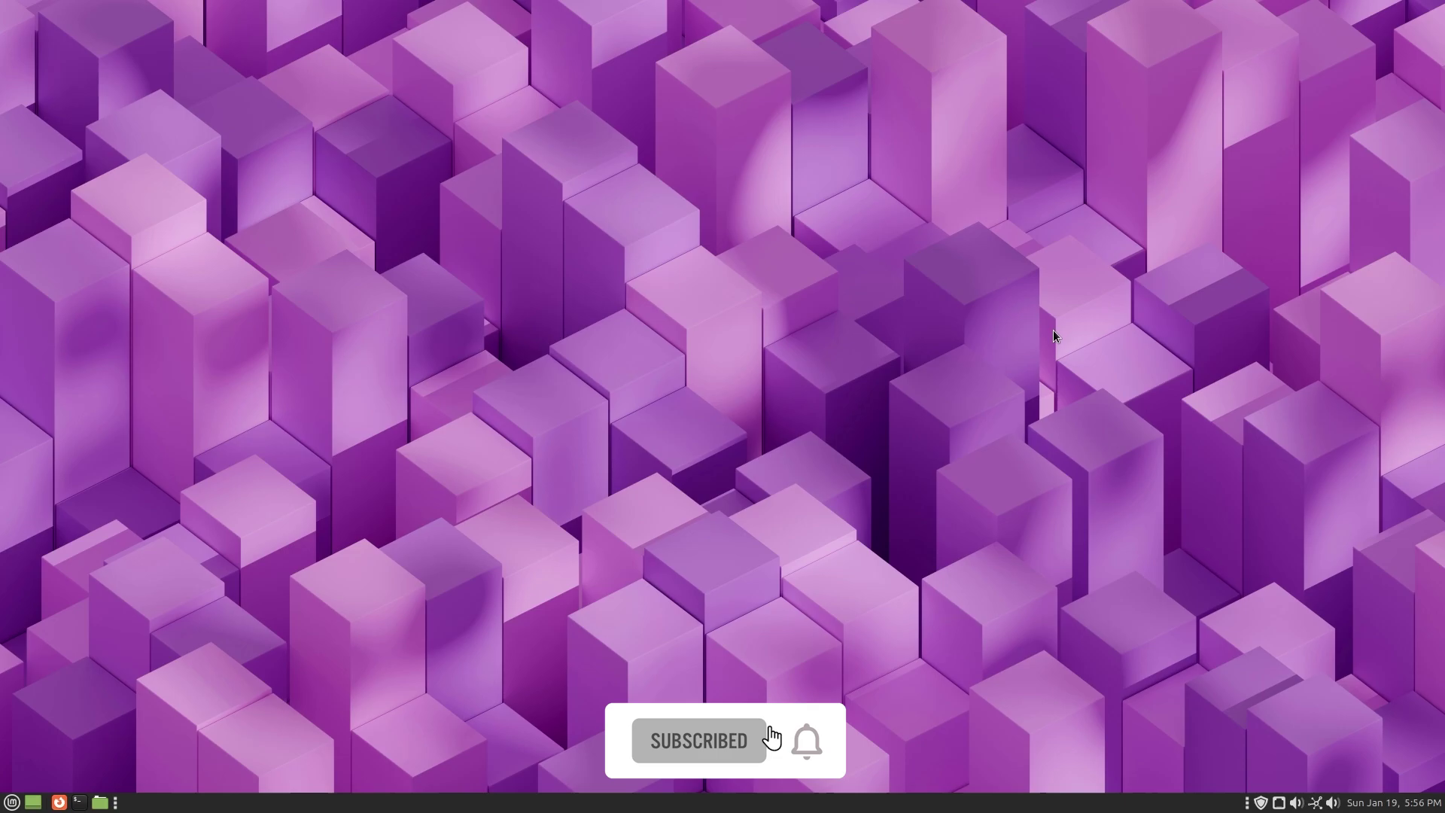